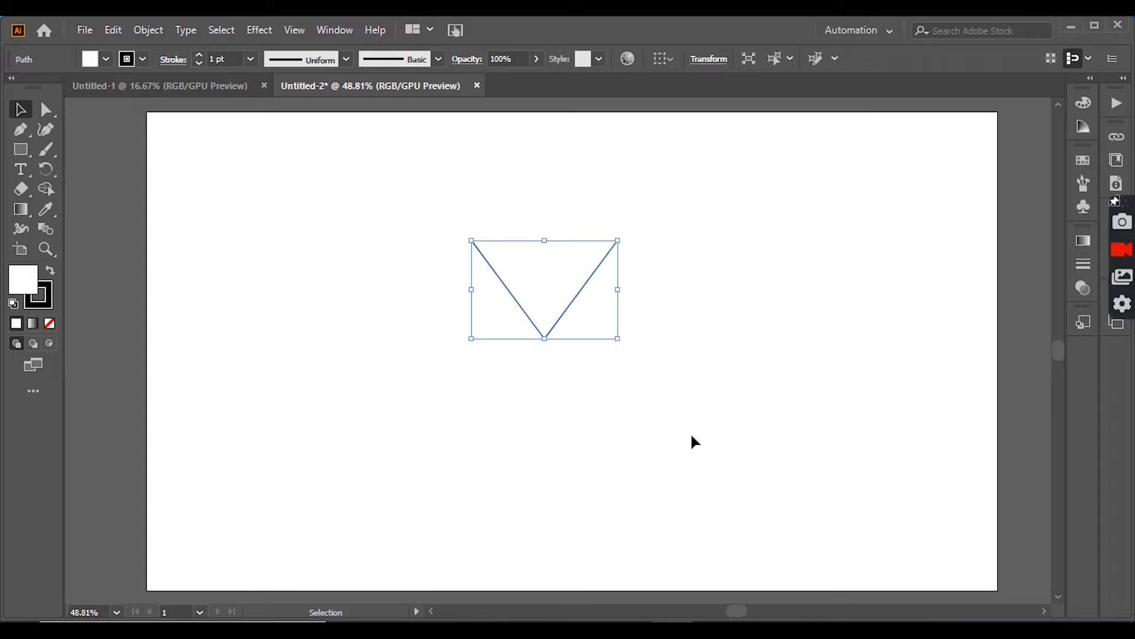
Give the V path a 60 pt stroke and remove its fill
{"action": "left_click", "coordinate": [250, 59]}
{"action": "left_click", "coordinate": [277, 422]}
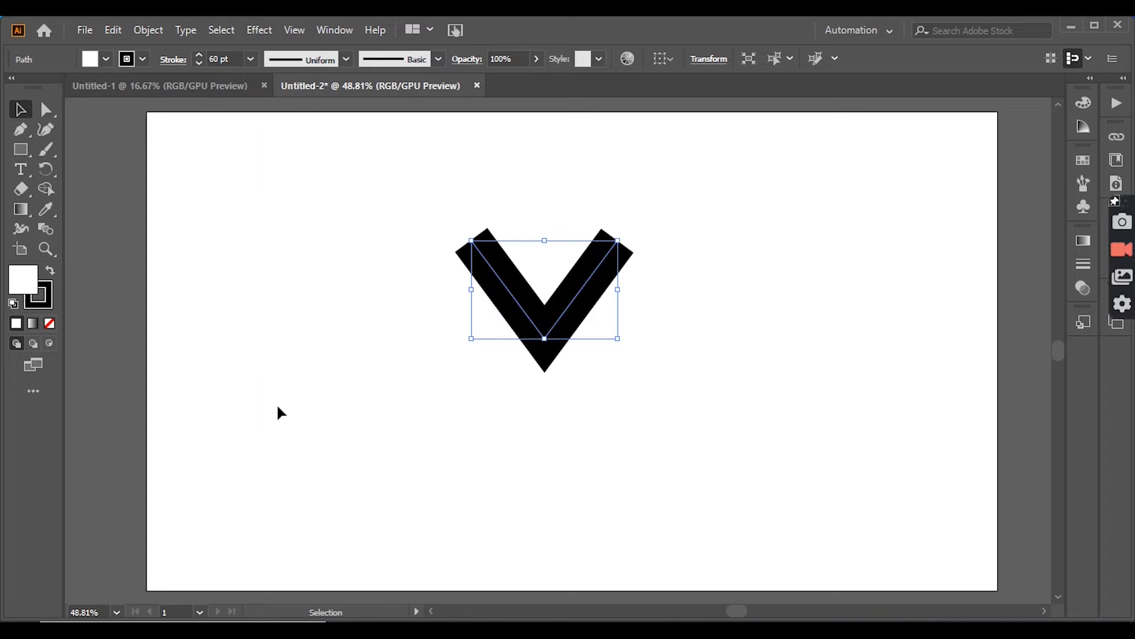
{"action": "left_click", "coordinate": [104, 61]}
{"action": "left_click", "coordinate": [11, 87]}
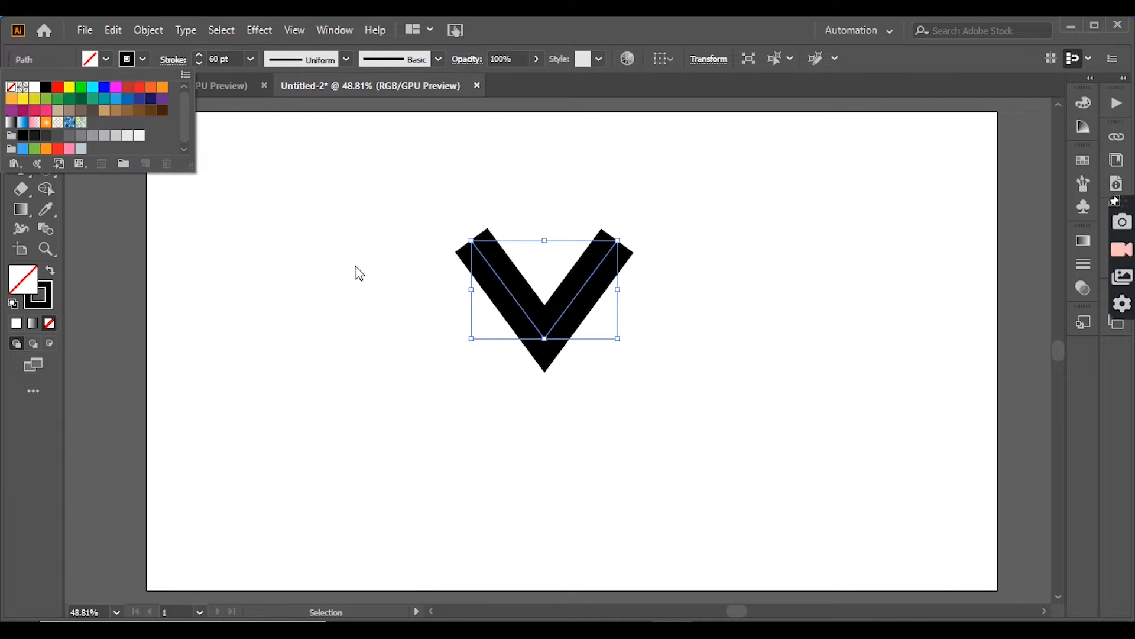
{"action": "left_click", "coordinate": [354, 243]}
{"action": "left_click_drag", "start_coordinate": [761, 404], "coordinate": [761, 403]}
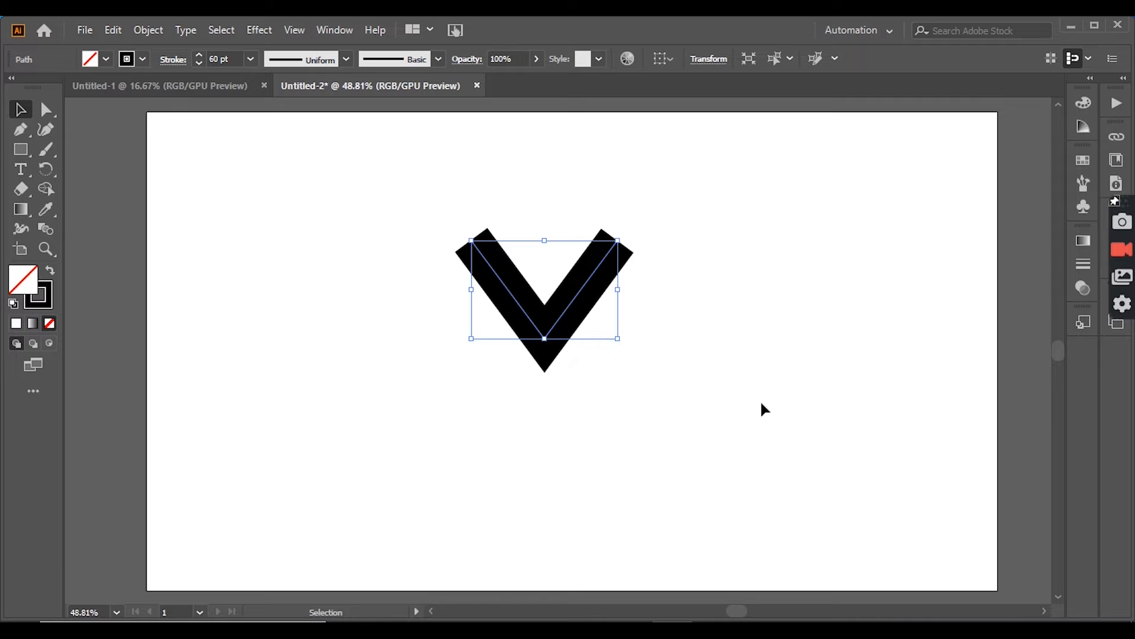
{"action": "left_click", "coordinate": [22, 150]}
{"action": "left_click", "coordinate": [21, 111]}
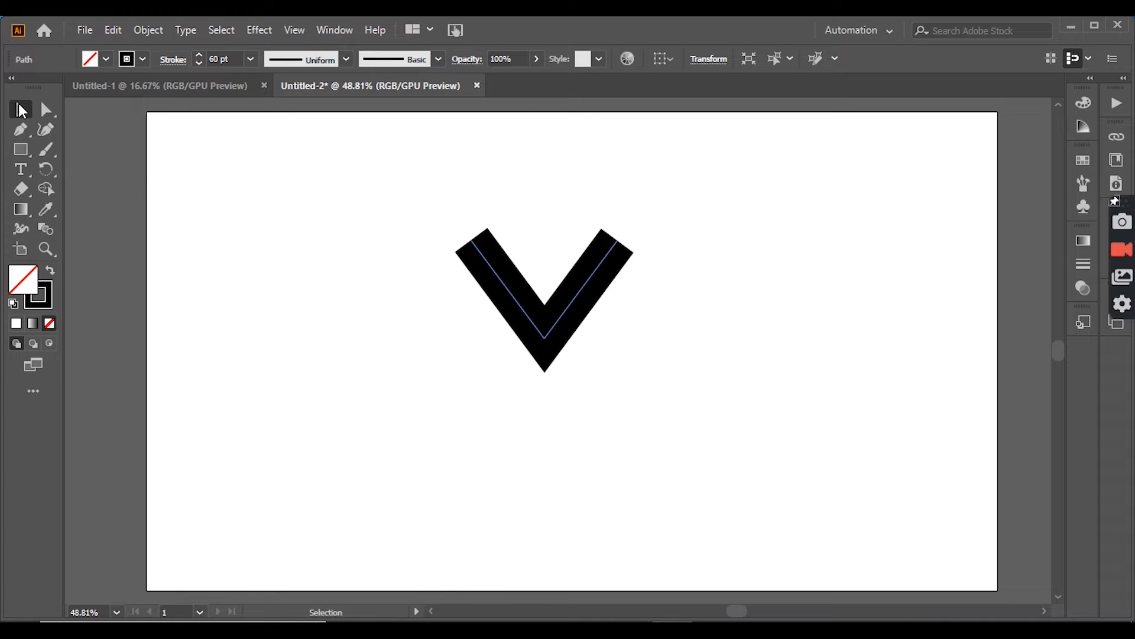
Apply a round cap and a round join to the V's stroke
{"action": "left_click", "coordinate": [1087, 266]}
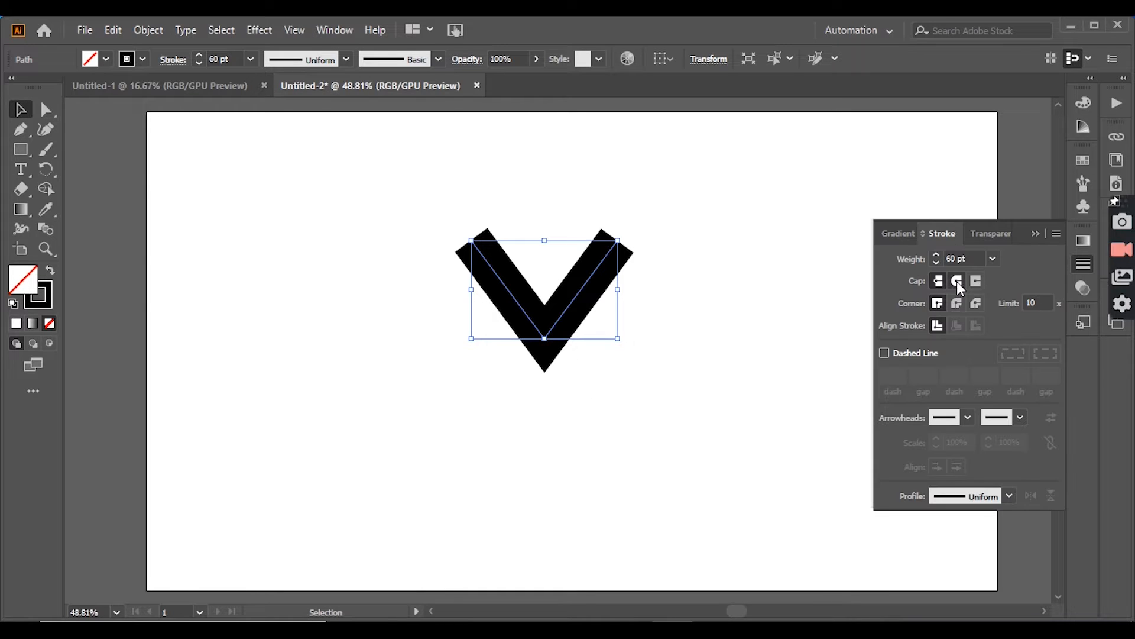
{"action": "left_click", "coordinate": [958, 284]}
{"action": "left_click", "coordinate": [957, 304]}
{"action": "left_click", "coordinate": [1036, 233]}
{"action": "left_click", "coordinate": [761, 345]}
{"action": "left_click_drag", "start_coordinate": [378, 194], "coordinate": [694, 335]}
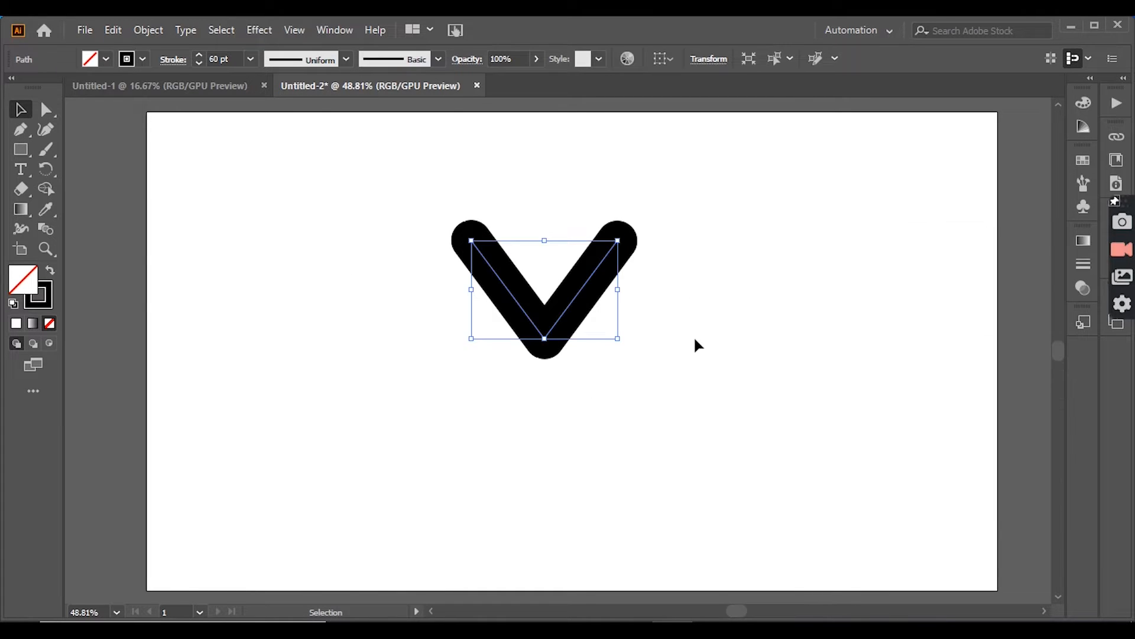
{"action": "left_click_drag", "start_coordinate": [348, 218], "coordinate": [667, 344]}
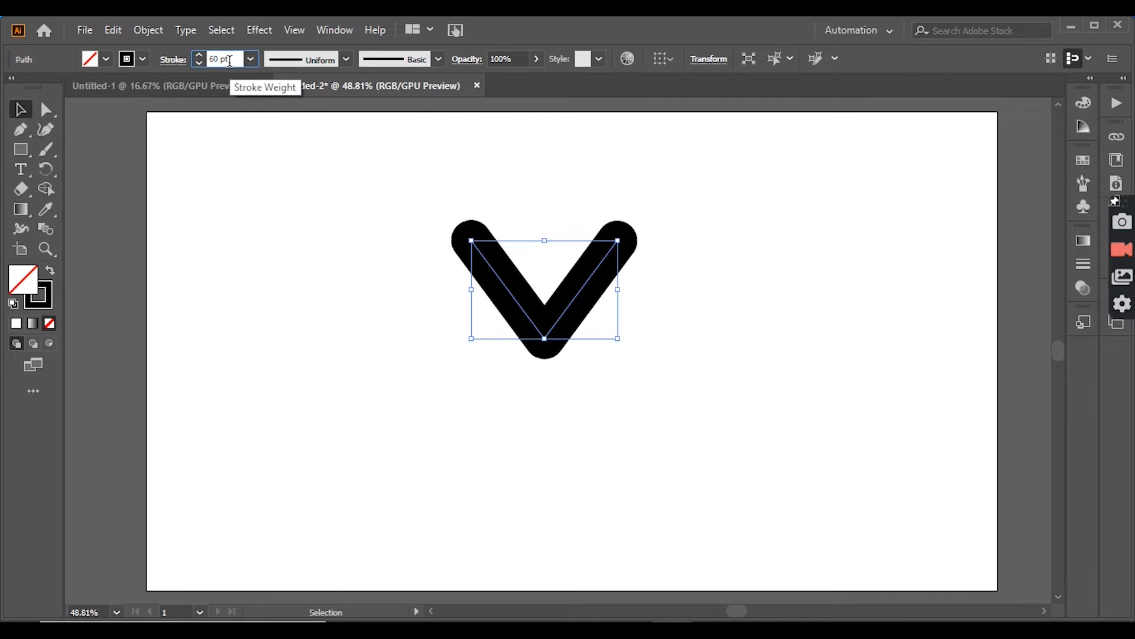
Expand the fill and stroke of the rounded V into an outlined shape
{"action": "left_click", "coordinate": [149, 29]}
{"action": "left_click", "coordinate": [246, 218]}
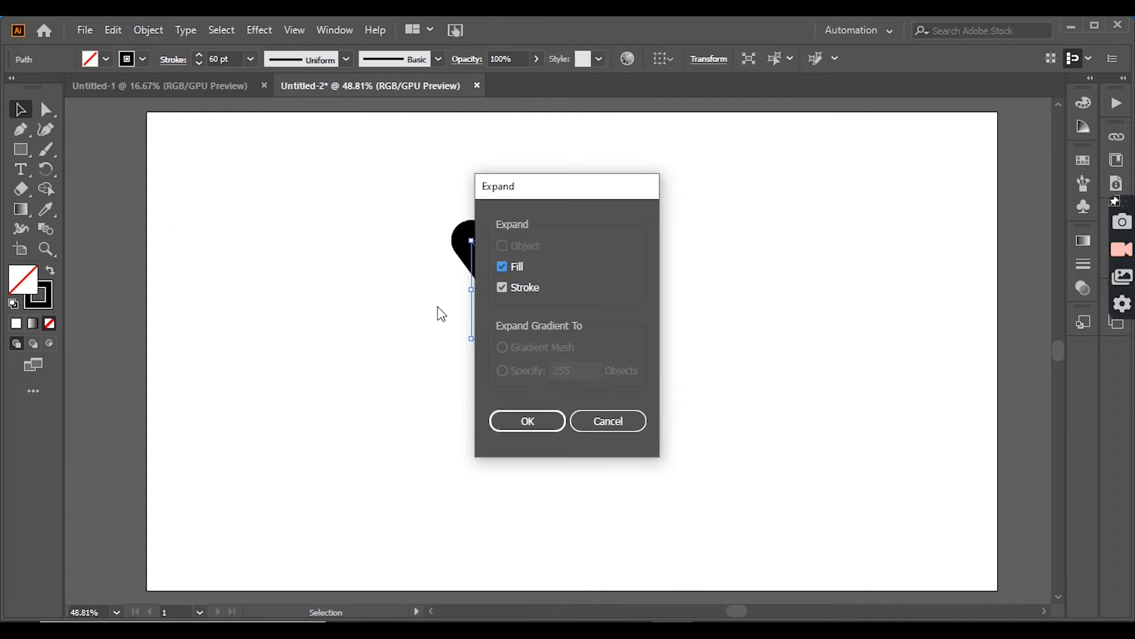
{"action": "left_click", "coordinate": [541, 417]}
{"action": "left_click", "coordinate": [478, 393]}
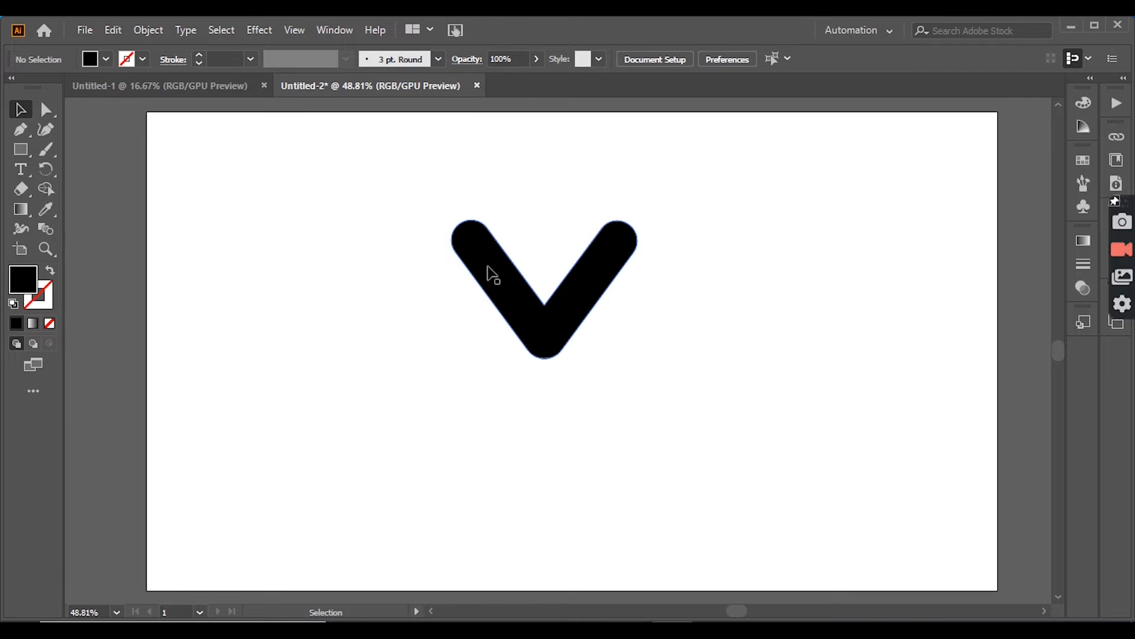
Undo the expansion and the round join, and set the V's stroke back to a butt cap
{"action": "key", "text": "ctrl+z"}
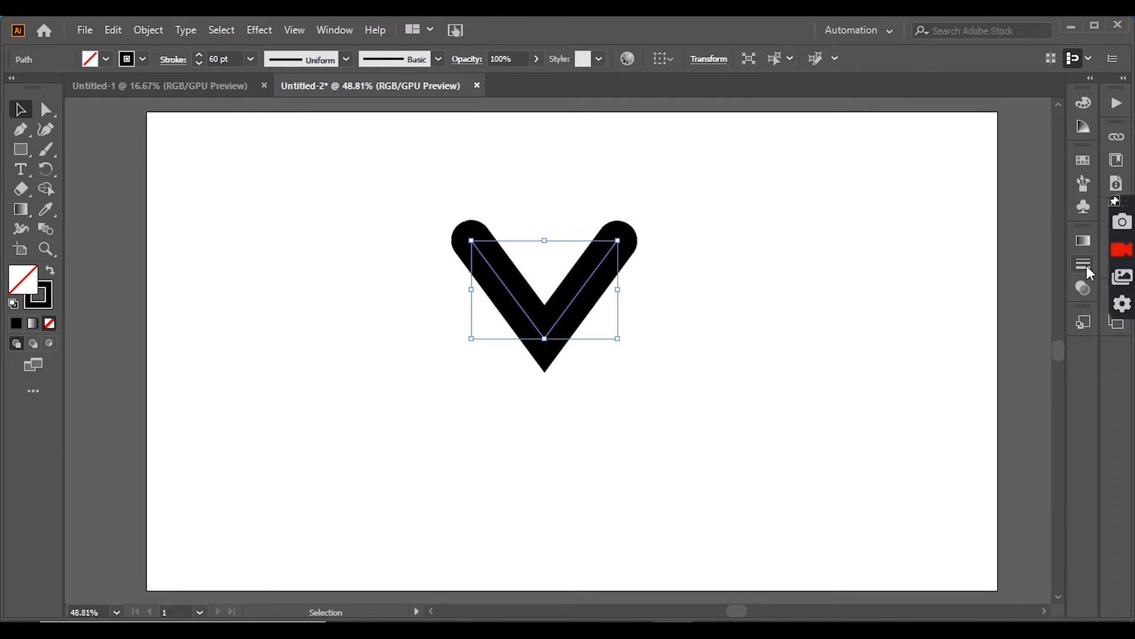
{"action": "left_click", "coordinate": [1084, 265]}
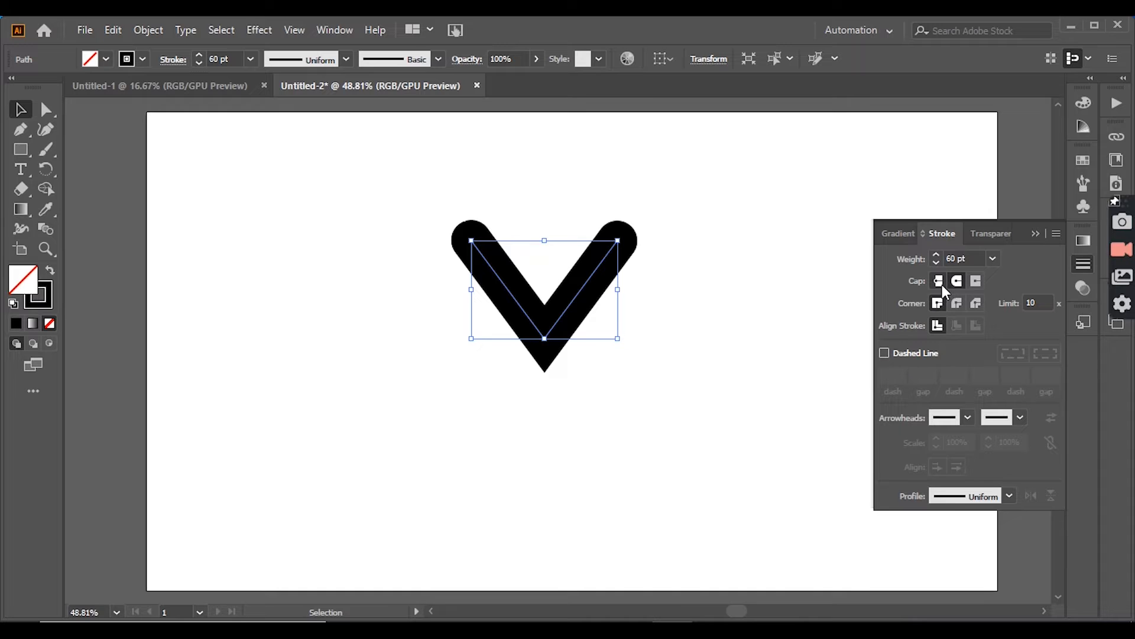
{"action": "left_click", "coordinate": [939, 282]}
Expand the square-ended V's fill and stroke into an outlined shape
{"action": "right_click", "coordinate": [572, 268]}
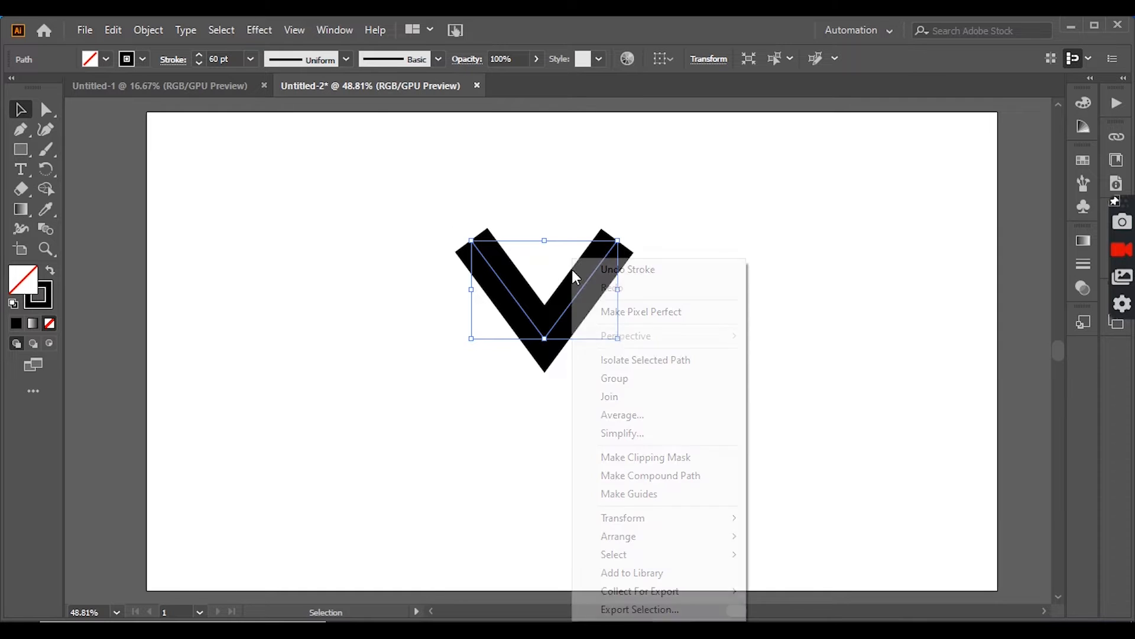
{"action": "left_click", "coordinate": [148, 29]}
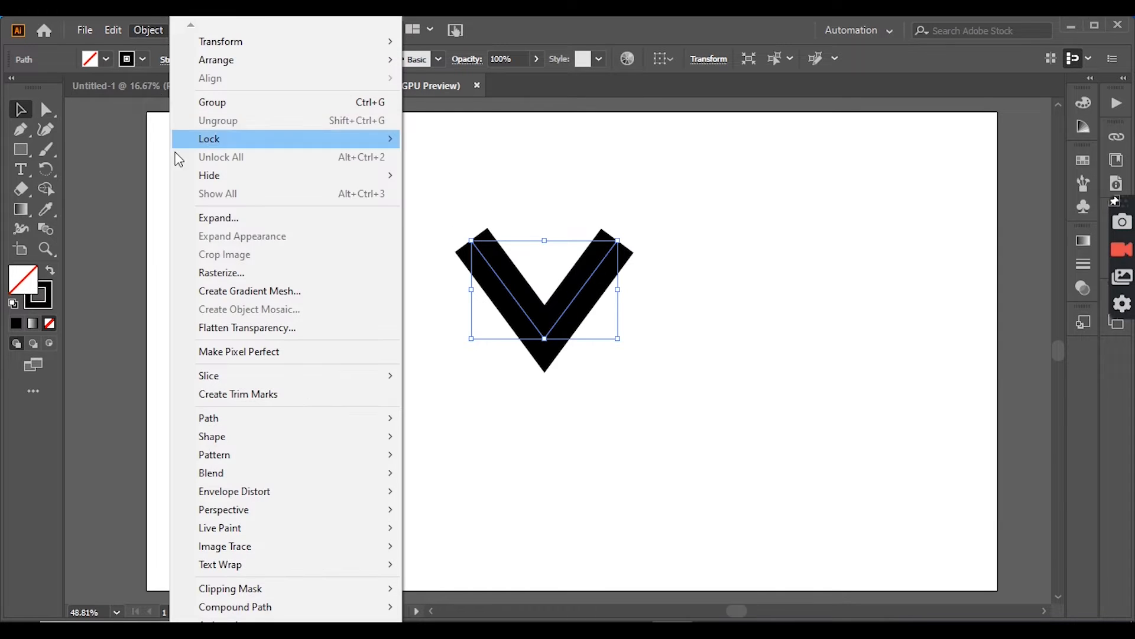
{"action": "left_click", "coordinate": [218, 218]}
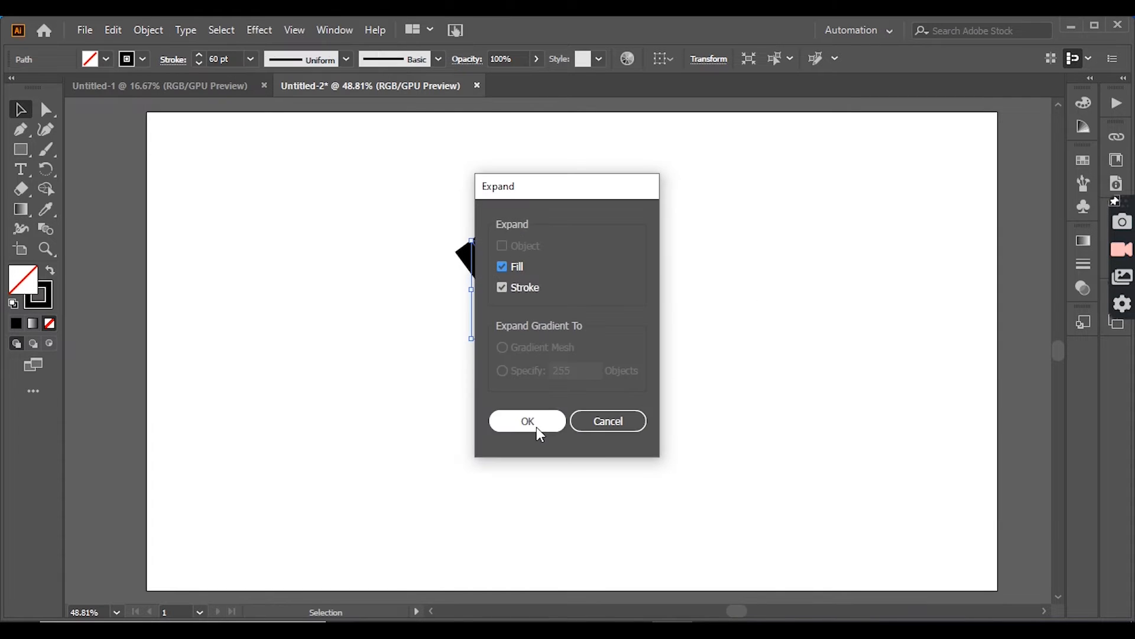
{"action": "left_click", "coordinate": [533, 424]}
{"action": "left_click_drag", "start_coordinate": [541, 320], "coordinate": [482, 389]}
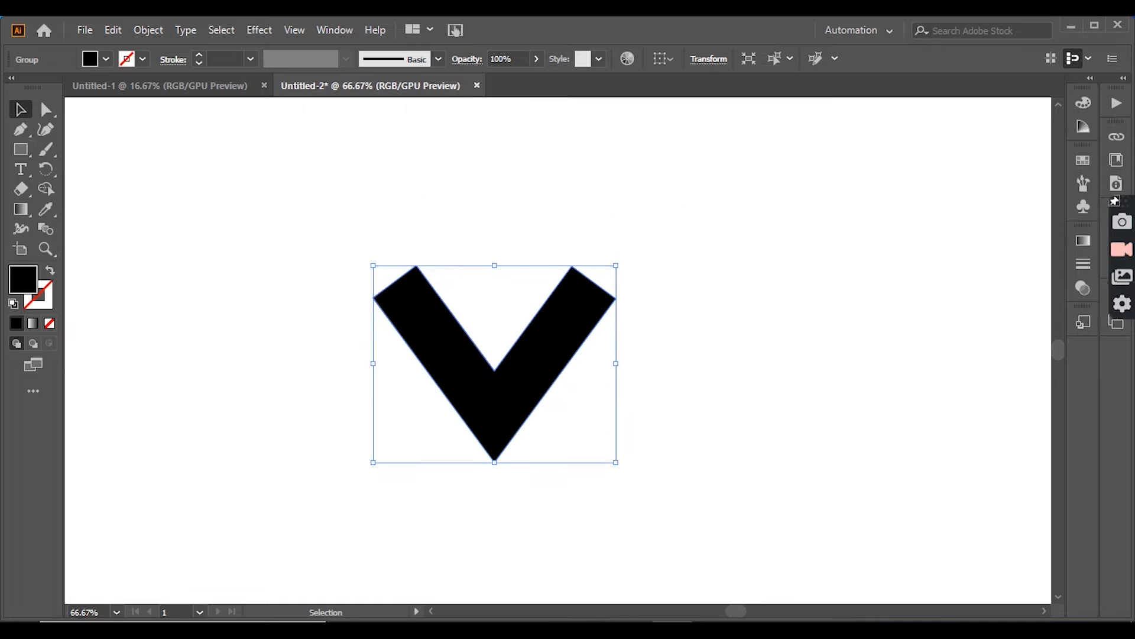
Round the inner and outer corners at the V's bottom vertex using the live corners
{"action": "left_click", "coordinate": [48, 110]}
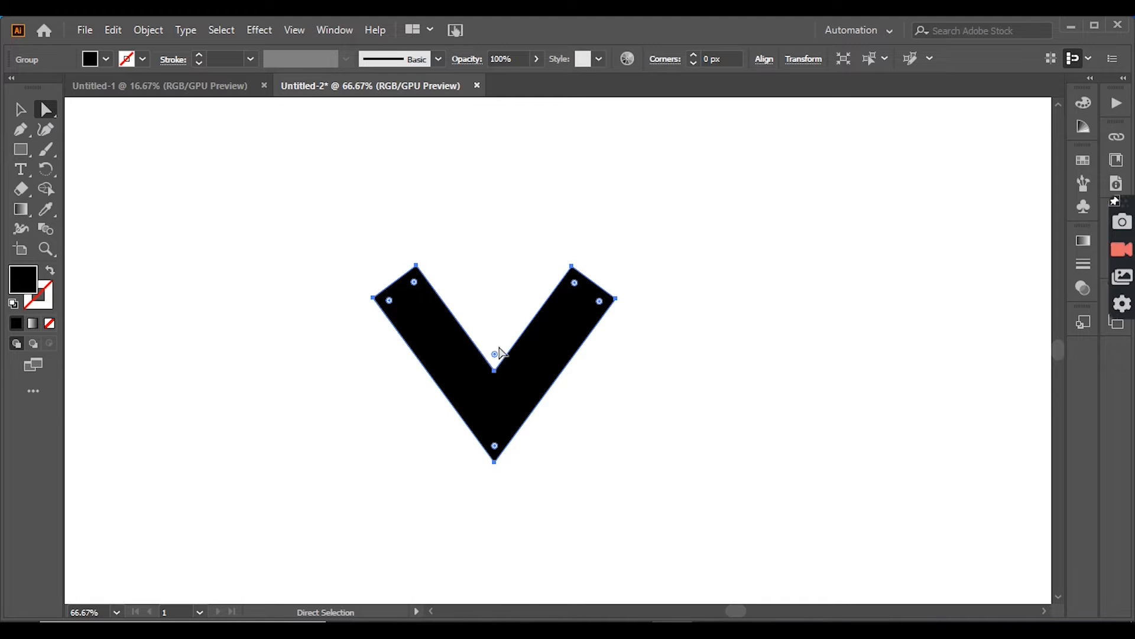
{"action": "left_click_drag", "start_coordinate": [495, 445], "coordinate": [495, 355]}
{"action": "left_click", "coordinate": [703, 408]}
Round the inner corner at the tip of each V arm, keeping the outer tips sharp
{"action": "left_click", "coordinate": [415, 277]}
{"action": "left_click", "coordinate": [701, 508]}
{"action": "left_click", "coordinate": [400, 319]}
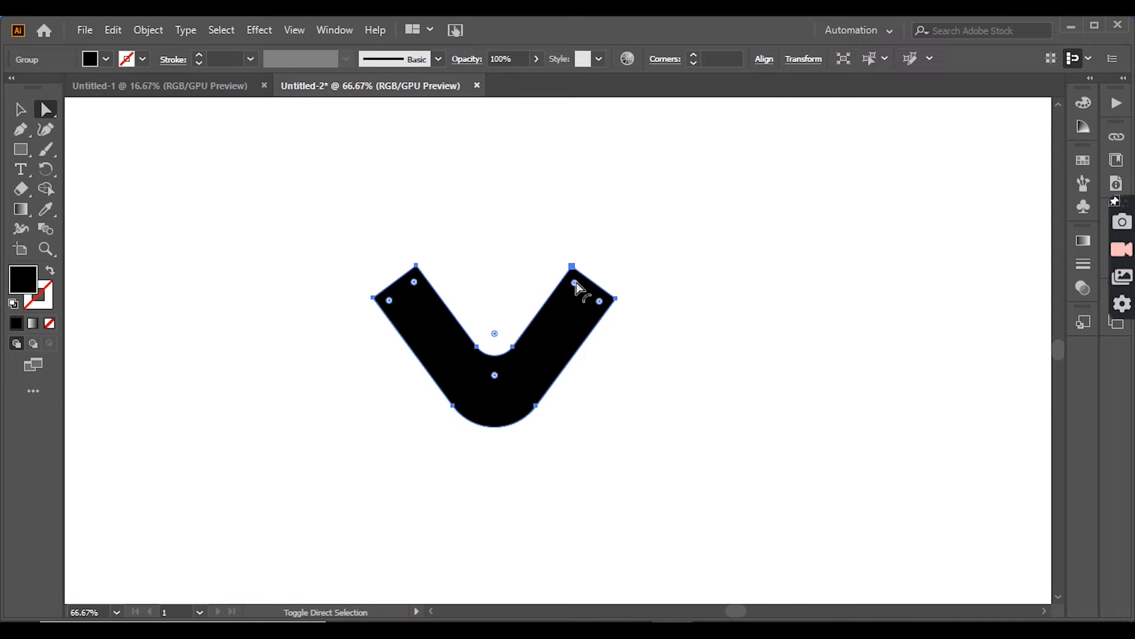
{"action": "left_click_drag", "start_coordinate": [419, 290], "coordinate": [397, 340]}
{"action": "left_click", "coordinate": [20, 109]}
{"action": "left_click", "coordinate": [648, 463]}
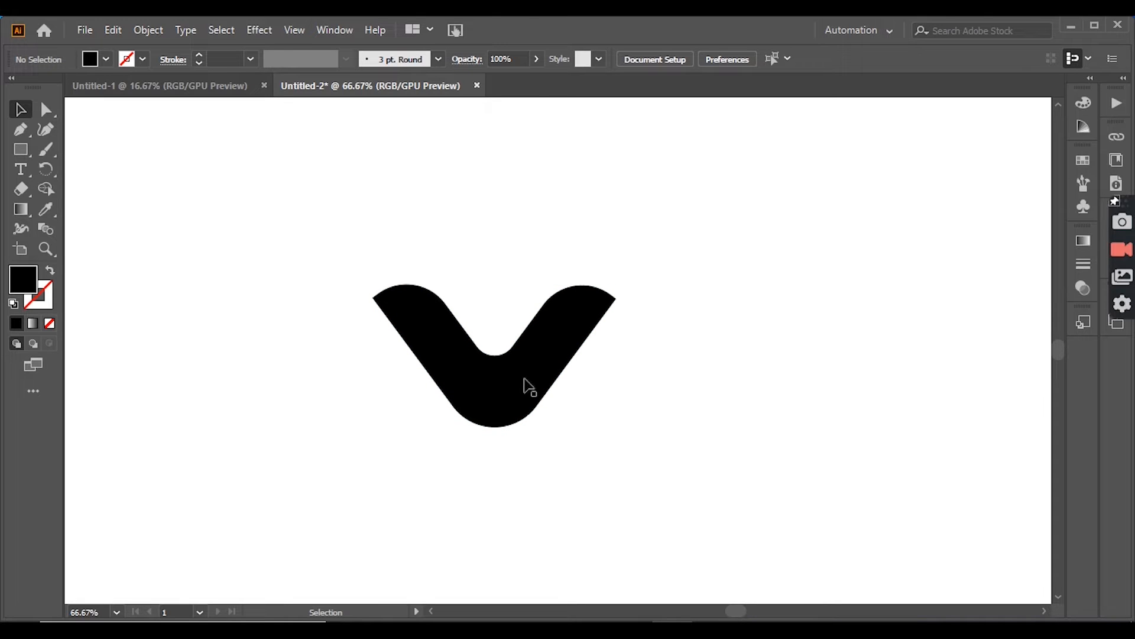
Draw a small black circle centred above the V as the figure's head
{"action": "left_click_drag", "start_coordinate": [23, 151], "coordinate": [81, 169]}
{"action": "left_click_drag", "start_coordinate": [499, 247], "coordinate": [528, 277]}
{"action": "left_click", "coordinate": [24, 109]}
Taper the underside of the circle by shortening the handles of its bottom anchor point
{"action": "key", "text": "a"}
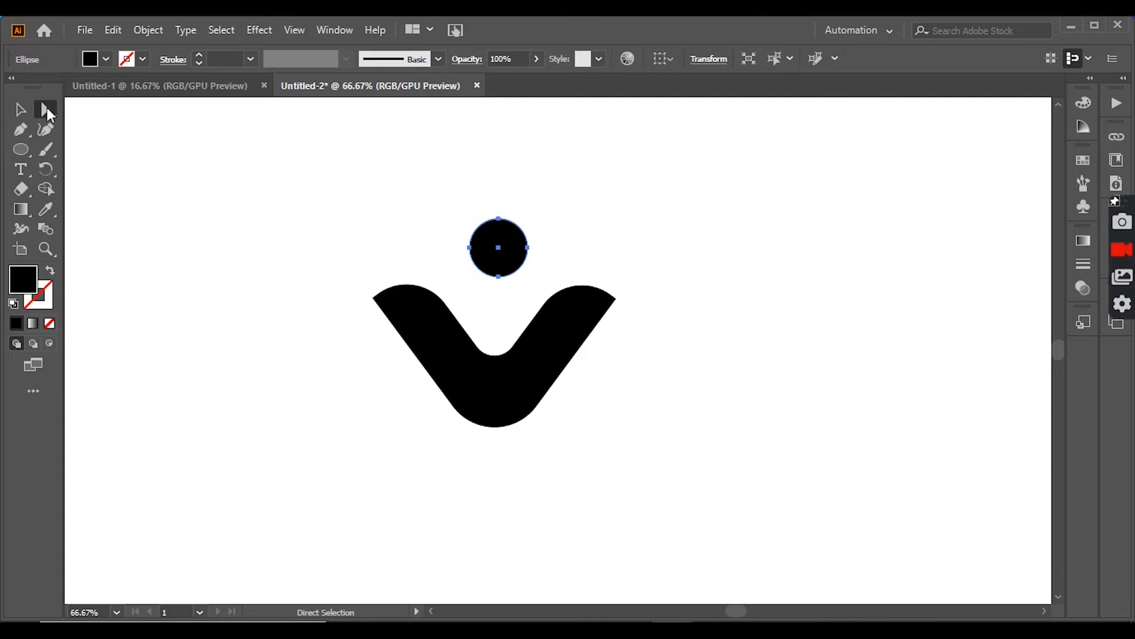
{"action": "scroll", "coordinate": [494, 280], "scroll_direction": "up", "scroll_amount": 3}
{"action": "left_click", "coordinate": [509, 268]}
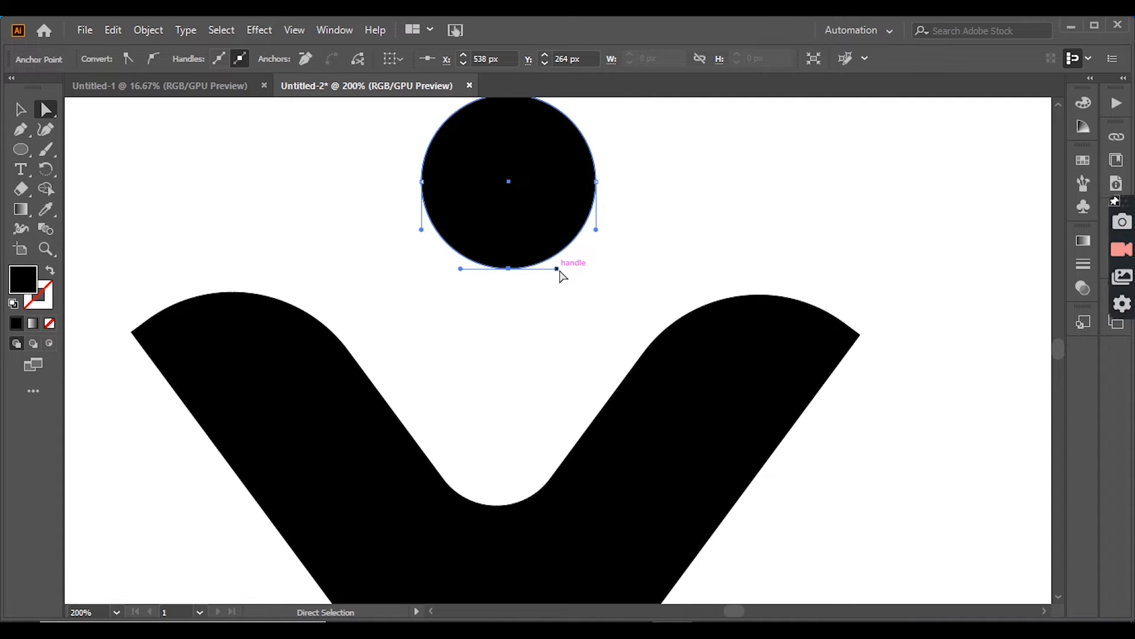
{"action": "left_click_drag", "start_coordinate": [557, 268], "coordinate": [514, 256]}
{"action": "left_click", "coordinate": [22, 113]}
{"action": "left_click", "coordinate": [379, 222]}
{"action": "scroll", "coordinate": [513, 231], "scroll_direction": "down", "scroll_amount": 1}
{"action": "left_click", "coordinate": [513, 310]}
{"action": "scroll", "coordinate": [514, 312], "scroll_direction": "down", "scroll_amount": 3}
{"action": "left_click_drag", "start_coordinate": [378, 232], "coordinate": [752, 426]}
{"action": "left_click", "coordinate": [664, 415]}
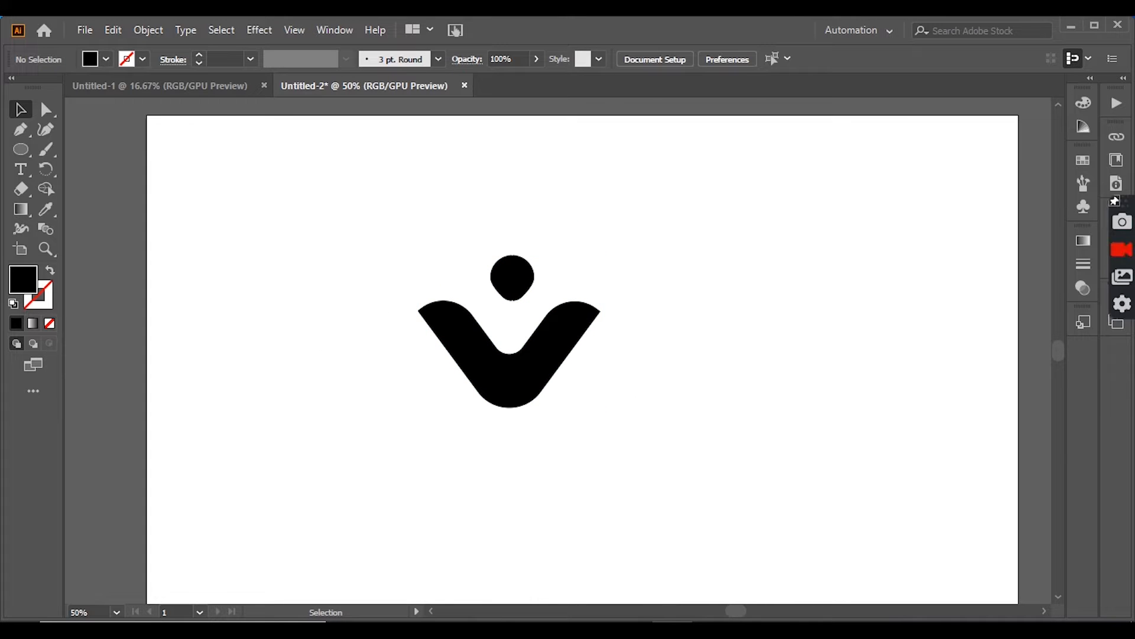
Align the head shape and the V to each other on their horizontal centres
{"action": "left_click_drag", "start_coordinate": [307, 312], "coordinate": [674, 431]}
{"action": "left_click", "coordinate": [513, 276], "text": "shift"}
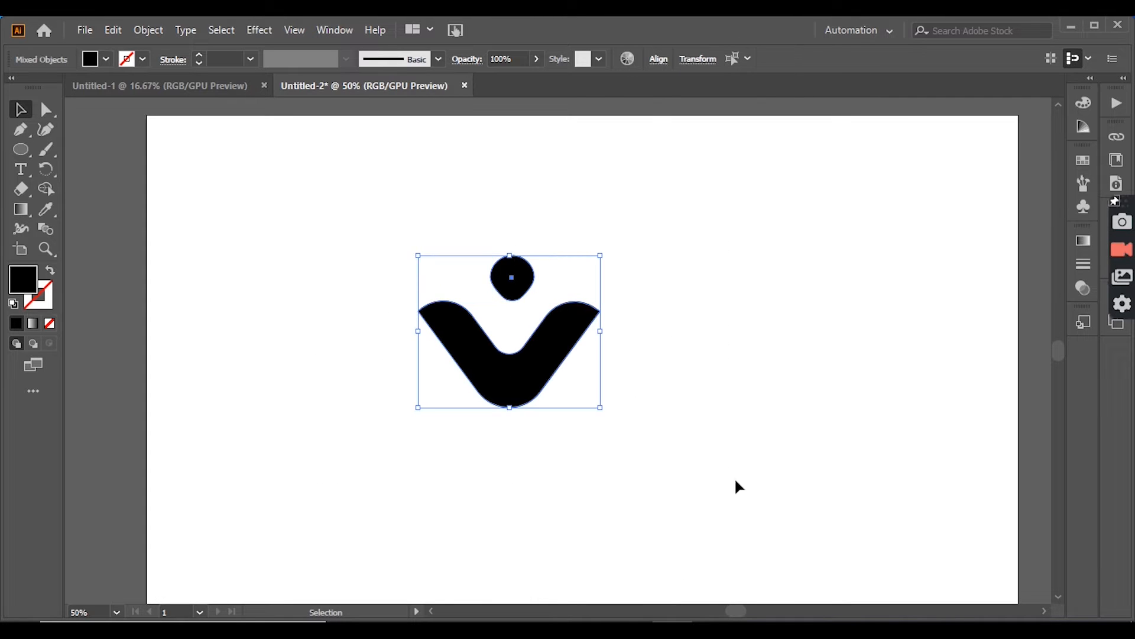
{"action": "left_click", "coordinate": [658, 60]}
{"action": "left_click", "coordinate": [517, 107]}
{"action": "left_click", "coordinate": [702, 296]}
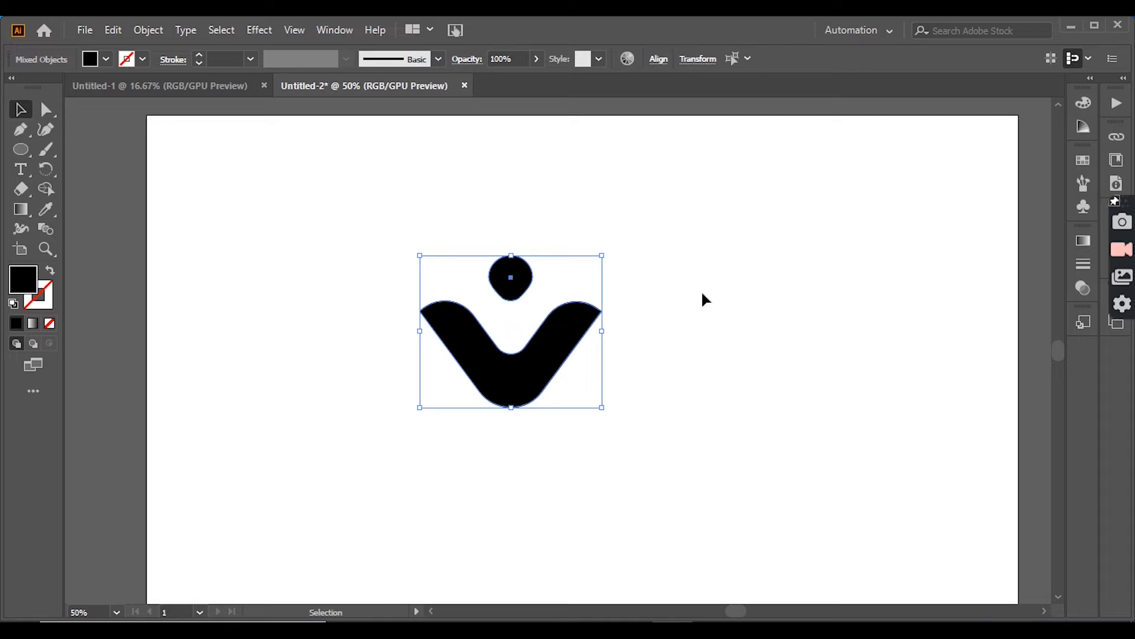
{"action": "left_click", "coordinate": [702, 291]}
Draw an open curve with the Pen tool from the V's left inner edge to its right outer edge, with a black stroke and no fill
{"action": "scroll", "coordinate": [566, 324], "scroll_direction": "up", "scroll_amount": 1}
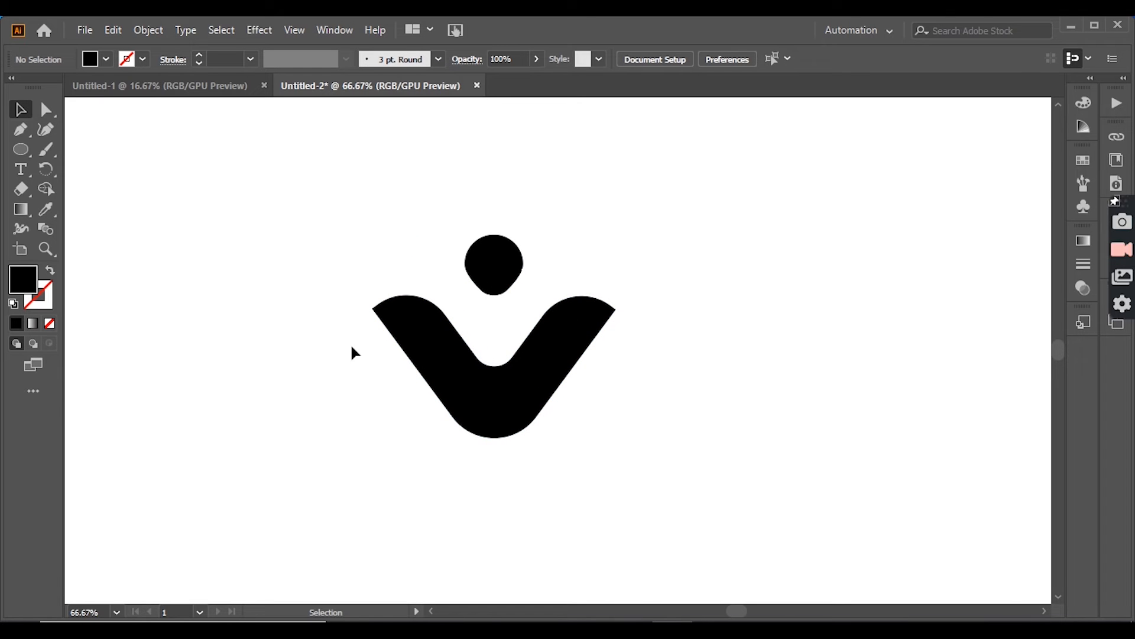
{"action": "left_click", "coordinate": [21, 130]}
{"action": "left_click", "coordinate": [462, 339]}
{"action": "left_click_drag", "start_coordinate": [605, 335], "coordinate": [686, 221]}
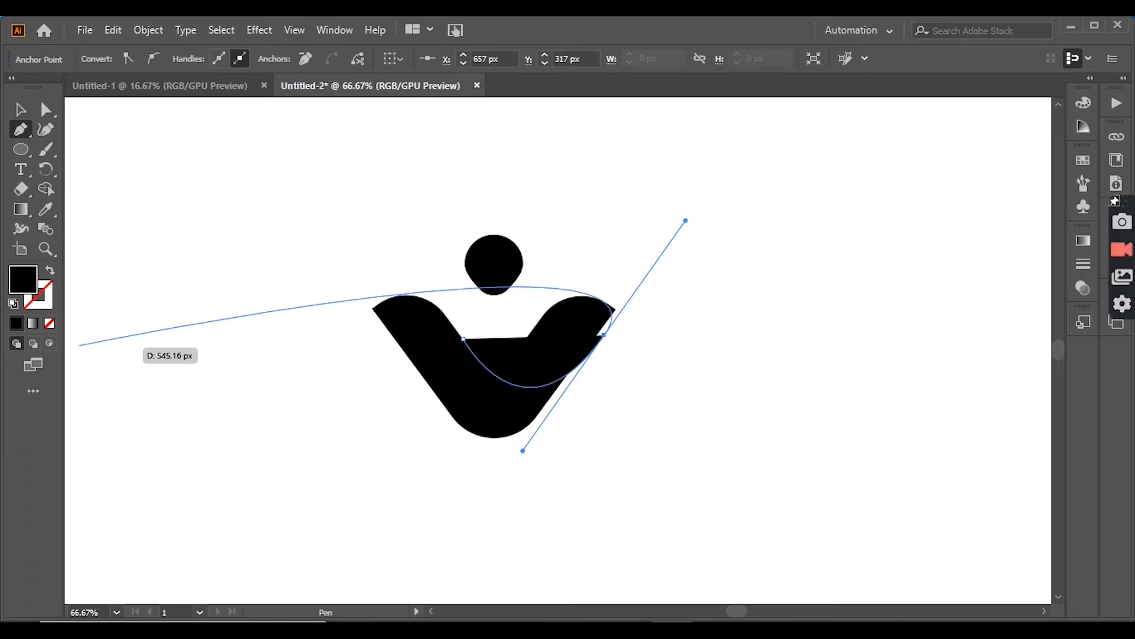
{"action": "left_click", "coordinate": [50, 272]}
{"action": "key", "text": "v"}
Refine the curve across the V by moving its end anchors closer to the V's edges and adjusting its handle
{"action": "scroll", "coordinate": [576, 337], "scroll_direction": "up", "scroll_amount": 2}
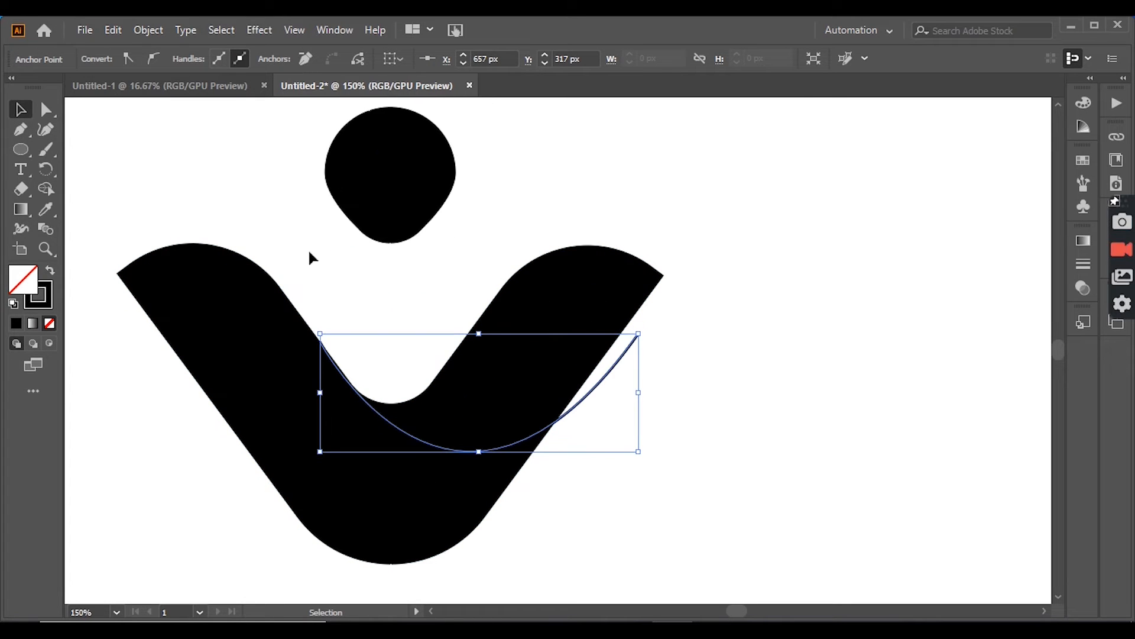
{"action": "left_click", "coordinate": [46, 109]}
{"action": "left_click_drag", "start_coordinate": [638, 334], "coordinate": [624, 335]}
{"action": "scroll", "coordinate": [513, 461], "scroll_direction": "down", "scroll_amount": 1}
{"action": "left_click_drag", "start_coordinate": [460, 528], "coordinate": [471, 522]}
{"action": "scroll", "coordinate": [363, 379], "scroll_direction": "up", "scroll_amount": 3}
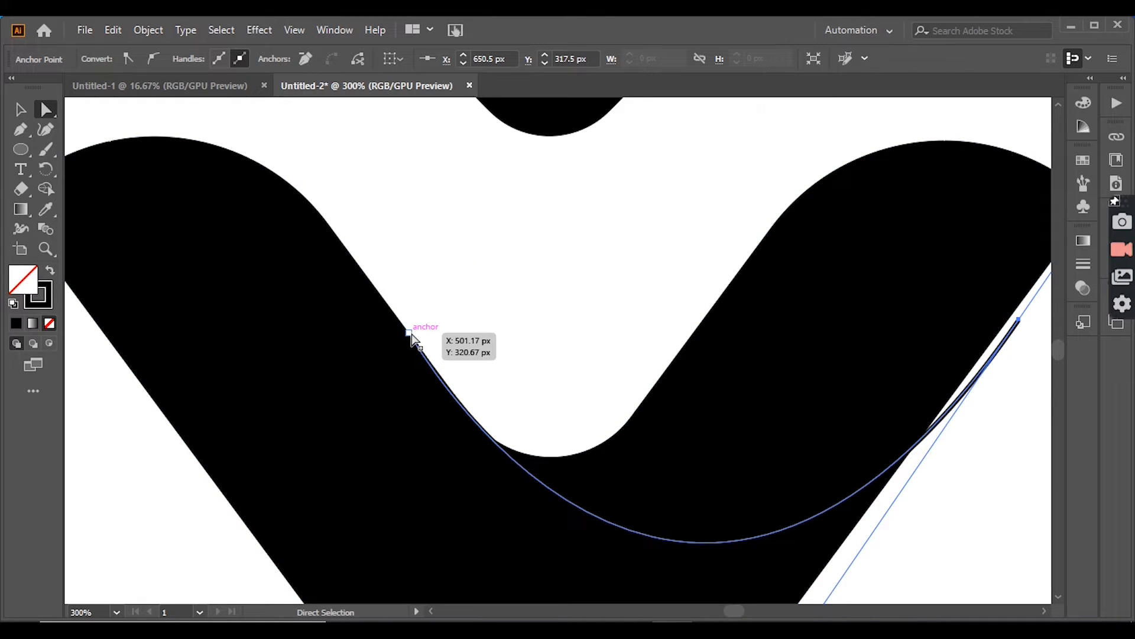
{"action": "left_click_drag", "start_coordinate": [412, 338], "coordinate": [409, 332]}
{"action": "scroll", "coordinate": [432, 441], "scroll_direction": "down", "scroll_amount": 3}
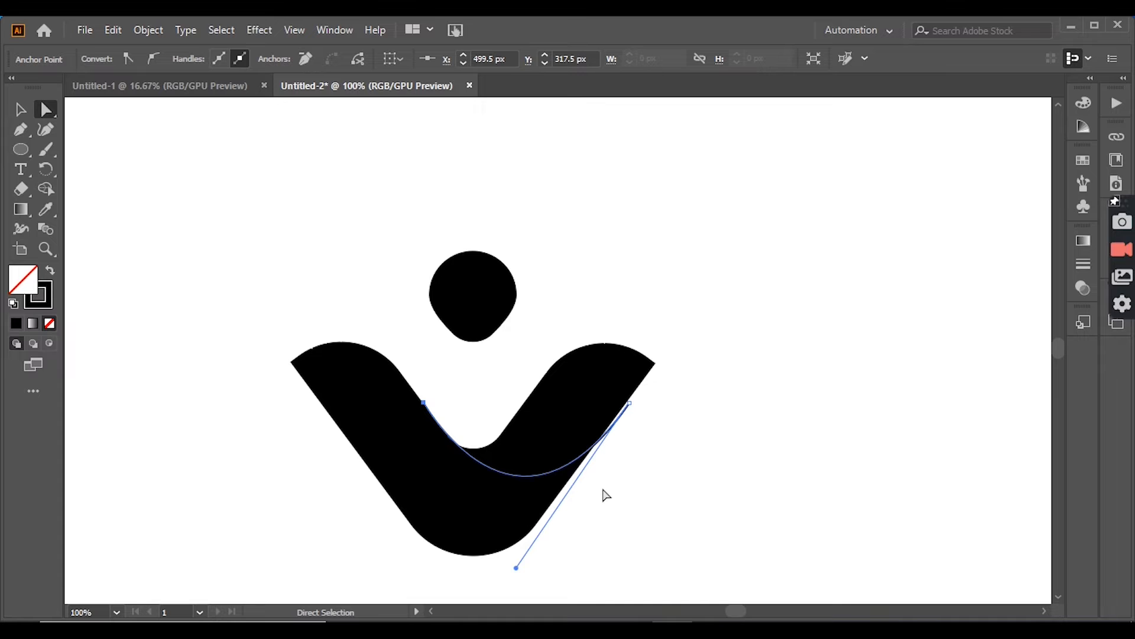
Set the curve's stroke weight to 0.5 pt
{"action": "key", "text": "v"}
{"action": "scroll", "coordinate": [469, 456], "scroll_direction": "up", "scroll_amount": 4}
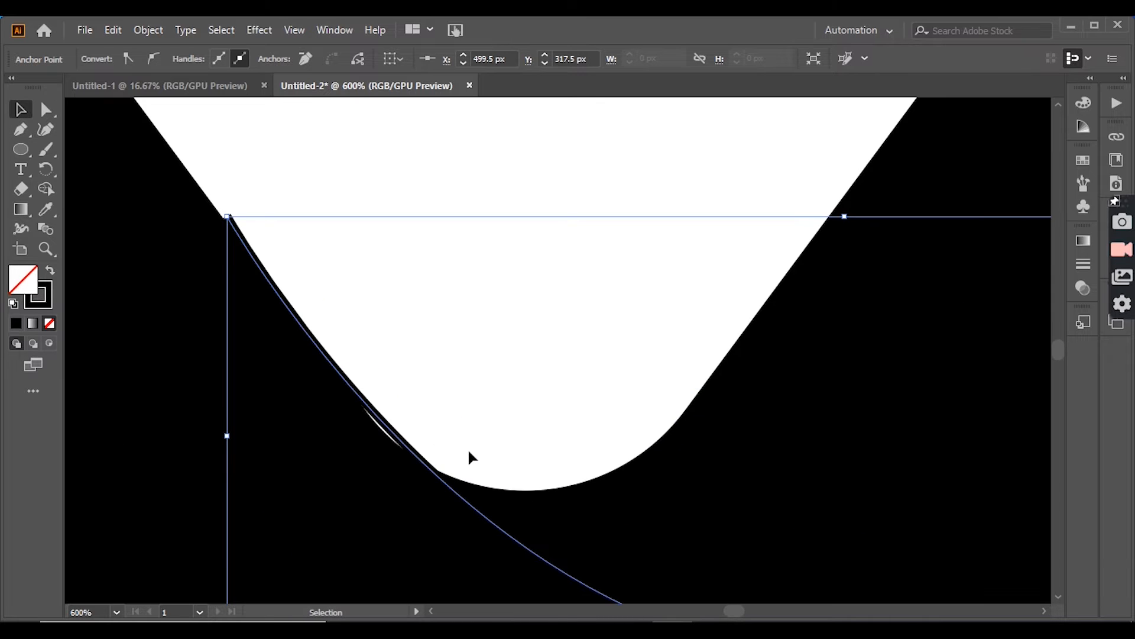
{"action": "scroll", "coordinate": [469, 456], "scroll_direction": "down", "scroll_amount": 3}
{"action": "left_click", "coordinate": [697, 412]}
{"action": "left_click", "coordinate": [699, 408]}
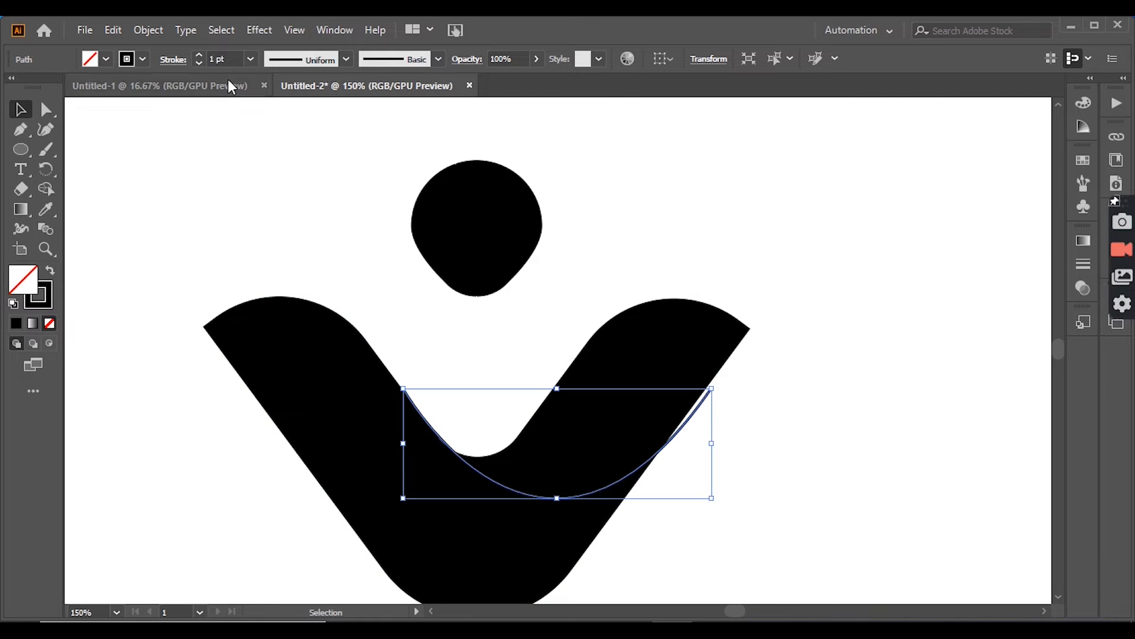
{"action": "scroll", "coordinate": [232, 60], "scroll_direction": "down", "scroll_amount": 2}
{"action": "scroll", "coordinate": [447, 441], "scroll_direction": "up", "scroll_amount": 3}
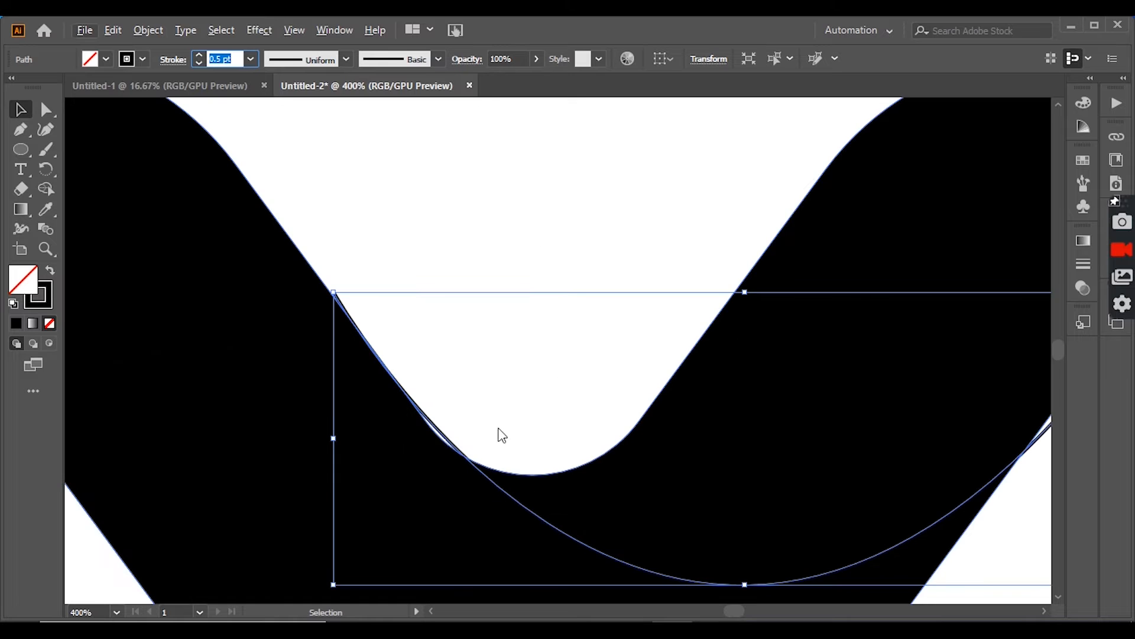
Reposition the curve's left end anchor on the V's inner edge at X 503.5 px, Y 322.5 px
{"action": "left_click", "coordinate": [44, 110]}
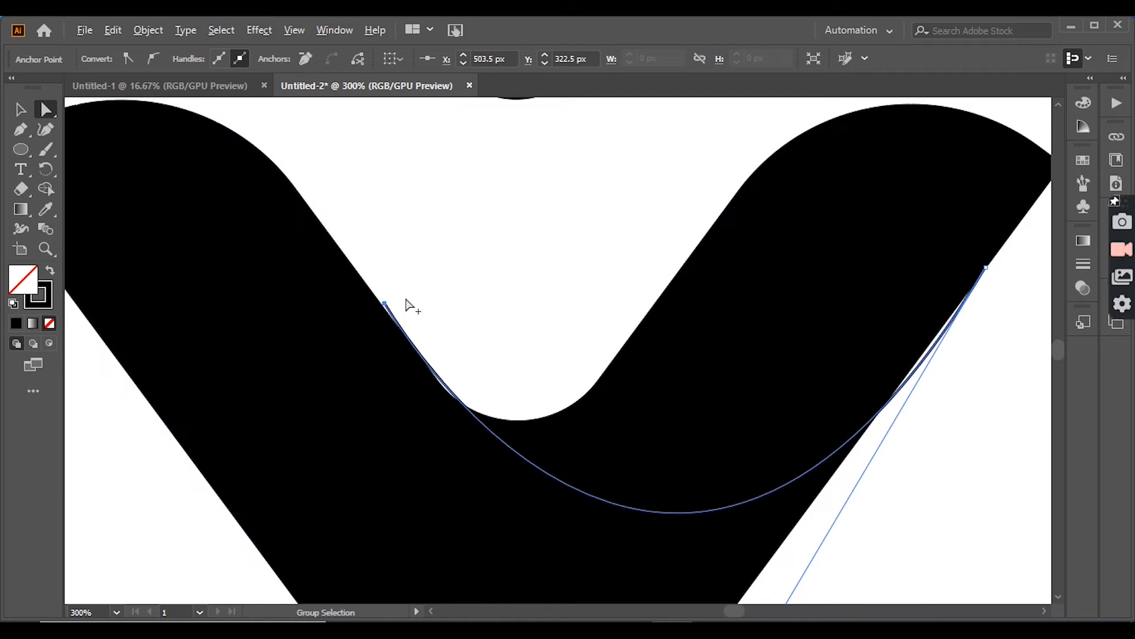
{"action": "scroll", "coordinate": [421, 327], "scroll_direction": "down", "scroll_amount": 1}
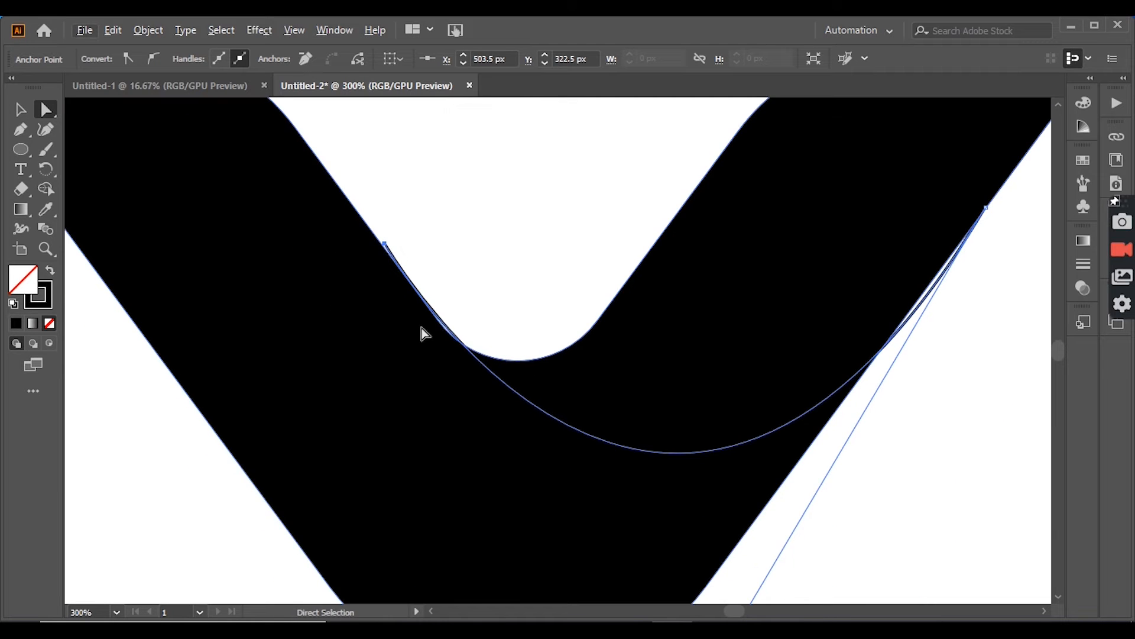
{"action": "scroll", "coordinate": [421, 328], "scroll_direction": "down", "scroll_amount": 2}
Split the V along the curve with the Shape Builder, using a black fill and no stroke
{"action": "left_click", "coordinate": [22, 110]}
{"action": "left_click_drag", "start_coordinate": [185, 179], "coordinate": [502, 380]}
{"action": "scroll", "coordinate": [448, 356], "scroll_direction": "up", "scroll_amount": 2}
{"action": "left_click_drag", "start_coordinate": [481, 225], "coordinate": [92, 391]}
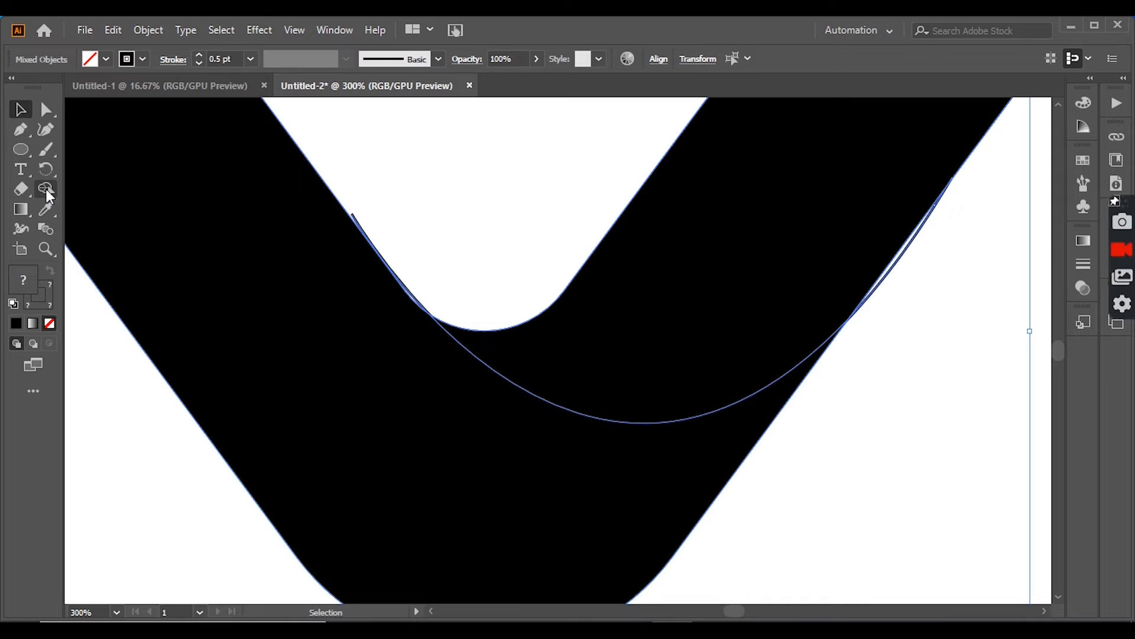
{"action": "left_click", "coordinate": [45, 190]}
{"action": "left_click", "coordinate": [50, 271]}
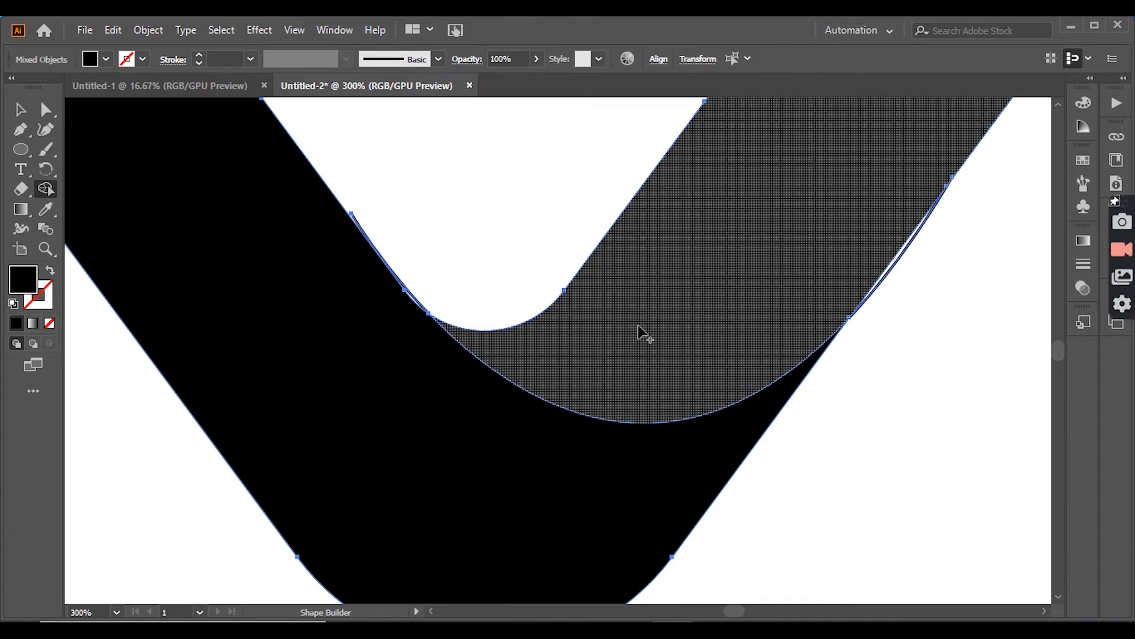
{"action": "scroll", "coordinate": [613, 359], "scroll_direction": "down", "scroll_amount": 3}
Delete the leftover slivers that the curve left outside the V's edges
{"action": "left_click", "coordinate": [21, 110]}
{"action": "left_click", "coordinate": [308, 251]}
{"action": "left_click", "coordinate": [539, 329]}
{"action": "key", "text": "Delete"}
{"action": "left_click", "coordinate": [698, 340]}
{"action": "key", "text": "Delete"}
{"action": "left_click", "coordinate": [662, 365]}
{"action": "left_click", "coordinate": [363, 305]}
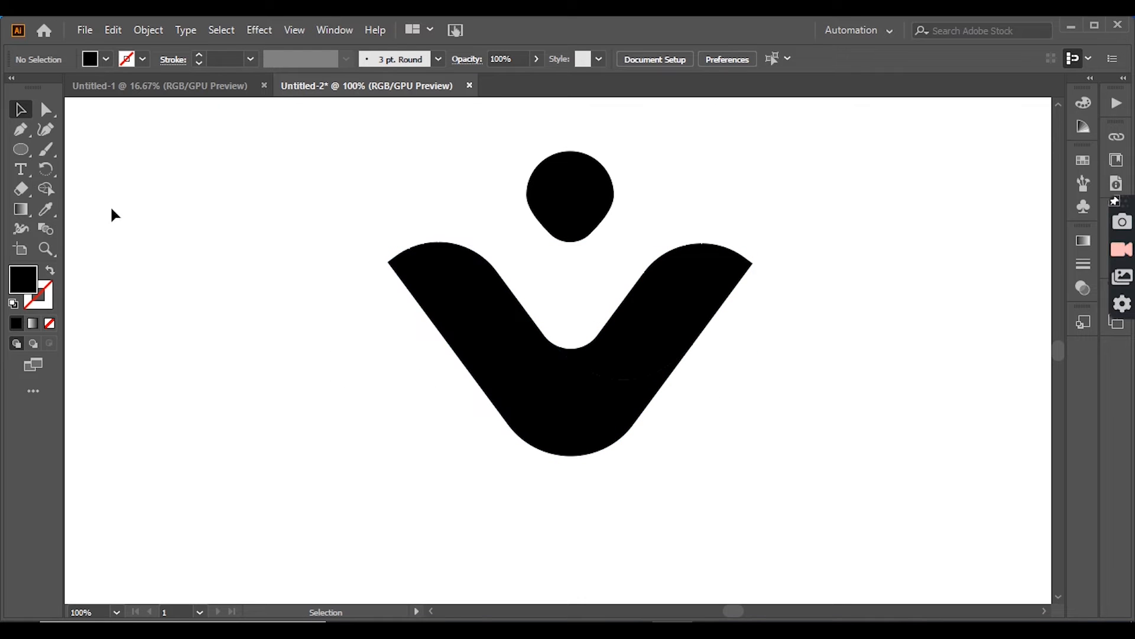
Draw a small black square beside the V figure as the first palette swatch
{"action": "left_click_drag", "start_coordinate": [20, 152], "coordinate": [92, 150]}
{"action": "left_click_drag", "start_coordinate": [166, 222], "coordinate": [188, 243]}
{"action": "left_click", "coordinate": [22, 113]}
{"action": "left_click", "coordinate": [106, 58]}
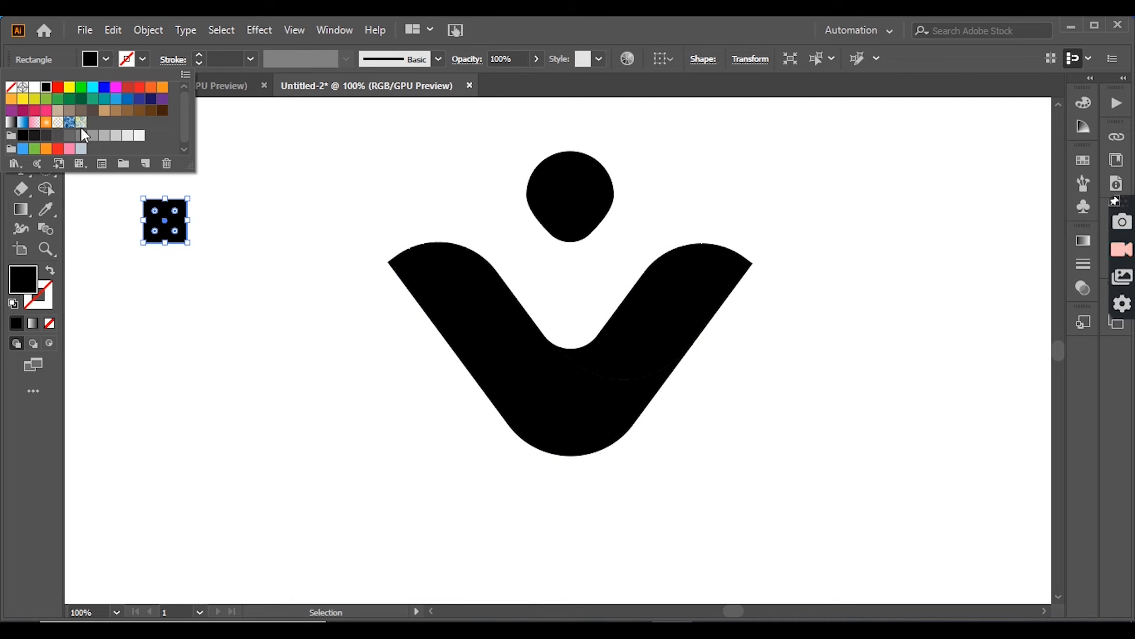
{"action": "left_click", "coordinate": [24, 283]}
{"action": "double_click", "coordinate": [23, 283]}
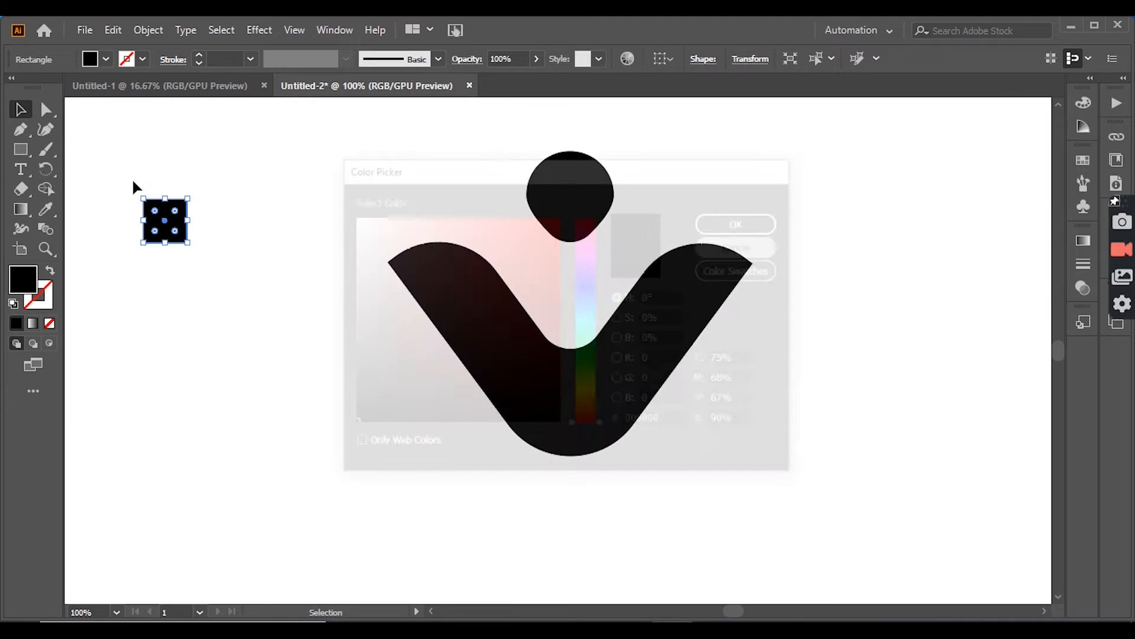
Duplicate the square beside itself, and repeat the pair downward to form a palette grid of five rows and two columns
{"action": "scroll", "coordinate": [165, 209], "scroll_direction": "up", "scroll_amount": 2}
{"action": "left_click_drag", "start_coordinate": [208, 188], "coordinate": [248, 219]}
{"action": "left_click_drag", "start_coordinate": [144, 178], "coordinate": [247, 312]}
{"action": "key", "text": "ctrl+d"}
{"action": "key", "text": "ctrl+d"}
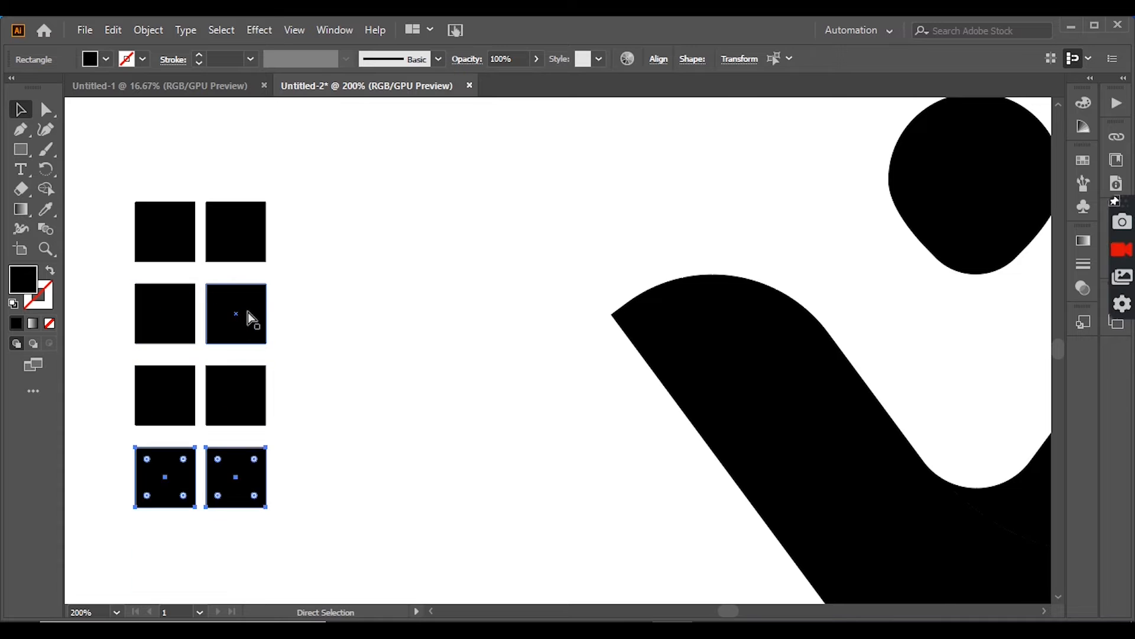
{"action": "key", "text": "ctrl+d"}
{"action": "scroll", "coordinate": [260, 318], "scroll_direction": "down", "scroll_amount": 2}
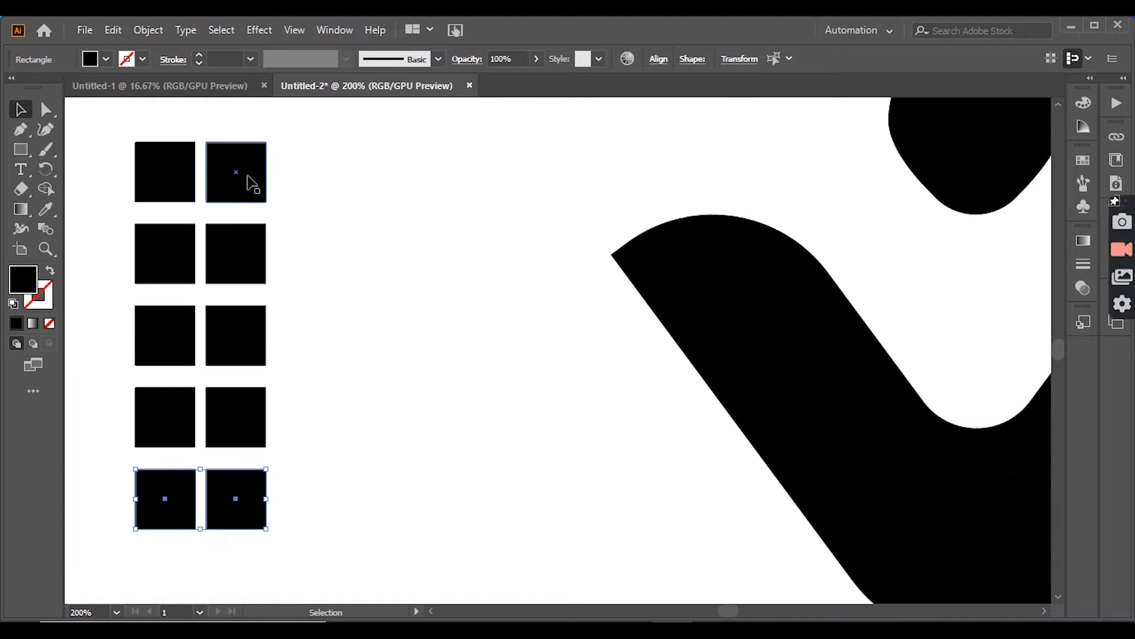
Fill the first square of the palette's top row with bright magenta #ea0ac0
{"action": "left_click", "coordinate": [169, 174]}
{"action": "double_click", "coordinate": [27, 285]}
{"action": "left_click", "coordinate": [587, 243]}
{"action": "left_click", "coordinate": [552, 231]}
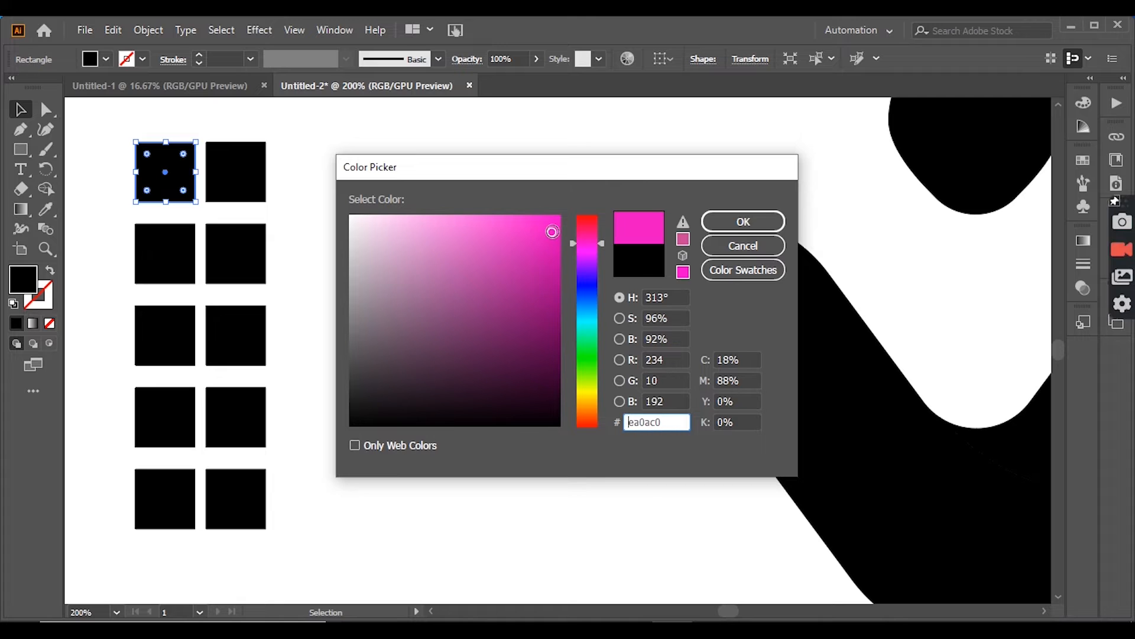
{"action": "left_click", "coordinate": [741, 224]}
Replace the second black square in the top row with a copy of the magenta square
{"action": "left_click", "coordinate": [246, 177]}
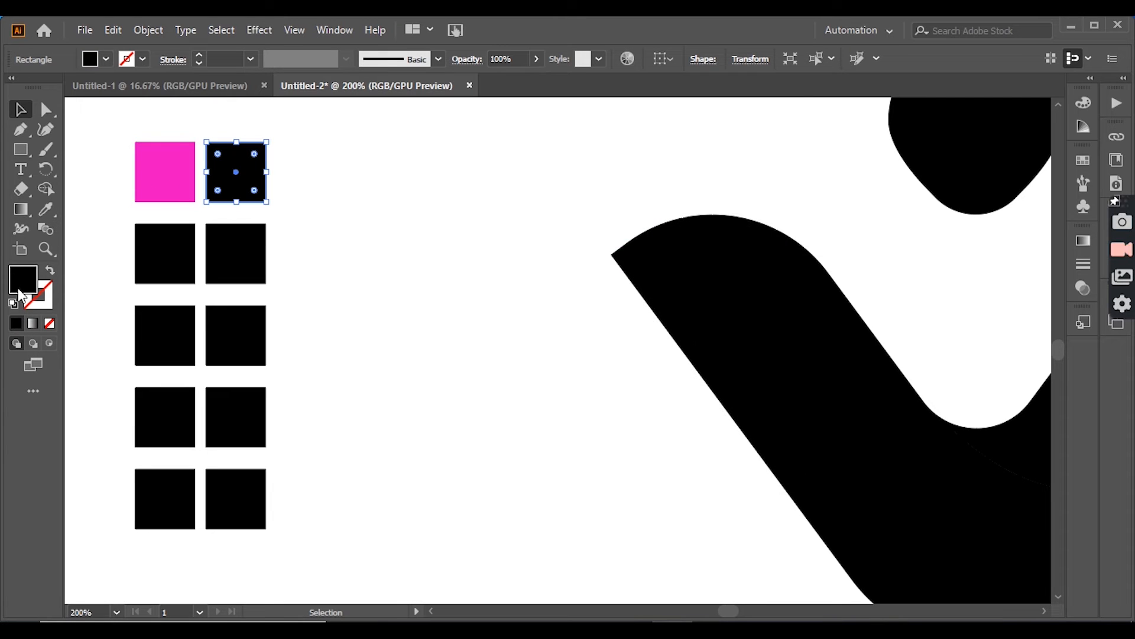
{"action": "left_click", "coordinate": [269, 204]}
{"action": "left_click", "coordinate": [172, 192]}
{"action": "left_click", "coordinate": [229, 189]}
{"action": "key", "text": "Delete"}
{"action": "double_click", "coordinate": [179, 183]}
{"action": "key", "text": "Escape"}
{"action": "left_click_drag", "start_coordinate": [183, 181], "coordinate": [254, 180]}
Fill the copied square in the top row with dark purple #6b0c5e
{"action": "double_click", "coordinate": [25, 280]}
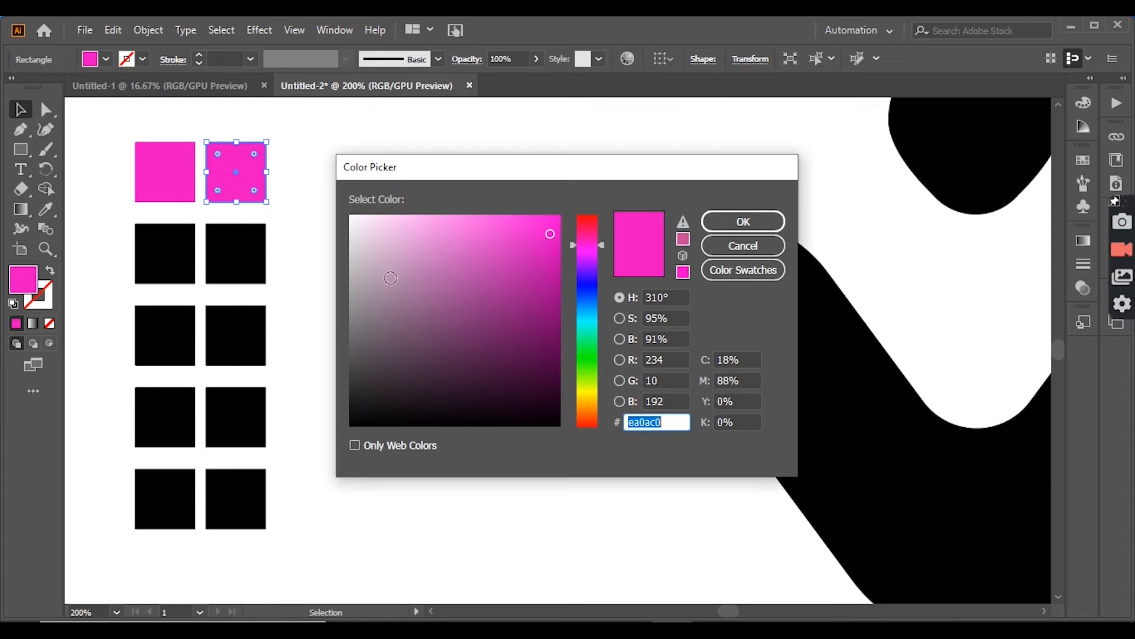
{"action": "left_click", "coordinate": [536, 337]}
{"action": "left_click", "coordinate": [733, 226]}
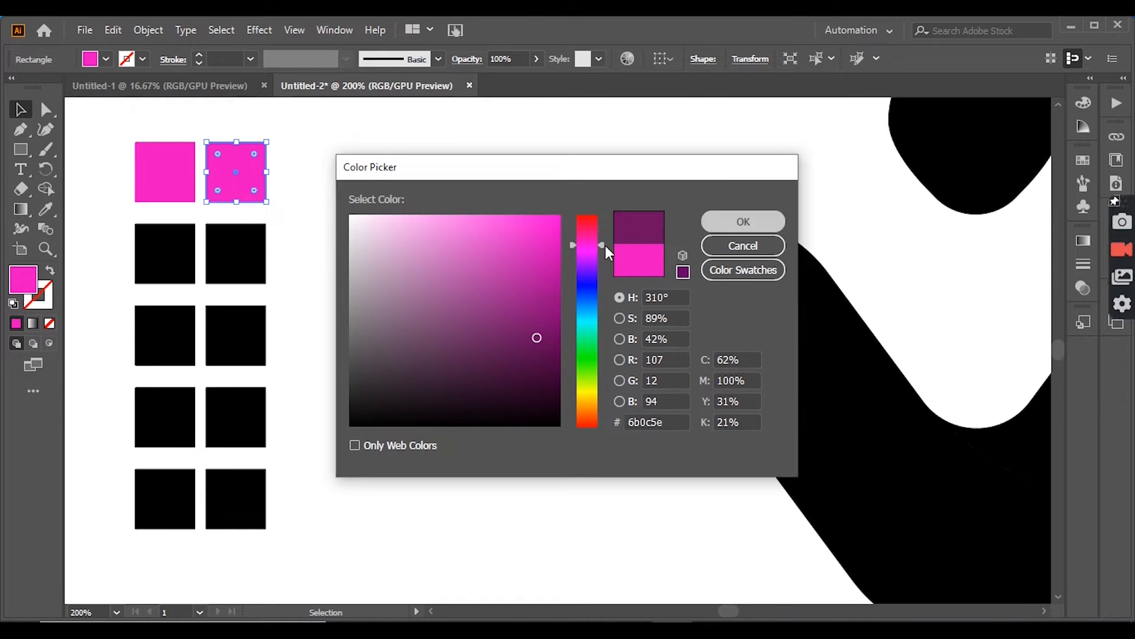
{"action": "left_click", "coordinate": [343, 249]}
Fill the first square of the palette's second row with a bright blue
{"action": "left_click", "coordinate": [171, 258]}
{"action": "double_click", "coordinate": [19, 280]}
{"action": "left_click", "coordinate": [587, 232]}
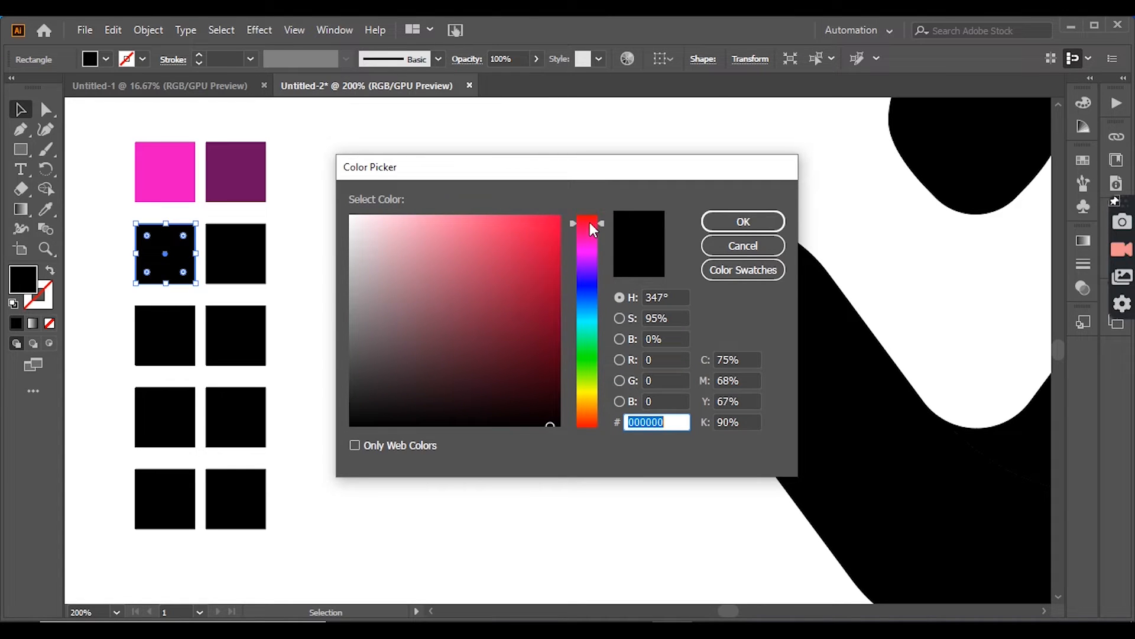
{"action": "left_click", "coordinate": [583, 286]}
{"action": "left_click", "coordinate": [491, 223]}
{"action": "left_click", "coordinate": [743, 221]}
Sample the bright blue onto the second square of that row with the Eyedropper and darken it to navy
{"action": "left_click", "coordinate": [258, 260]}
{"action": "key", "text": "backslash"}
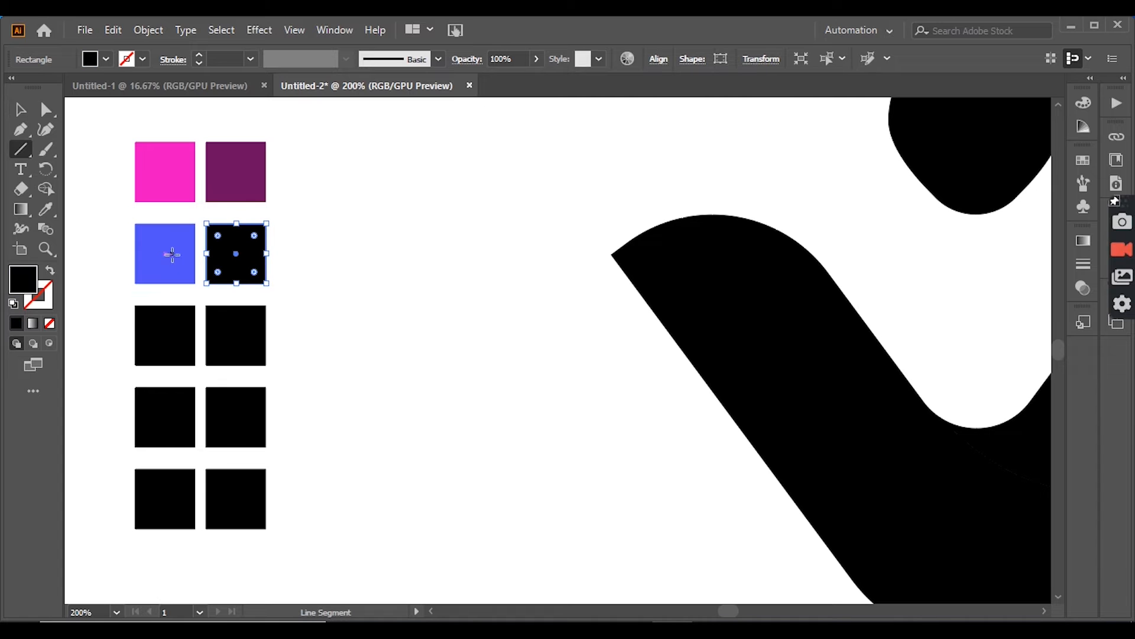
{"action": "left_click", "coordinate": [45, 208]}
{"action": "left_click", "coordinate": [166, 255]}
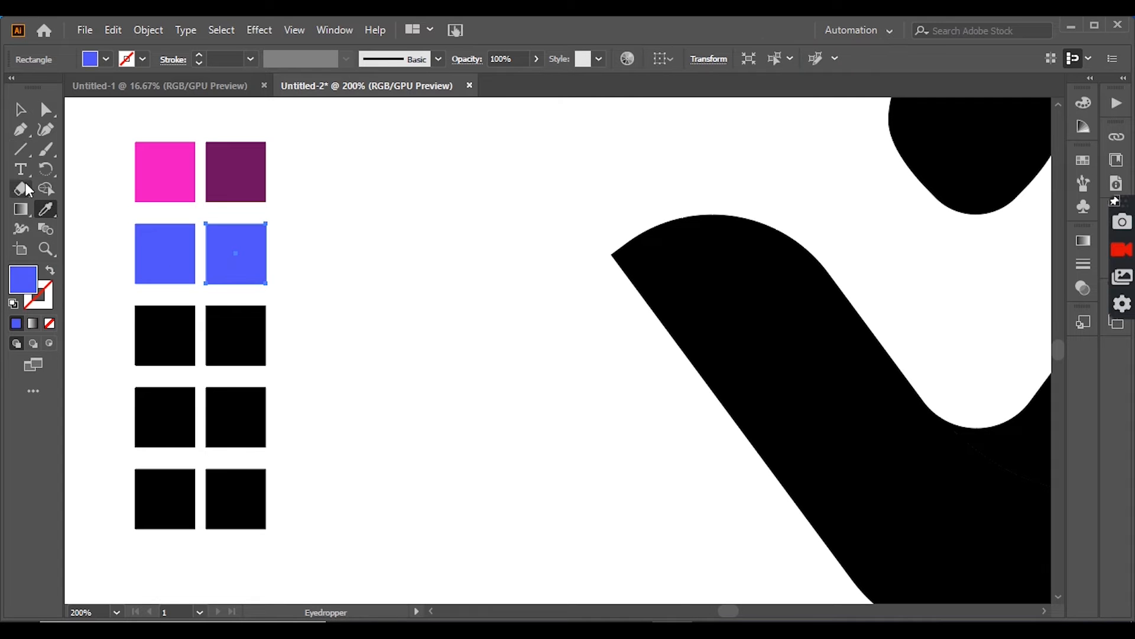
{"action": "double_click", "coordinate": [27, 287]}
{"action": "left_click", "coordinate": [540, 325]}
{"action": "left_click", "coordinate": [743, 223]}
{"action": "key", "text": "v"}
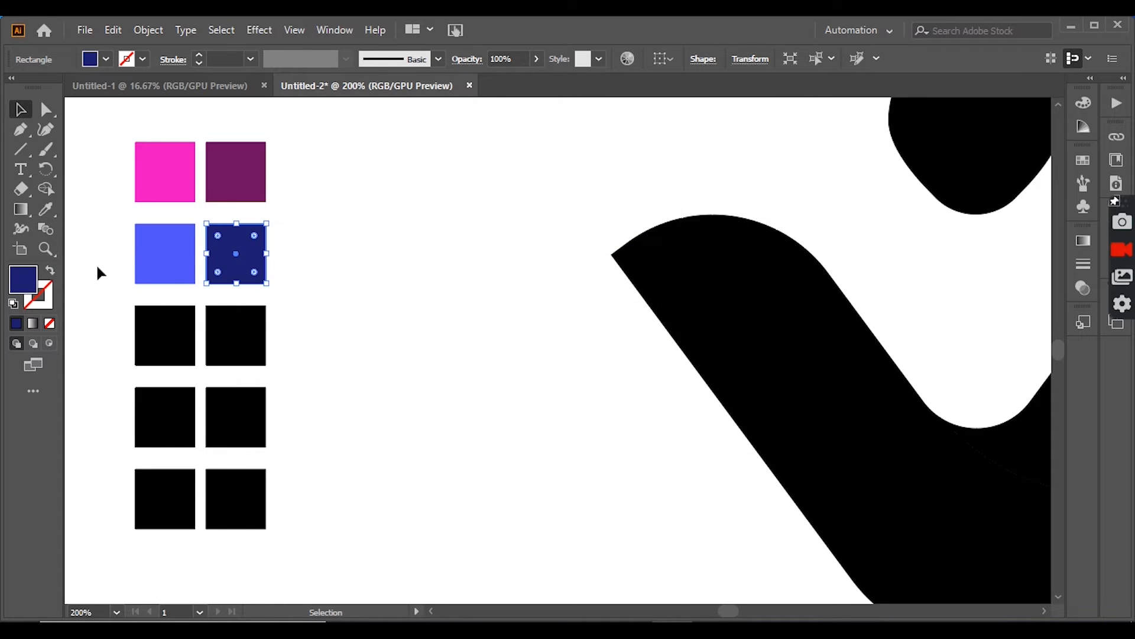
Fill the first square of the palette's third row with golden yellow #f7d50b
{"action": "left_click", "coordinate": [166, 335]}
{"action": "double_click", "coordinate": [24, 281]}
{"action": "left_click", "coordinate": [591, 231]}
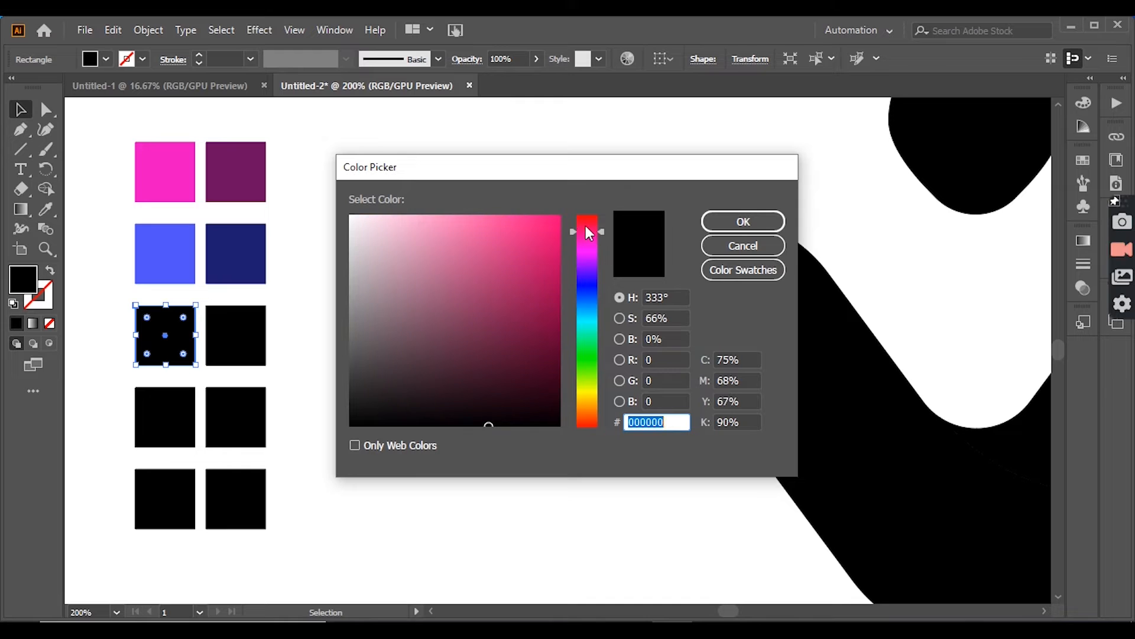
{"action": "left_click", "coordinate": [588, 402]}
{"action": "left_click", "coordinate": [593, 393]}
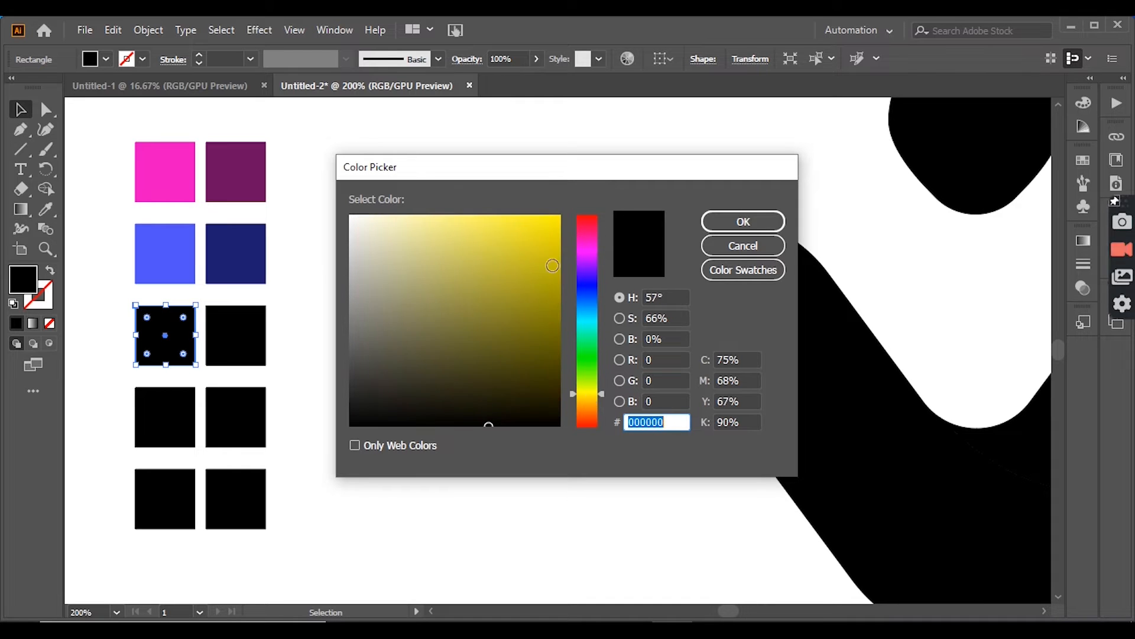
{"action": "left_click", "coordinate": [554, 246]}
{"action": "left_click", "coordinate": [554, 219]}
{"action": "left_click", "coordinate": [744, 221]}
Sample the golden yellow onto the third row's second square with the Eyedropper and darken it to dark gold
{"action": "left_click", "coordinate": [242, 343]}
{"action": "key", "text": "i"}
{"action": "left_click", "coordinate": [171, 351]}
{"action": "double_click", "coordinate": [23, 279]}
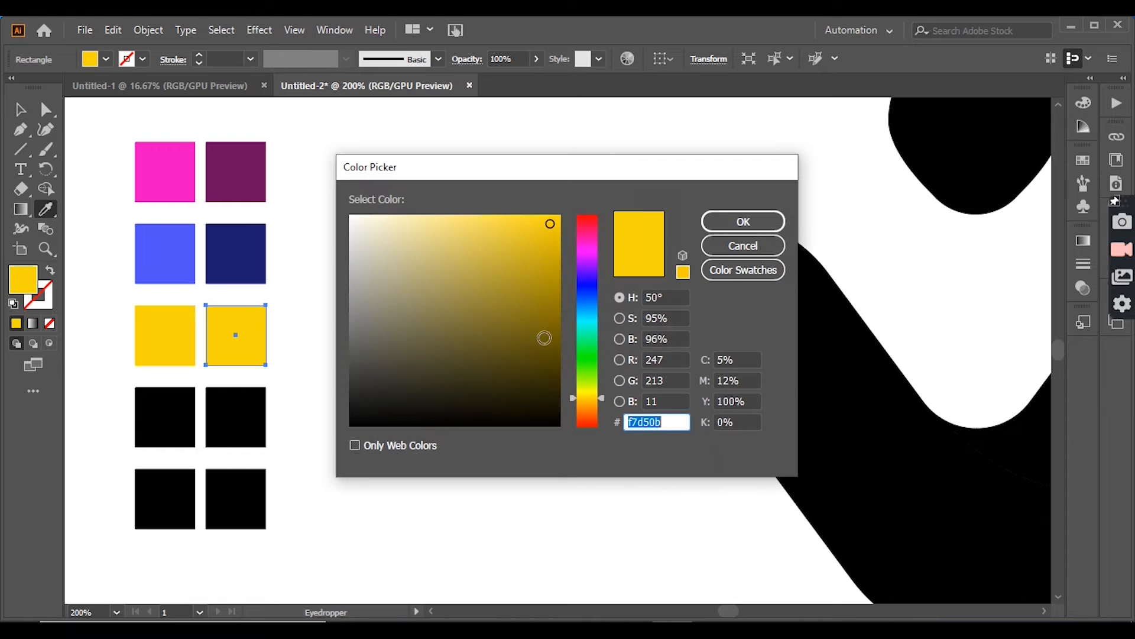
{"action": "left_click", "coordinate": [545, 282]}
{"action": "left_click", "coordinate": [733, 222]}
{"action": "left_click", "coordinate": [20, 110]}
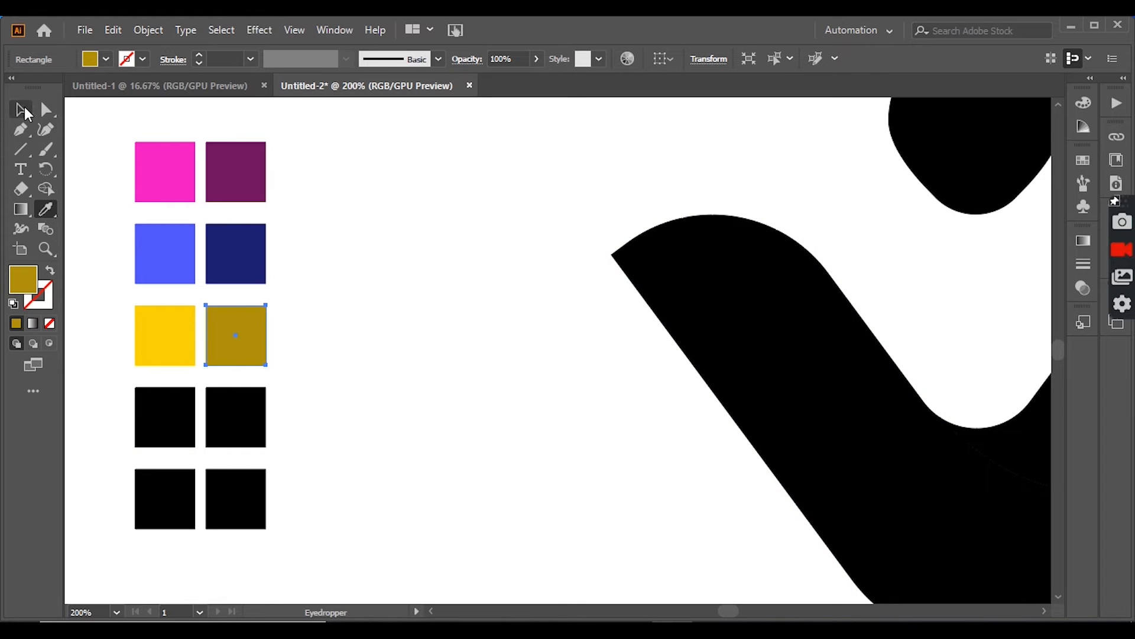
Fill the first square of the palette's fourth row with a lime green
{"action": "left_click", "coordinate": [165, 420]}
{"action": "double_click", "coordinate": [24, 279]}
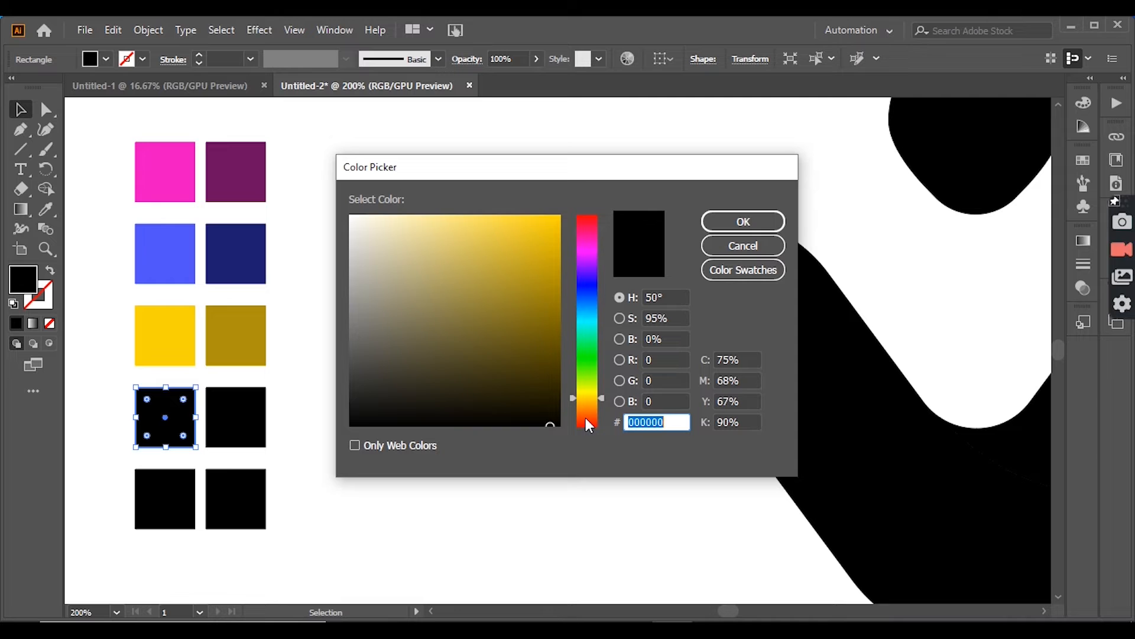
{"action": "left_click", "coordinate": [591, 379]}
{"action": "left_click", "coordinate": [549, 227]}
{"action": "left_click", "coordinate": [551, 244]}
{"action": "left_click", "coordinate": [744, 221]}
Sample the lime green onto the fourth row's second square with the Eyedropper and darken it to olive green #779311
{"action": "left_click", "coordinate": [230, 413]}
{"action": "key", "text": "i"}
{"action": "left_click", "coordinate": [160, 402]}
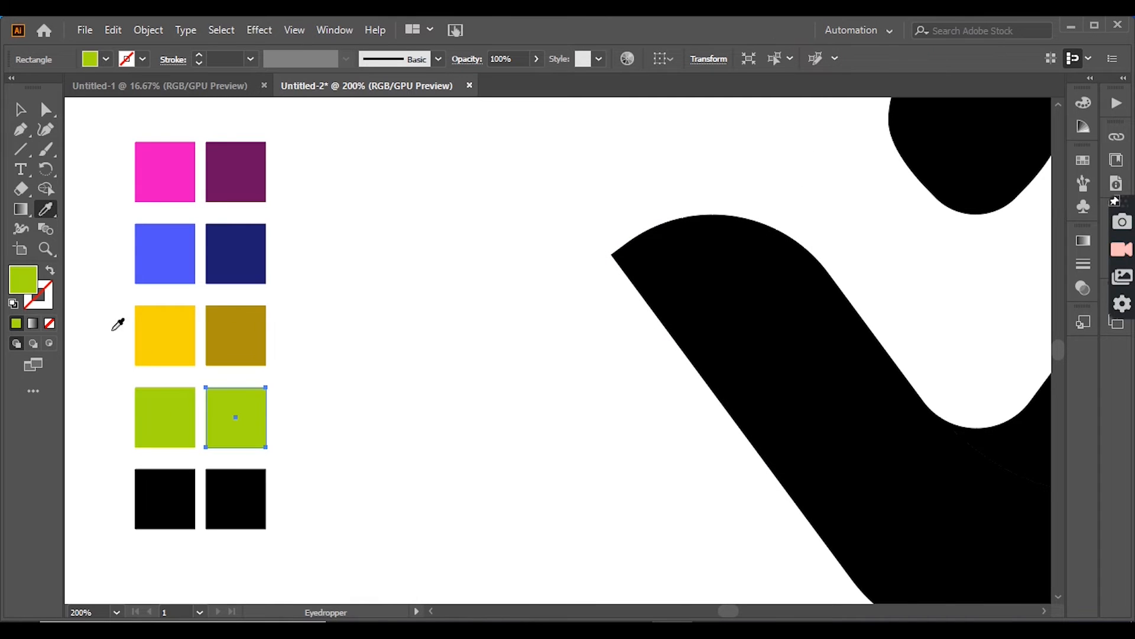
{"action": "double_click", "coordinate": [23, 278]}
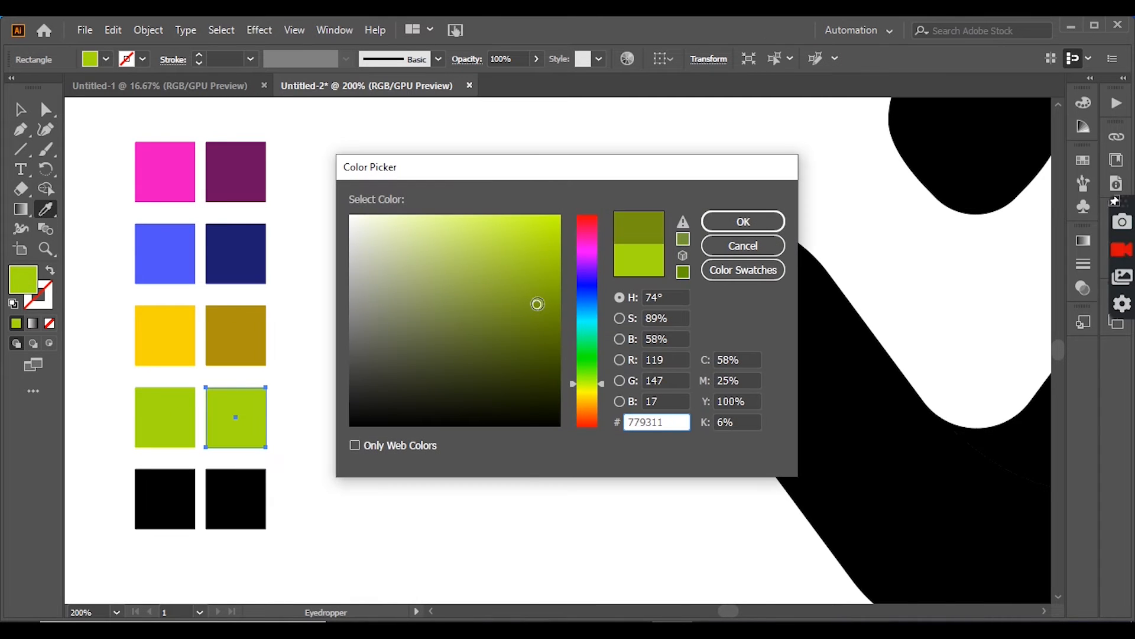
{"action": "left_click", "coordinate": [538, 303]}
{"action": "left_click", "coordinate": [743, 222]}
{"action": "left_click", "coordinate": [21, 110]}
{"action": "left_click", "coordinate": [180, 459]}
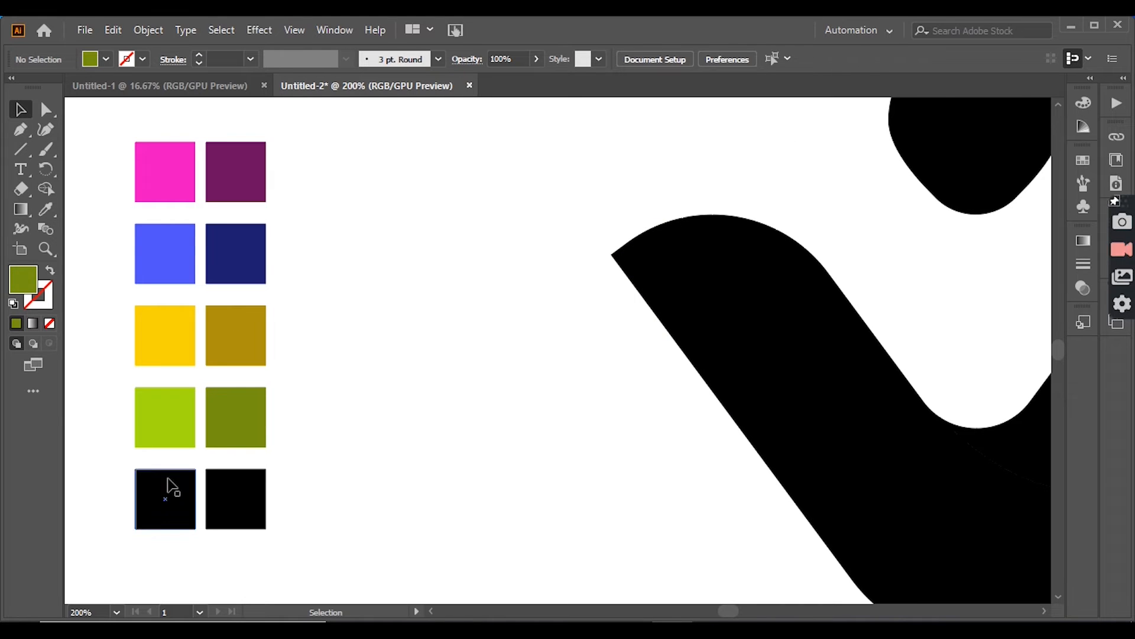
Fill the first square of the palette's last row with orange-red #f9340d
{"action": "left_click", "coordinate": [181, 470]}
{"action": "double_click", "coordinate": [23, 278]}
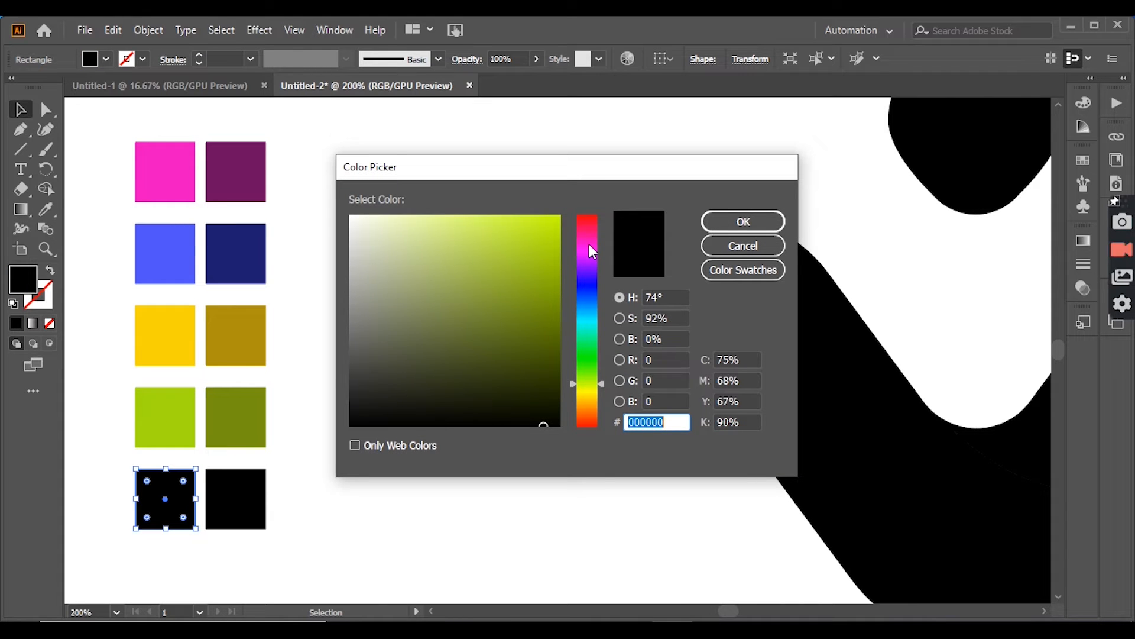
{"action": "left_click", "coordinate": [588, 222]}
{"action": "left_click", "coordinate": [539, 225]}
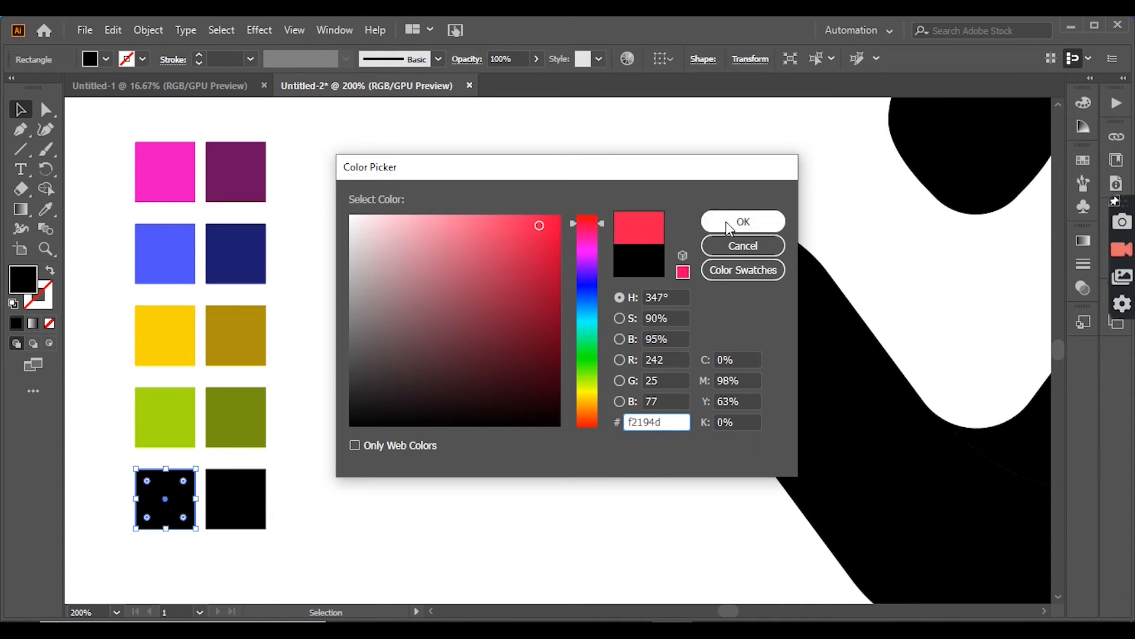
{"action": "left_click", "coordinate": [588, 421]}
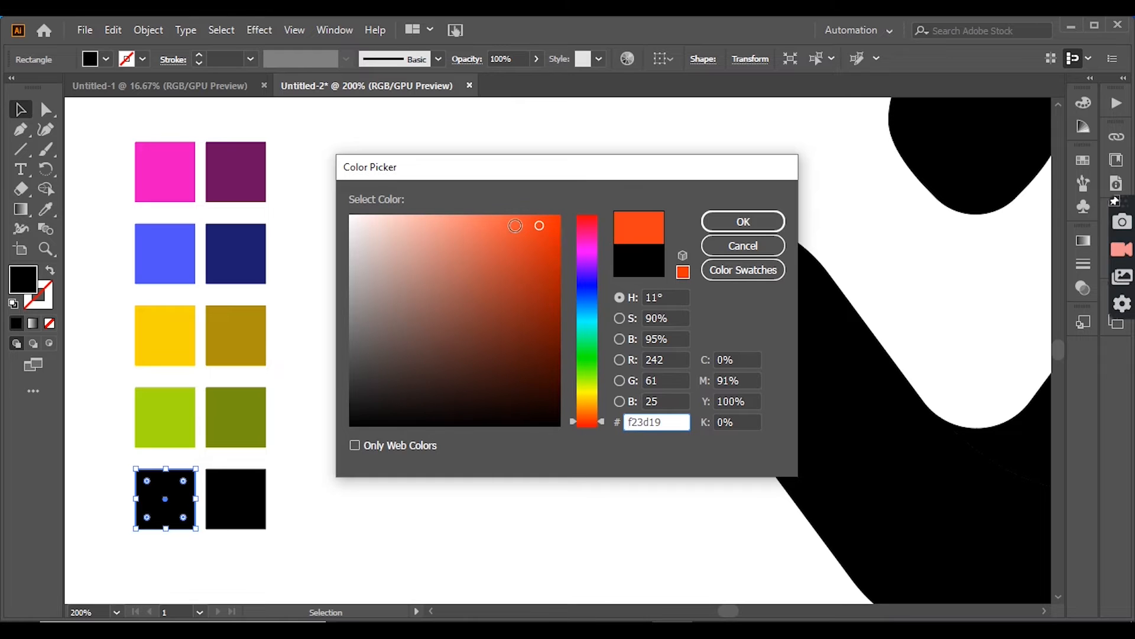
{"action": "left_click", "coordinate": [516, 225]}
{"action": "left_click_drag", "start_coordinate": [547, 226], "coordinate": [542, 221]}
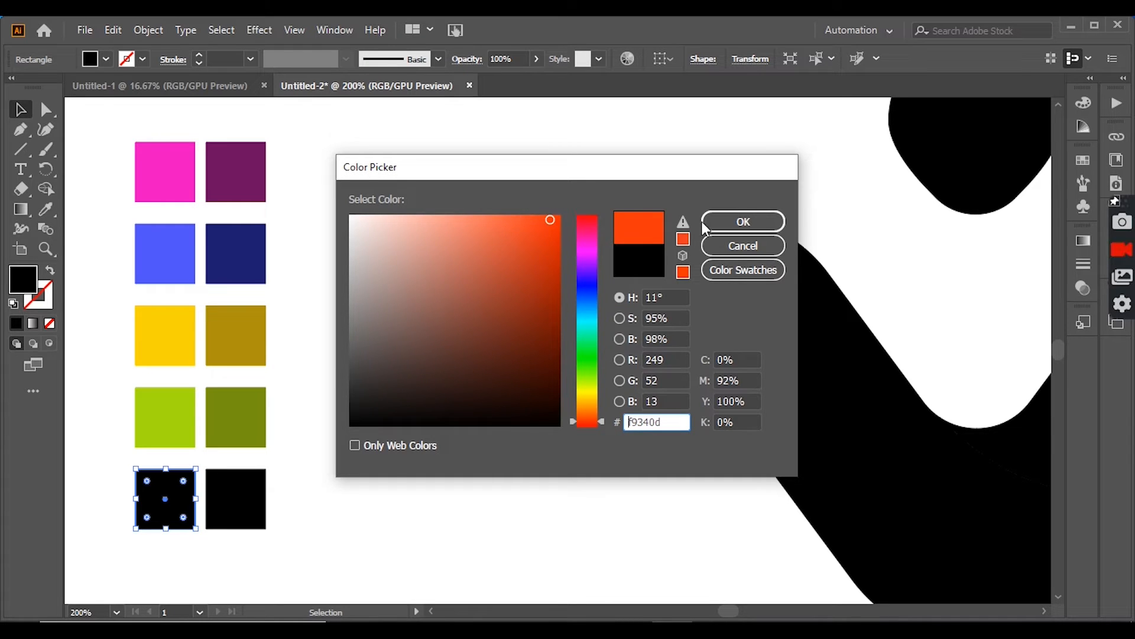
{"action": "left_click", "coordinate": [744, 221]}
Sample the orange-red onto the last row's second square with the Eyedropper and darken it to reddish brown
{"action": "left_click", "coordinate": [243, 474]}
{"action": "left_click", "coordinate": [46, 209]}
{"action": "left_click", "coordinate": [178, 481]}
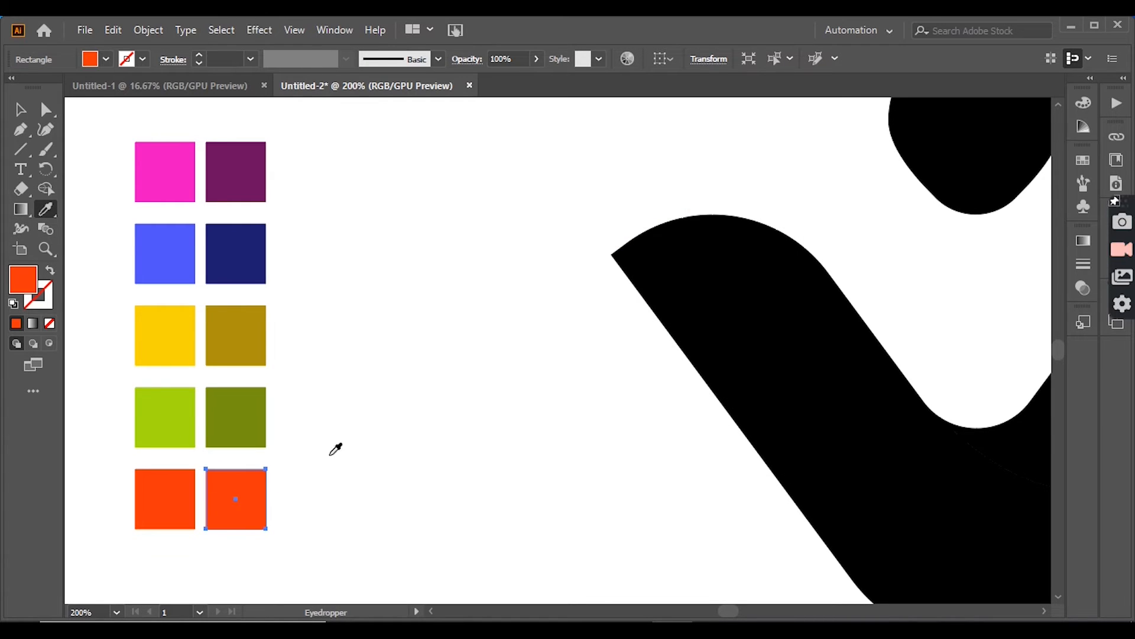
{"action": "double_click", "coordinate": [23, 281]}
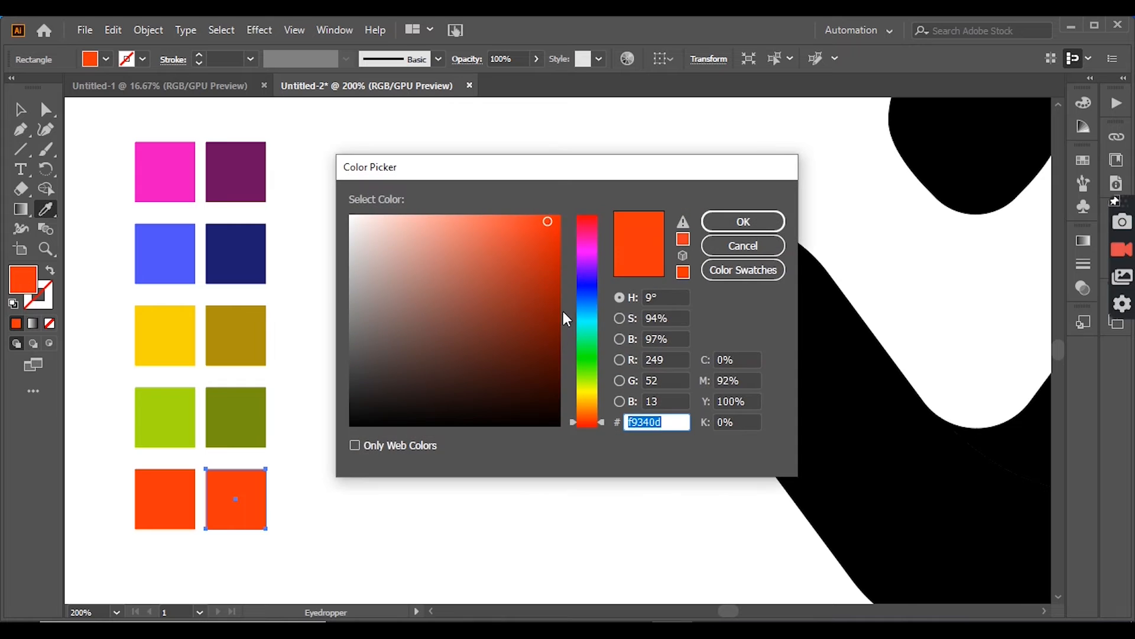
{"action": "left_click", "coordinate": [539, 333]}
{"action": "left_click", "coordinate": [744, 221]}
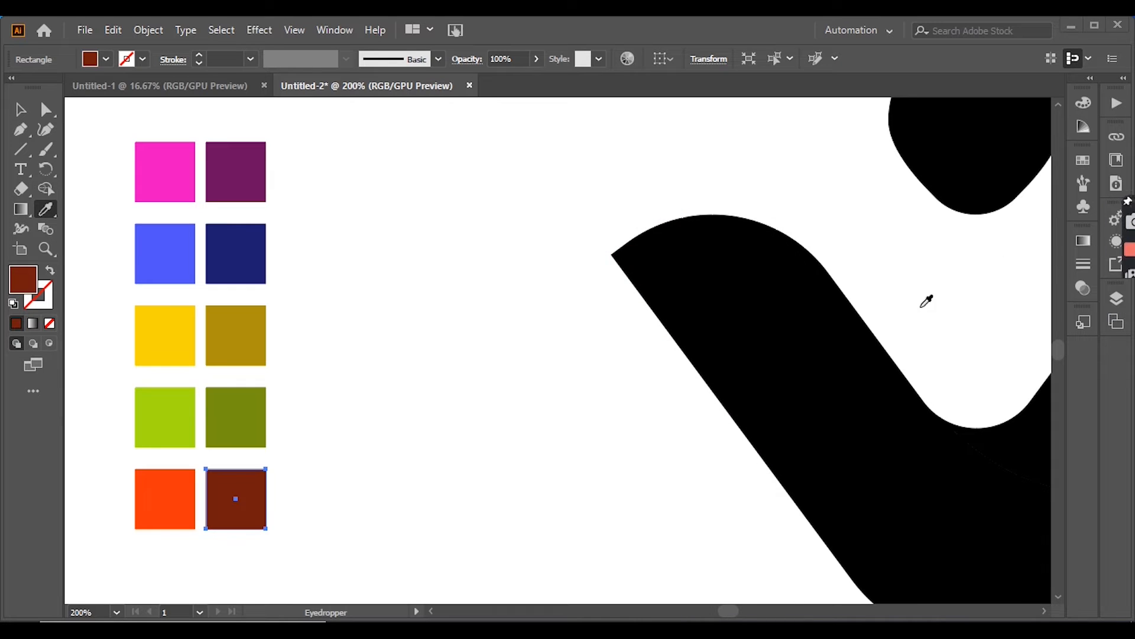
{"action": "left_click", "coordinate": [21, 115]}
{"action": "left_click", "coordinate": [395, 384]}
Fill the V's left arm and base with the palette's bright magenta using the Eyedropper
{"action": "scroll", "coordinate": [394, 393], "scroll_direction": "down", "scroll_amount": 2}
{"action": "scroll", "coordinate": [406, 429], "scroll_direction": "up", "scroll_amount": 1}
{"action": "scroll", "coordinate": [406, 431], "scroll_direction": "right", "scroll_amount": 2}
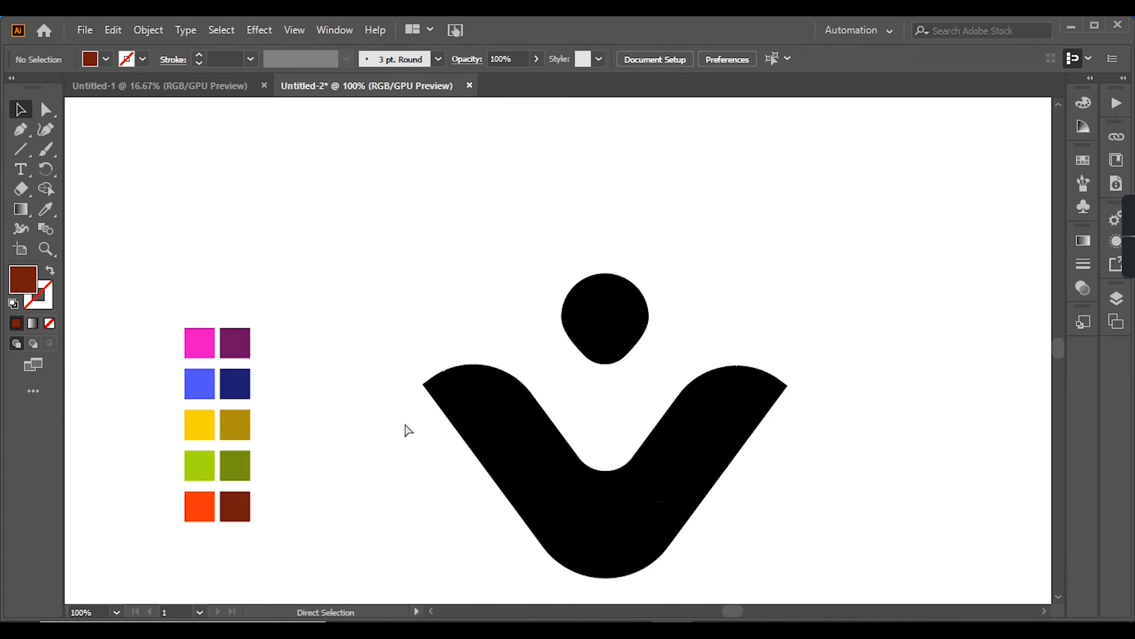
{"action": "scroll", "coordinate": [406, 432], "scroll_direction": "down", "scroll_amount": 1}
{"action": "left_click", "coordinate": [442, 411]}
{"action": "right_click", "coordinate": [440, 406]}
{"action": "left_click", "coordinate": [532, 257]}
{"action": "left_click", "coordinate": [556, 340]}
{"action": "left_click", "coordinate": [458, 388]}
{"action": "left_click", "coordinate": [47, 210]}
{"action": "left_click", "coordinate": [130, 273]}
{"action": "key", "text": "v"}
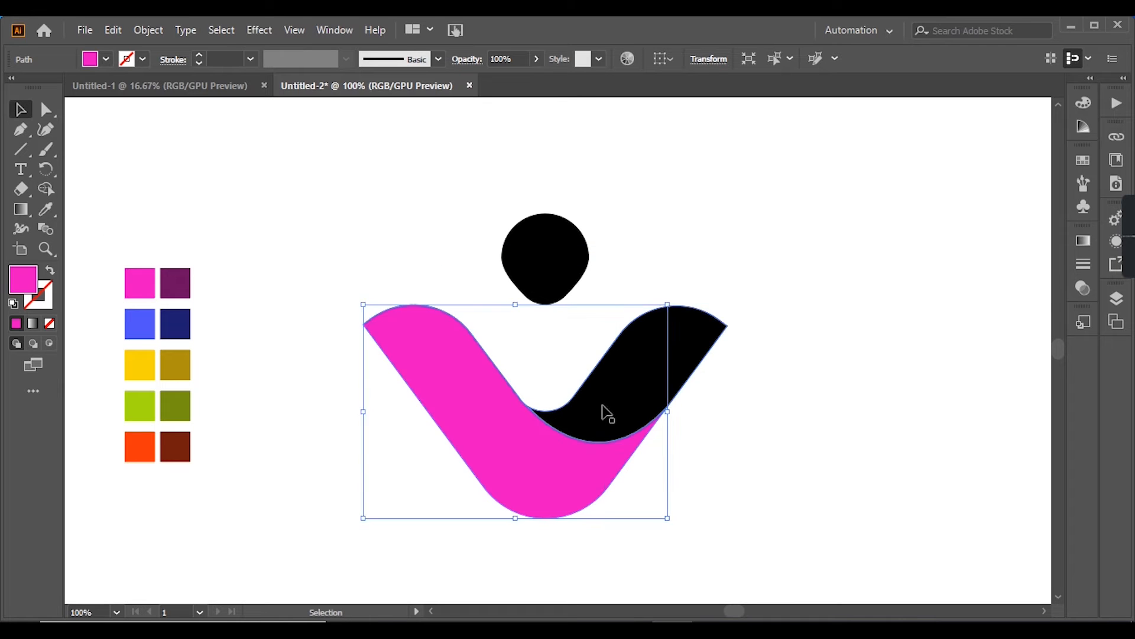
Fill the V's right arm with the palette's bright magenta using the Eyedropper
{"action": "left_click", "coordinate": [579, 411]}
{"action": "left_click", "coordinate": [47, 210]}
{"action": "left_click", "coordinate": [139, 281]}
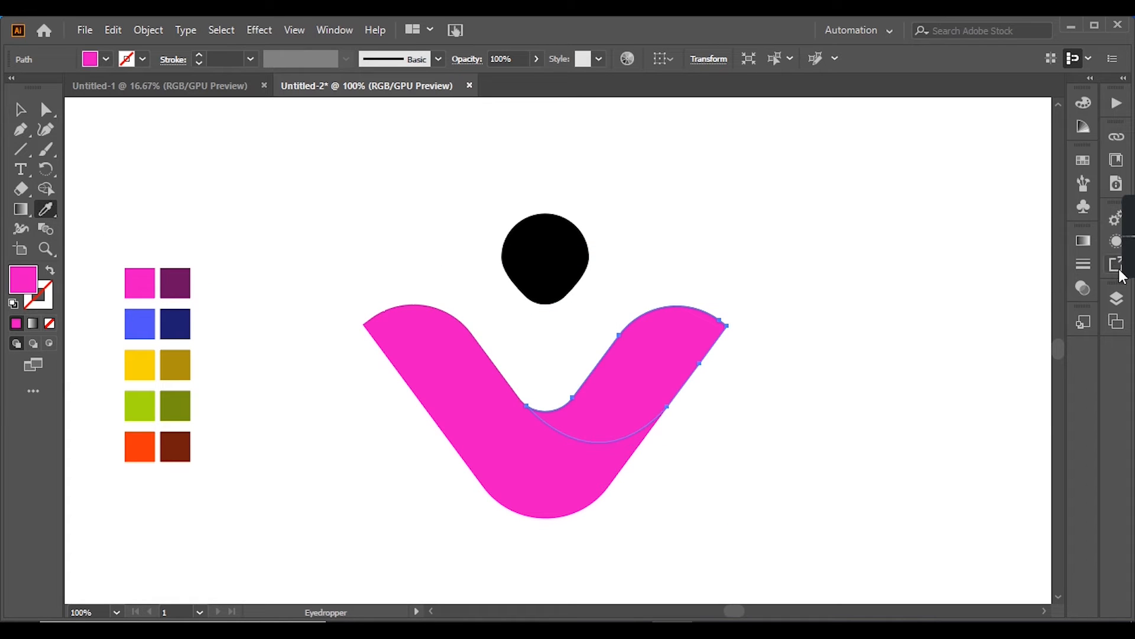
Apply a linear gradient fill to the V's right arm
{"action": "left_click", "coordinate": [1083, 241]}
{"action": "left_click", "coordinate": [915, 361]}
{"action": "left_click", "coordinate": [888, 388]}
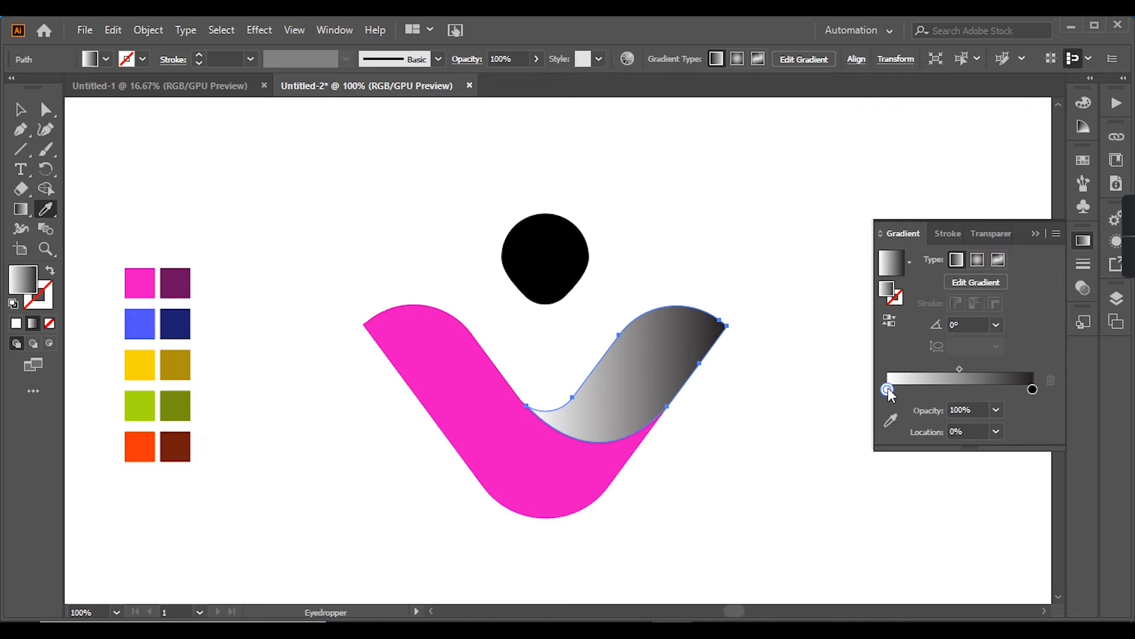
{"action": "left_click", "coordinate": [140, 284]}
{"action": "left_click", "coordinate": [912, 358]}
Set both color stops of the right arm's gradient to the bright magenta sampled from the palette
{"action": "left_click", "coordinate": [888, 388]}
{"action": "left_click", "coordinate": [891, 417]}
{"action": "left_click", "coordinate": [143, 285]}
{"action": "left_click", "coordinate": [1032, 370]}
{"action": "left_click", "coordinate": [145, 283]}
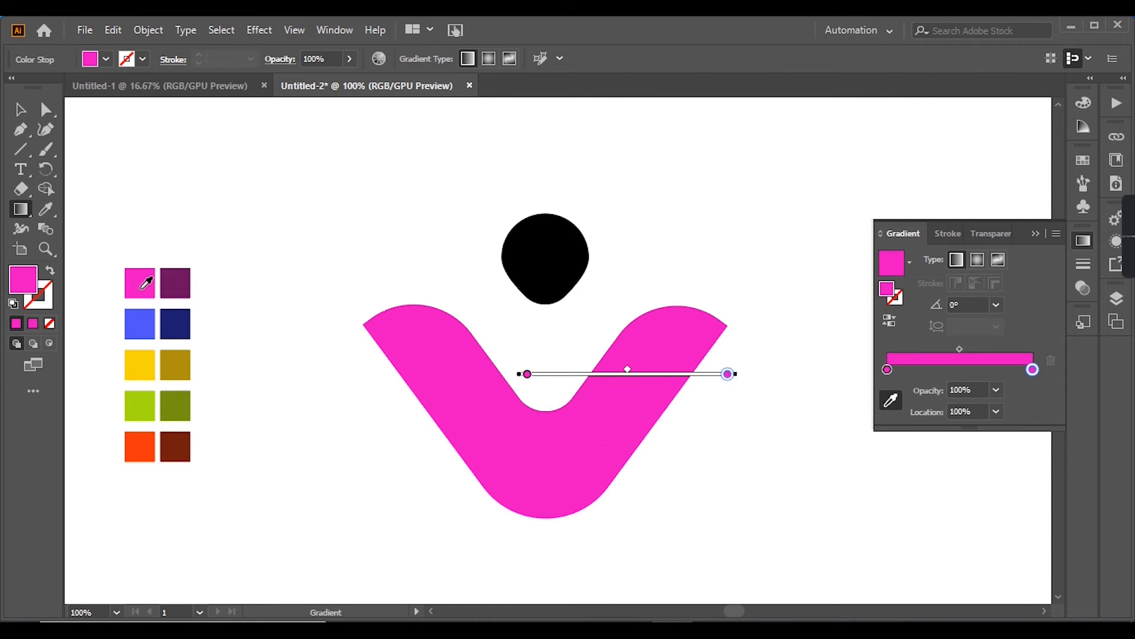
Set the right arm's gradient end stop to the palette's dark purple and redraw the gradient steeply downward at about -105.4°
{"action": "left_click", "coordinate": [184, 283]}
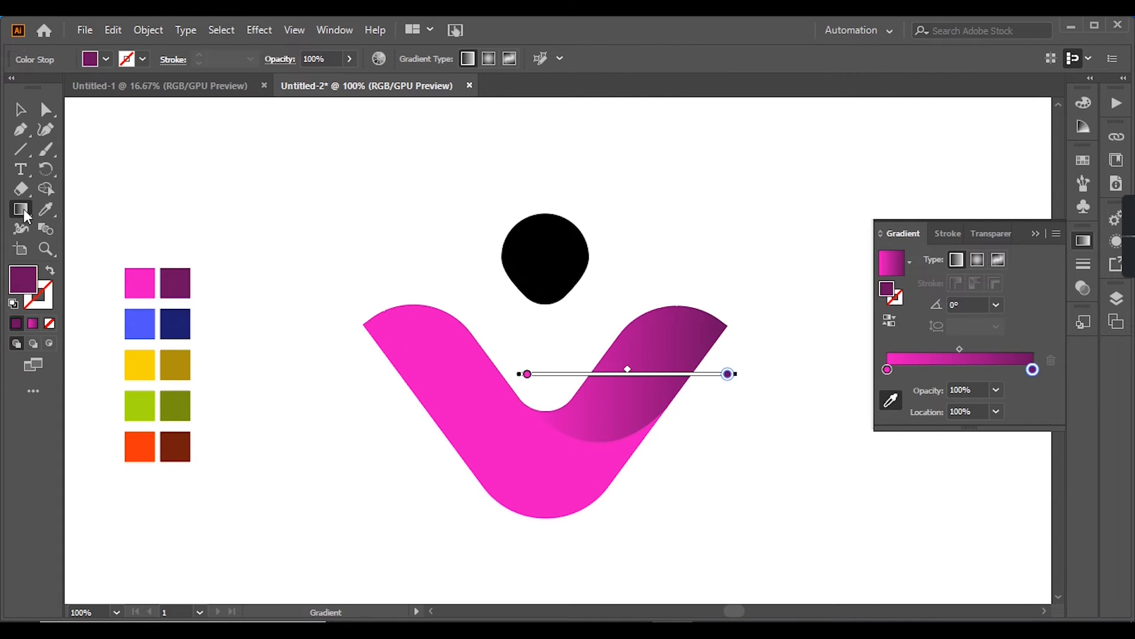
{"action": "left_click_drag", "start_coordinate": [670, 251], "coordinate": [540, 603]}
{"action": "scroll", "coordinate": [710, 136], "scroll_direction": "down", "scroll_amount": 3}
{"action": "left_click_drag", "start_coordinate": [710, 127], "coordinate": [631, 591]}
{"action": "key", "text": "ctrl+minus"}
{"action": "left_click_drag", "start_coordinate": [578, 134], "coordinate": [444, 593]}
{"action": "scroll", "coordinate": [459, 288], "scroll_direction": "up", "scroll_amount": 5}
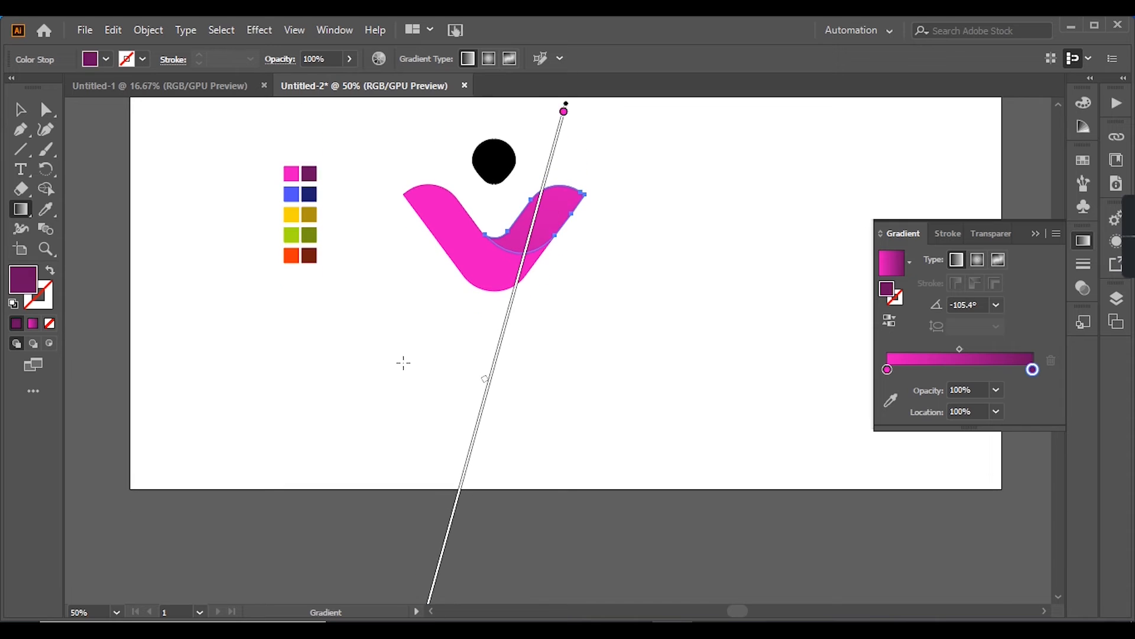
Fill the figure's head with the palette's bright magenta using the Eyedropper
{"action": "key", "text": "v"}
{"action": "scroll", "coordinate": [502, 330], "scroll_direction": "up", "scroll_amount": 2}
{"action": "left_click", "coordinate": [500, 328]}
{"action": "scroll", "coordinate": [319, 314], "scroll_direction": "left", "scroll_amount": 2}
{"action": "left_click", "coordinate": [45, 210]}
{"action": "left_click", "coordinate": [162, 333]}
Group the two parts of the V-shaped body, leaving out the head
{"action": "left_click", "coordinate": [22, 111]}
{"action": "scroll", "coordinate": [463, 331], "scroll_direction": "down", "scroll_amount": 2}
{"action": "left_click_drag", "start_coordinate": [408, 290], "coordinate": [626, 449]}
{"action": "left_click_drag", "start_coordinate": [408, 378], "coordinate": [580, 449]}
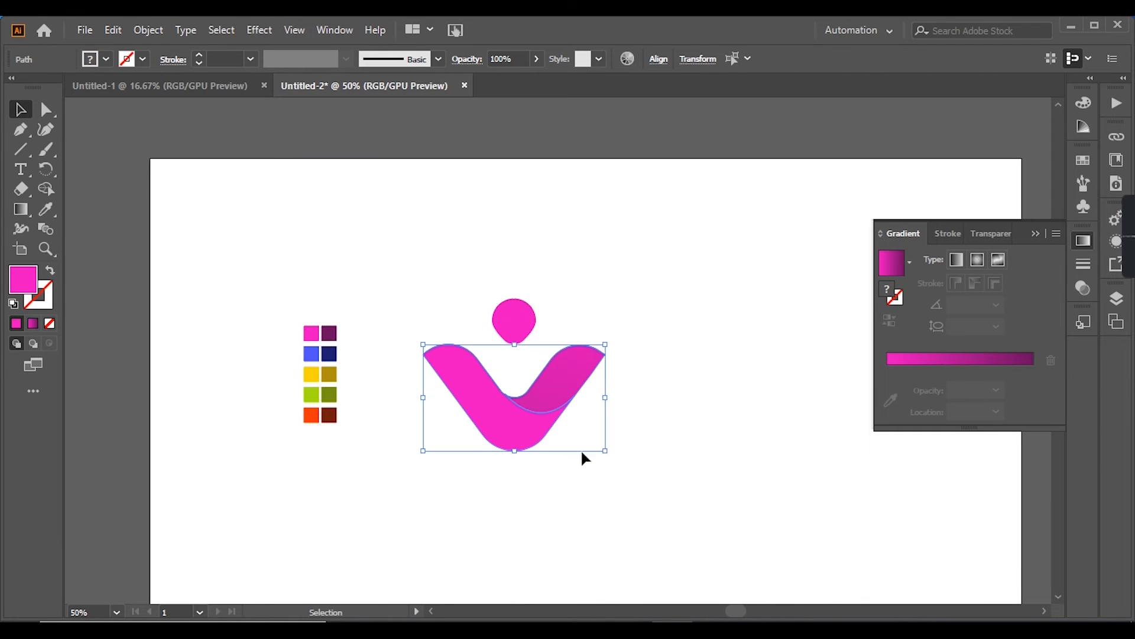
{"action": "key", "text": "ctrl+g"}
Nudge the head slightly down toward the V and group head and body into one scaled-down figure
{"action": "left_click", "coordinate": [523, 326]}
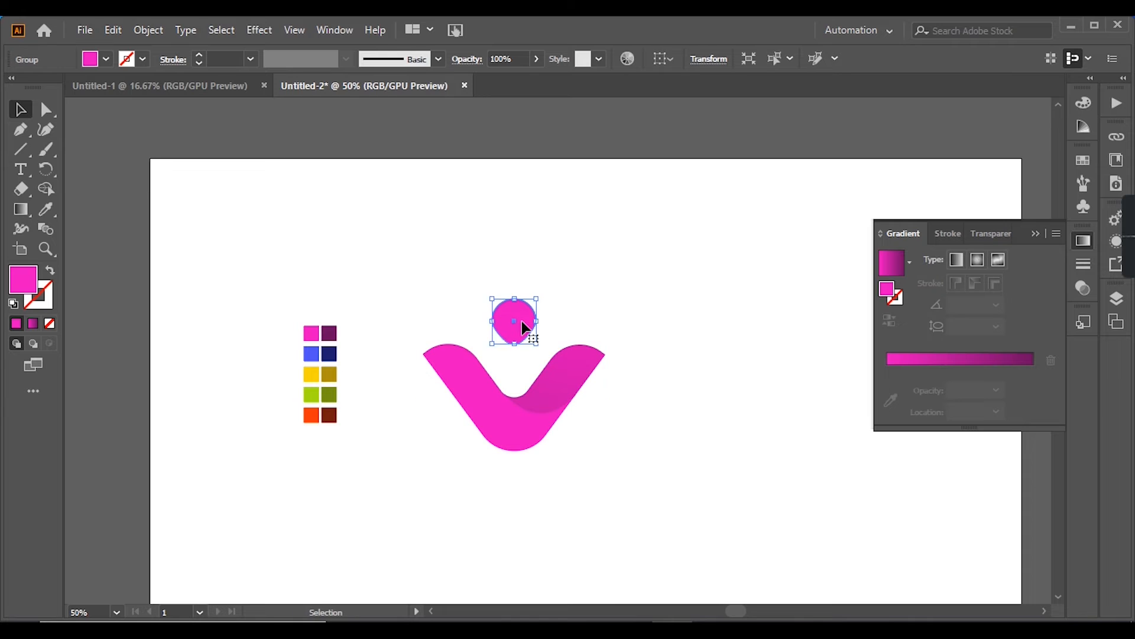
{"action": "left_click", "coordinate": [583, 418]}
{"action": "left_click", "coordinate": [532, 324]}
{"action": "scroll", "coordinate": [535, 330], "scroll_direction": "up", "scroll_amount": 1}
{"action": "left_click_drag", "start_coordinate": [531, 349], "coordinate": [532, 355]}
{"action": "key", "text": "ctrl+shift+a"}
{"action": "key", "text": "ctrl+a"}
{"action": "key", "text": "ctrl+g"}
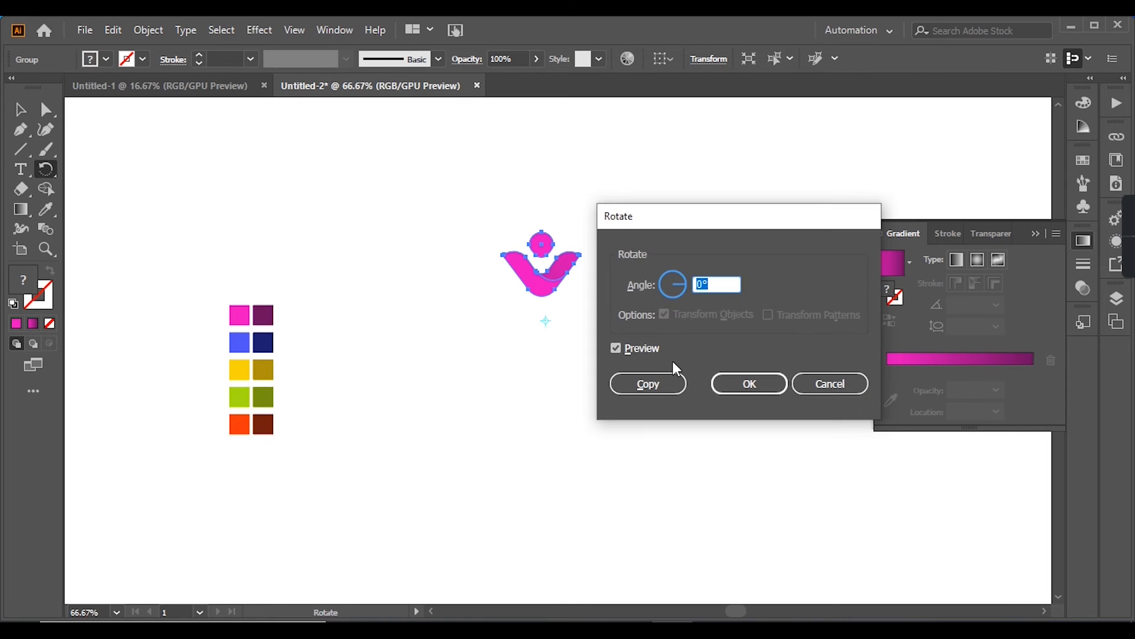
Rotate a copy of the figure by 360/5 degrees about a point below it and repeat the copy to complete a ring of five
{"action": "type", "text": "360/5"}
{"action": "left_click", "coordinate": [638, 385]}
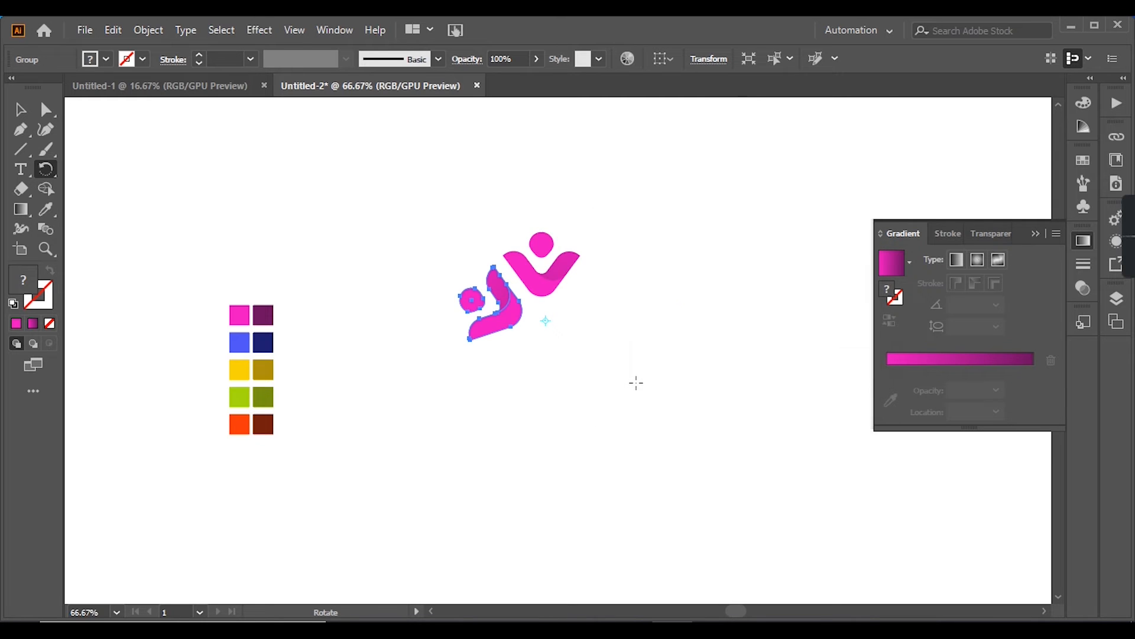
{"action": "key", "text": "ctrl+d"}
{"action": "key", "text": "ctrl+d"}
{"action": "key", "text": "ctrl+d"}
{"action": "left_click", "coordinate": [17, 110]}
{"action": "key", "text": "ctrl+shift+a"}
{"action": "left_click", "coordinate": [519, 267]}
{"action": "left_click_drag", "start_coordinate": [441, 264], "coordinate": [590, 400]}
{"action": "key", "text": "ctrl+equal"}
{"action": "double_click", "coordinate": [504, 360]}
{"action": "left_click", "coordinate": [504, 360]}
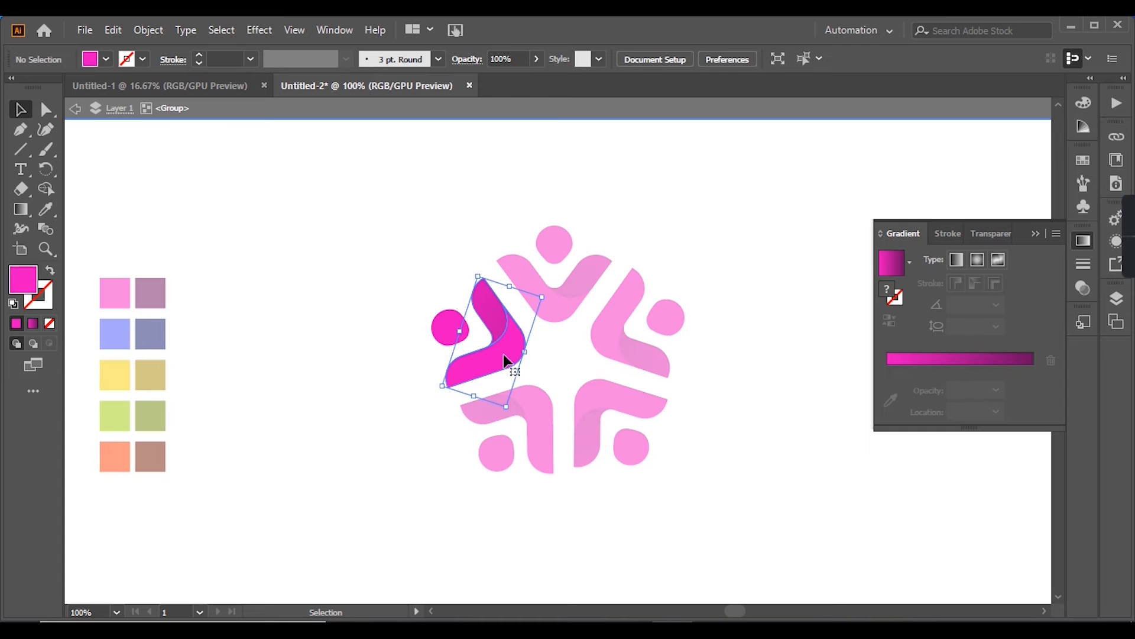
{"action": "left_click", "coordinate": [918, 361]}
{"action": "key", "text": "ctrl+z"}
{"action": "key", "text": "Escape"}
Ungroup the upper-left figure and its V-shaped body into separate parts, and select its shaded upper arm
{"action": "left_click", "coordinate": [401, 359]}
{"action": "left_click", "coordinate": [507, 362]}
{"action": "right_click", "coordinate": [507, 363]}
{"action": "left_click", "coordinate": [664, 205]}
{"action": "left_click", "coordinate": [515, 343]}
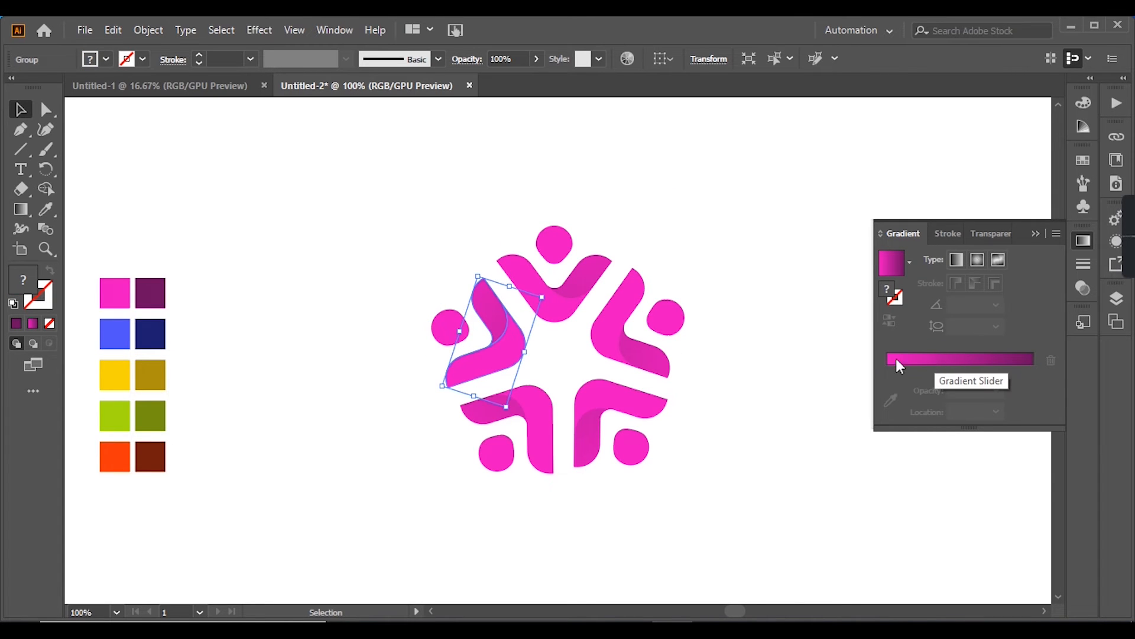
{"action": "left_click", "coordinate": [762, 346]}
{"action": "left_click", "coordinate": [544, 286]}
{"action": "left_click", "coordinate": [494, 341]}
{"action": "right_click", "coordinate": [488, 314]}
{"action": "left_click", "coordinate": [522, 443]}
{"action": "left_click", "coordinate": [717, 421]}
{"action": "left_click", "coordinate": [494, 313]}
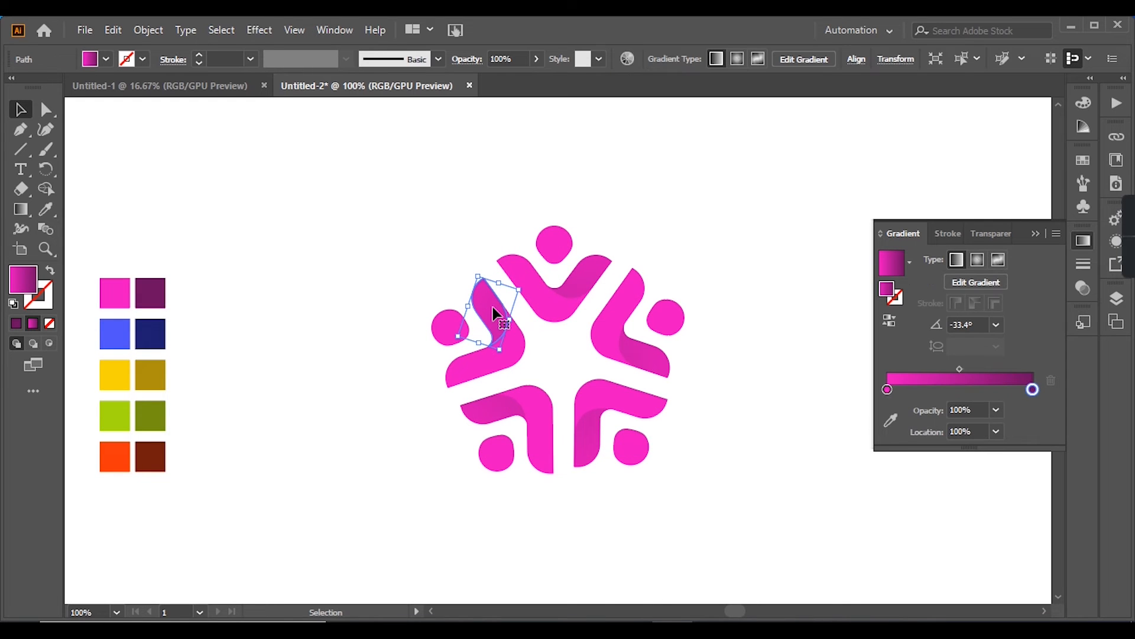
Try recoloring the upper-left figure's shaded arm gradient with the light and dark blue swatches, and undo those color changes
{"action": "left_click", "coordinate": [888, 389]}
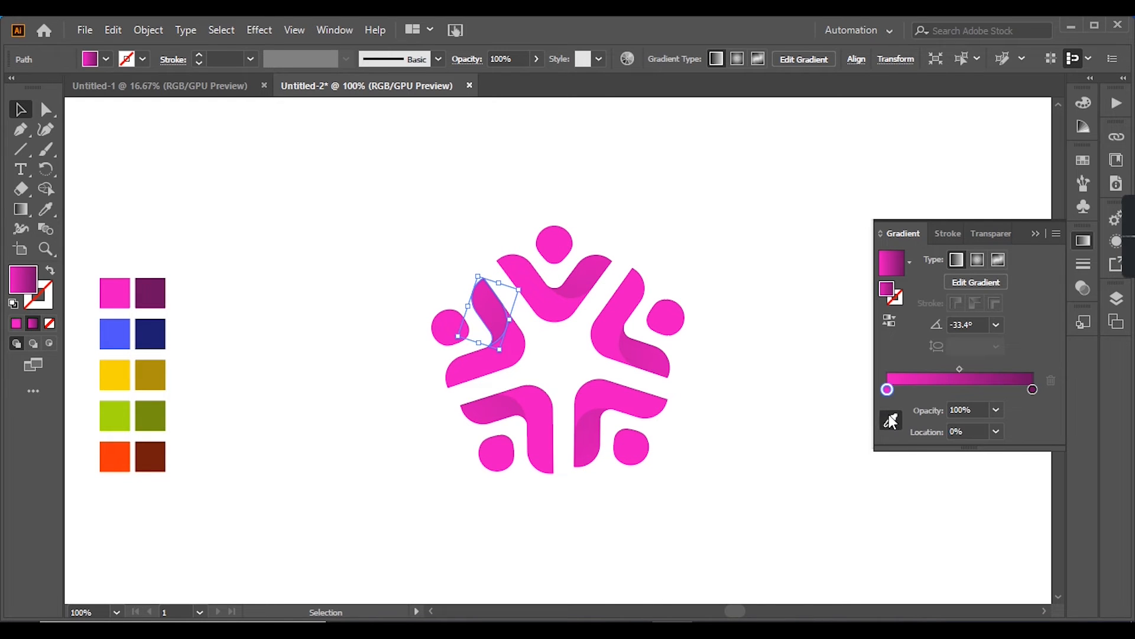
{"action": "left_click", "coordinate": [891, 419]}
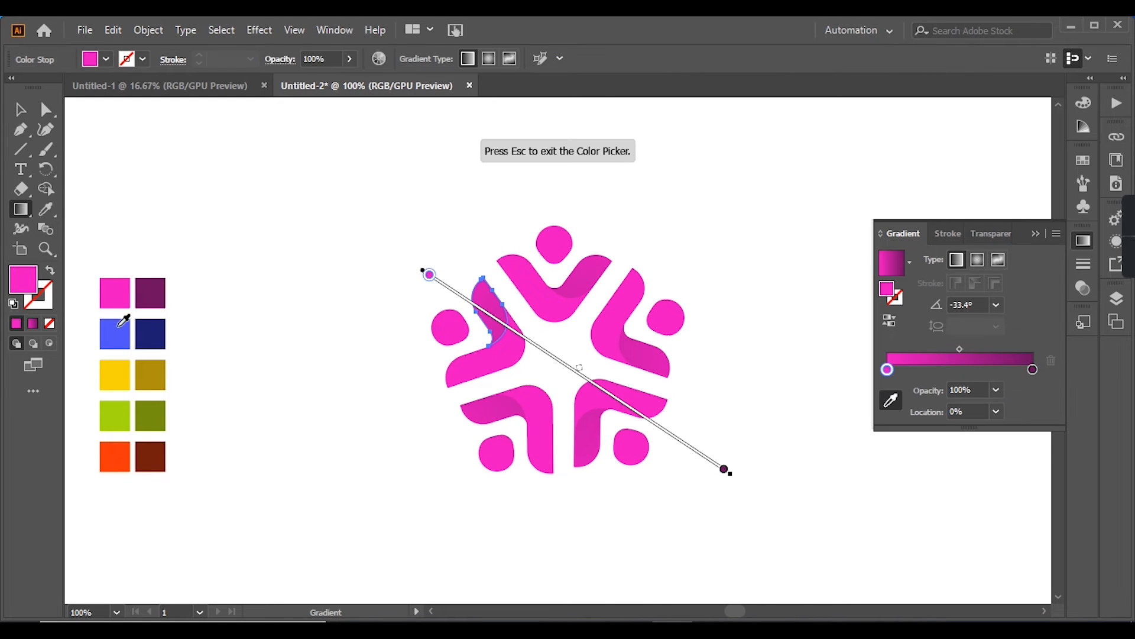
{"action": "double_click", "coordinate": [1033, 369]}
{"action": "left_click", "coordinate": [1033, 370]}
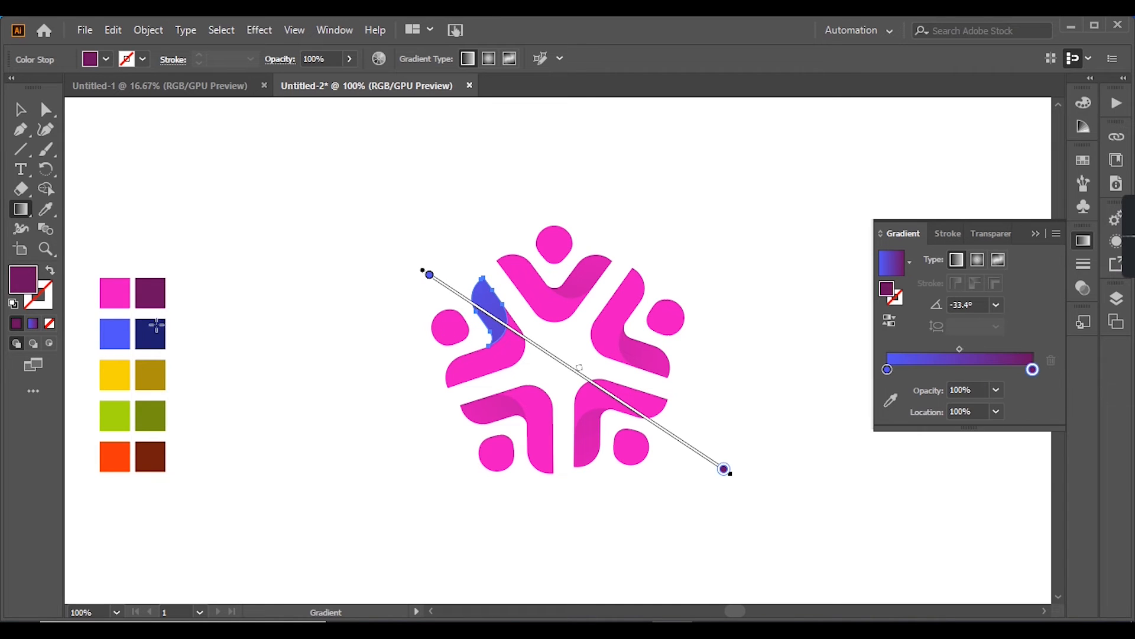
{"action": "left_click", "coordinate": [892, 401]}
{"action": "left_click", "coordinate": [156, 332]}
{"action": "key", "text": "Escape"}
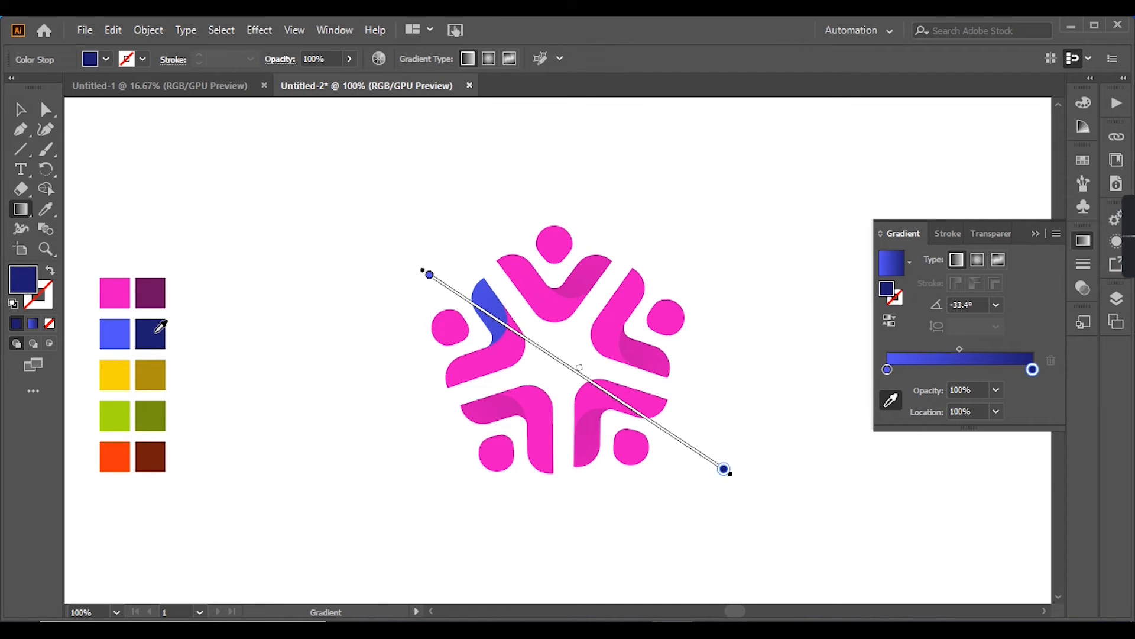
{"action": "key", "text": "ctrl"}
{"action": "key", "text": "ctrl+z"}
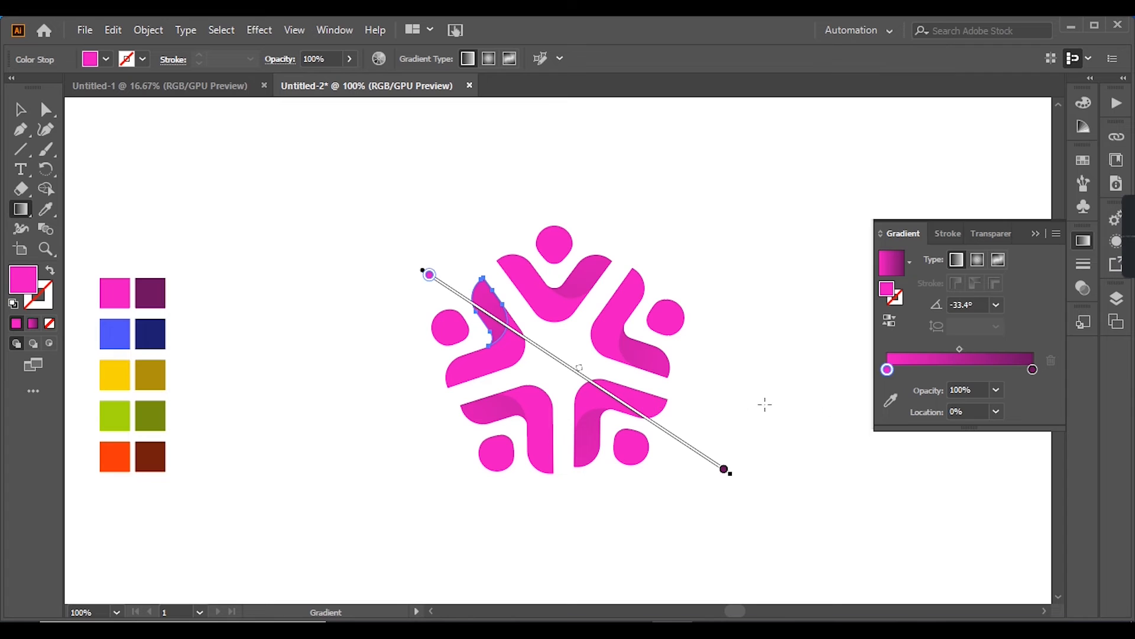
Set the gradient stops of the upper-left figure's shaded arm to the palette's light blue and dark blue
{"action": "left_click", "coordinate": [891, 400]}
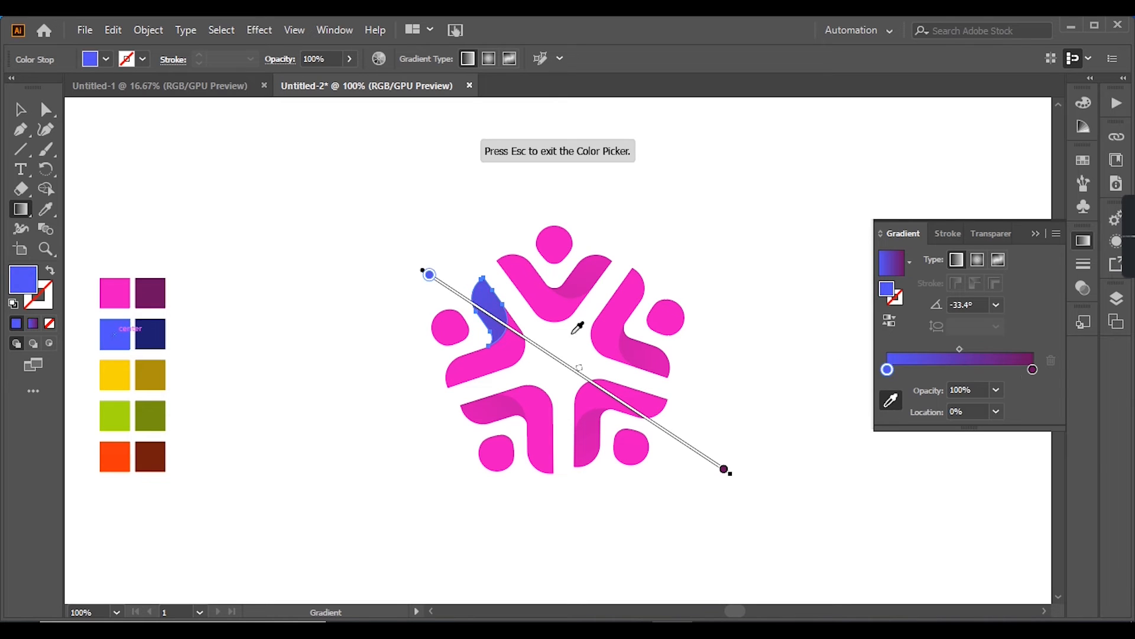
{"action": "left_click", "coordinate": [1033, 369]}
{"action": "left_click", "coordinate": [157, 333]}
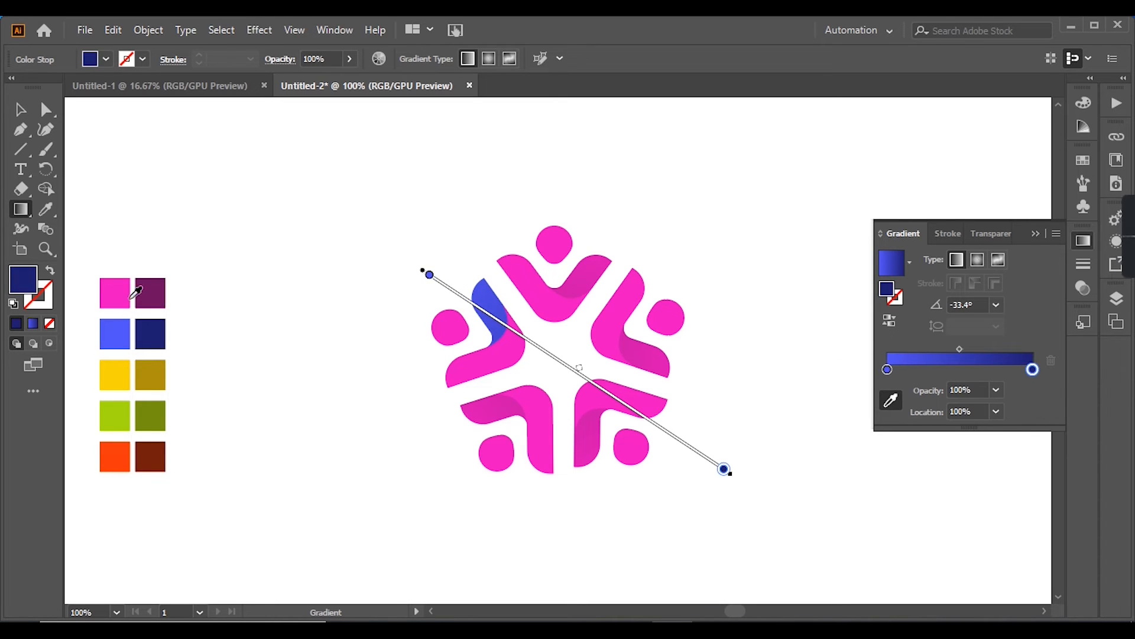
{"action": "left_click", "coordinate": [28, 114]}
{"action": "left_click", "coordinate": [279, 225]}
Fill the upper-left figure's head and remaining body part with the palette's light blue using the Eyedropper
{"action": "left_click", "coordinate": [486, 358]}
{"action": "left_click", "coordinate": [451, 329], "text": "shift"}
{"action": "key", "text": "i"}
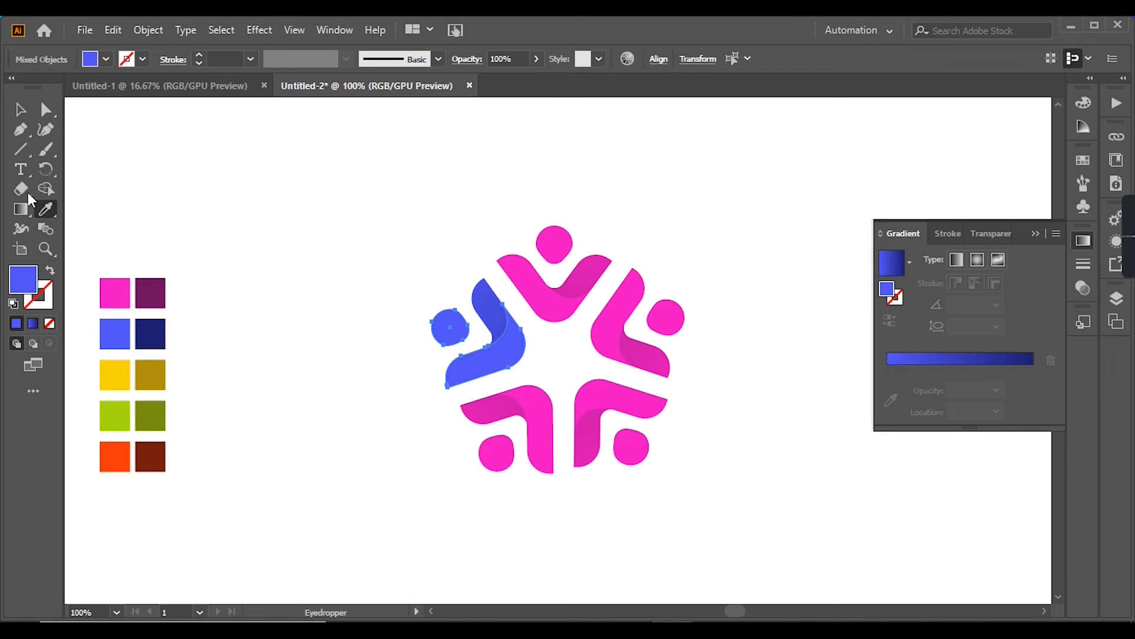
{"action": "key", "text": "v"}
{"action": "left_click", "coordinate": [252, 273]}
Ungroup the lower-left figure and its V-shaped body into separate parts
{"action": "scroll", "coordinate": [366, 474], "scroll_direction": "down", "scroll_amount": 2}
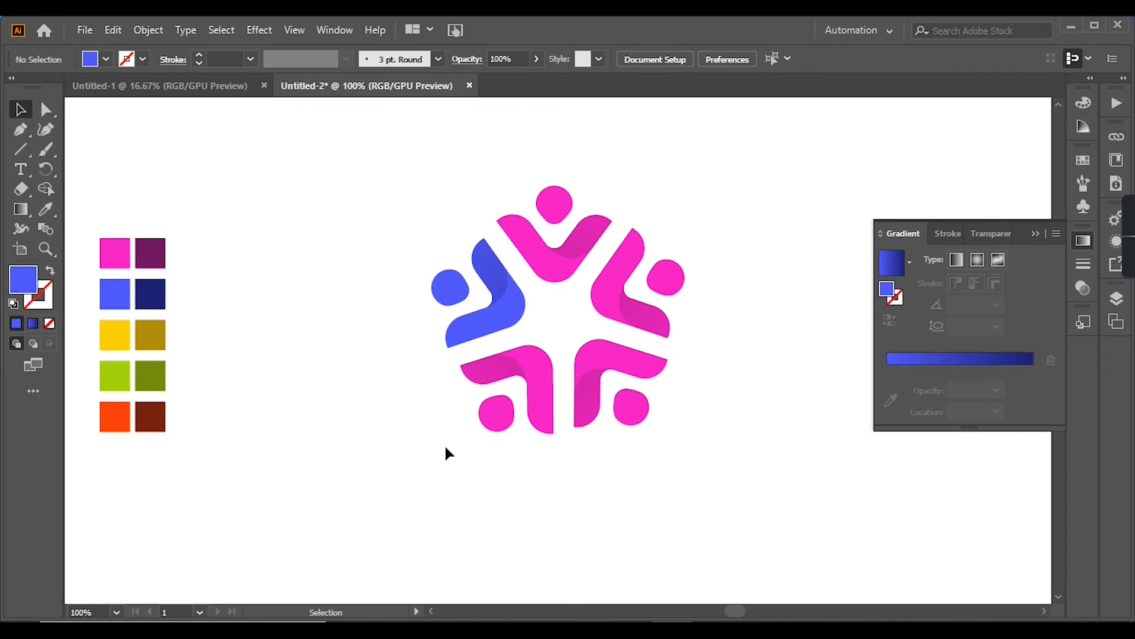
{"action": "right_click", "coordinate": [512, 421]}
{"action": "left_click", "coordinate": [594, 274]}
{"action": "right_click", "coordinate": [540, 389]}
{"action": "left_click", "coordinate": [690, 322]}
Fill the lower-left figure's head and unshaded body part with the palette's bright yellow using the Eyedropper
{"action": "left_click", "coordinate": [540, 375]}
{"action": "left_click", "coordinate": [50, 210]}
{"action": "key", "text": "v"}
{"action": "left_click", "coordinate": [612, 489]}
{"action": "left_click", "coordinate": [549, 396]}
{"action": "left_click", "coordinate": [504, 424], "text": "shift"}
{"action": "left_click", "coordinate": [46, 209]}
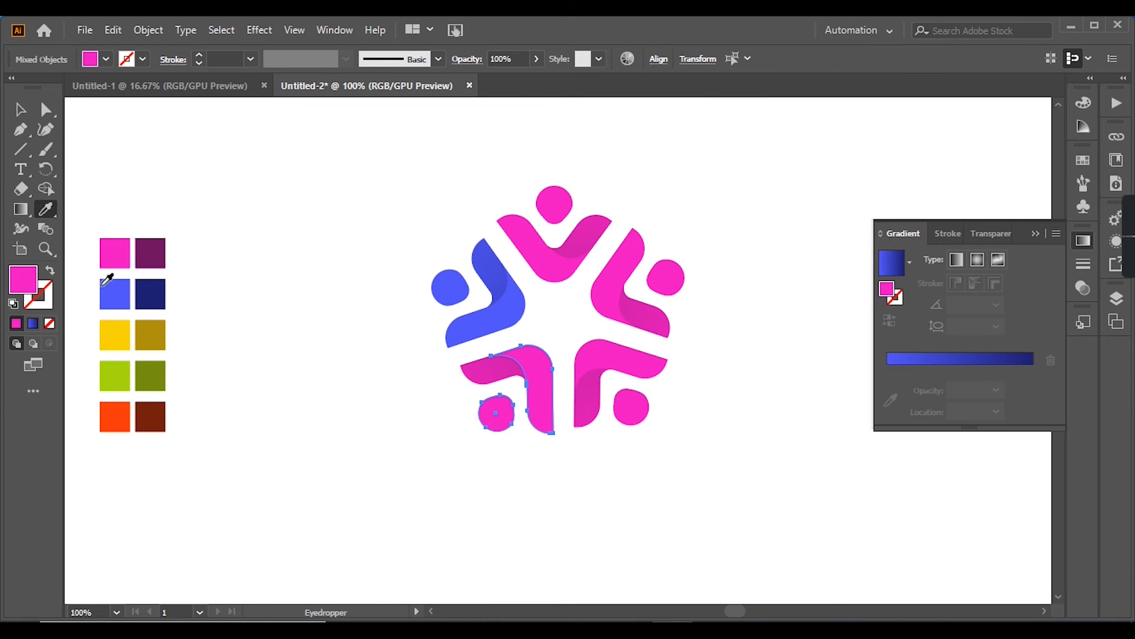
{"action": "left_click", "coordinate": [114, 334]}
{"action": "left_click", "coordinate": [20, 110]}
{"action": "left_click", "coordinate": [408, 378]}
Set the gradient stops of the lower-left figure's shaded arm to the palette's bright yellow and dark yellow
{"action": "left_click", "coordinate": [480, 373]}
{"action": "left_click", "coordinate": [887, 388]}
{"action": "left_click", "coordinate": [890, 419]}
{"action": "left_click", "coordinate": [118, 331]}
{"action": "left_click", "coordinate": [1032, 370]}
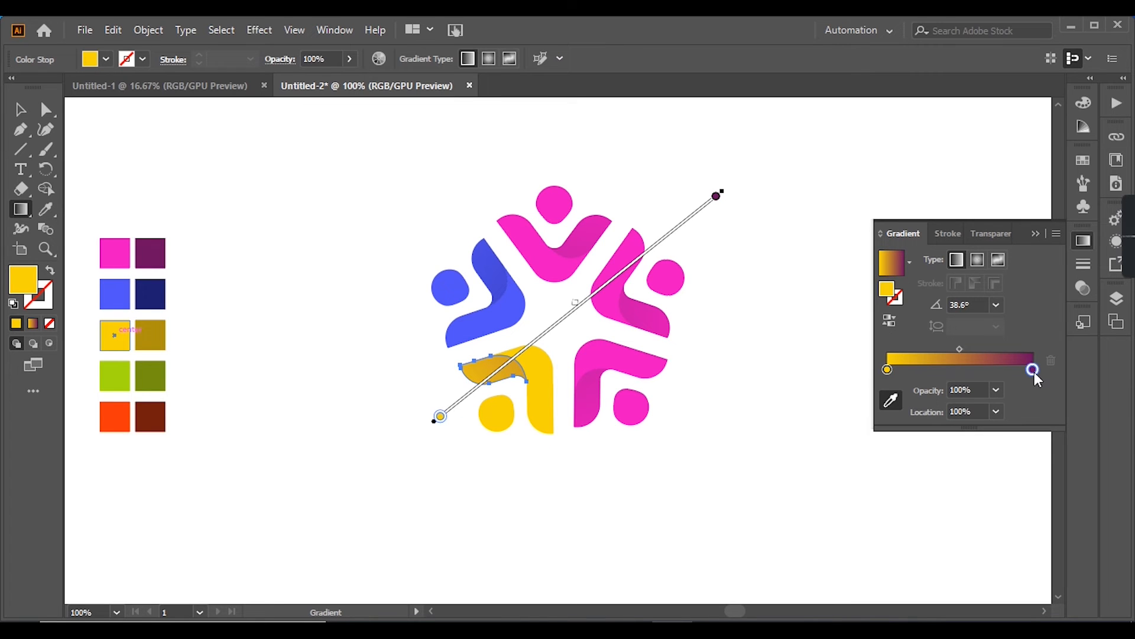
{"action": "left_click", "coordinate": [156, 332]}
{"action": "left_click", "coordinate": [21, 111]}
{"action": "left_click", "coordinate": [341, 295]}
Ungroup the lower-right figure and its V-shaped body into separate parts
{"action": "scroll", "coordinate": [575, 465], "scroll_direction": "right", "scroll_amount": 1}
{"action": "right_click", "coordinate": [579, 364]}
{"action": "left_click", "coordinate": [761, 316]}
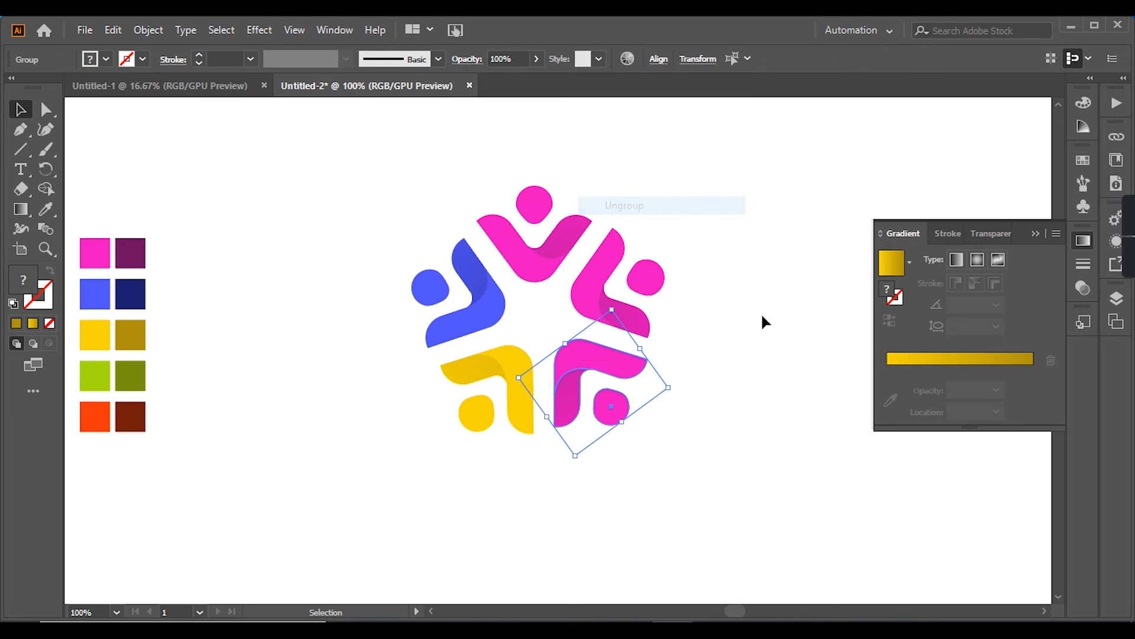
{"action": "right_click", "coordinate": [580, 357]}
{"action": "left_click", "coordinate": [624, 202]}
{"action": "left_click", "coordinate": [616, 328]}
Fill the lower-right figure's head and unshaded body part with the palette's light green using the Eyedropper
{"action": "left_click", "coordinate": [588, 362]}
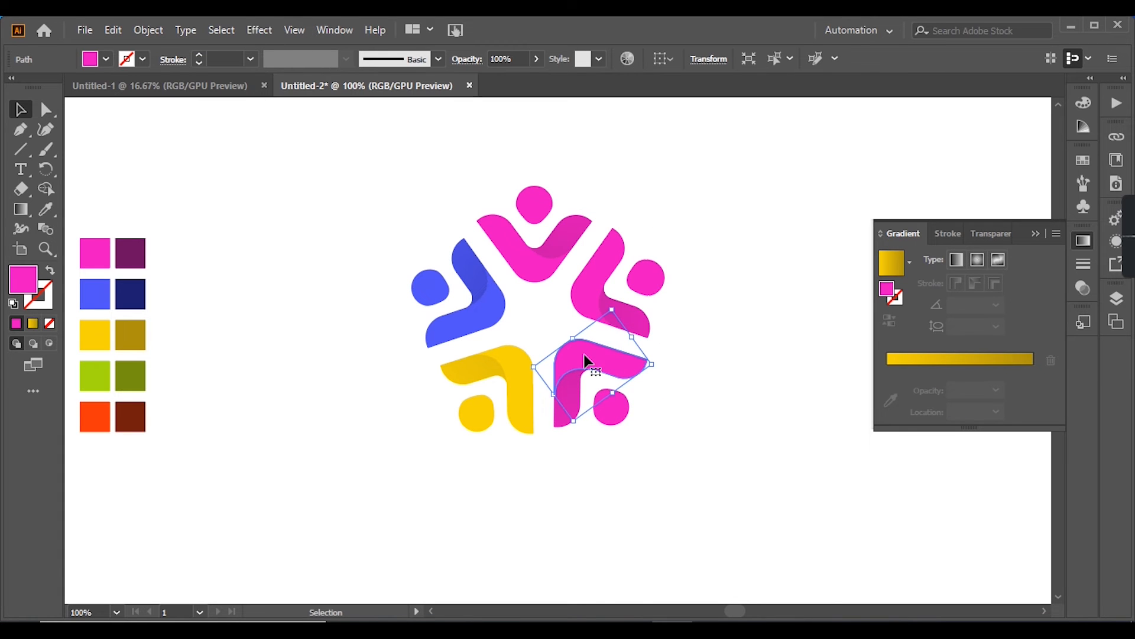
{"action": "left_click", "coordinate": [47, 210]}
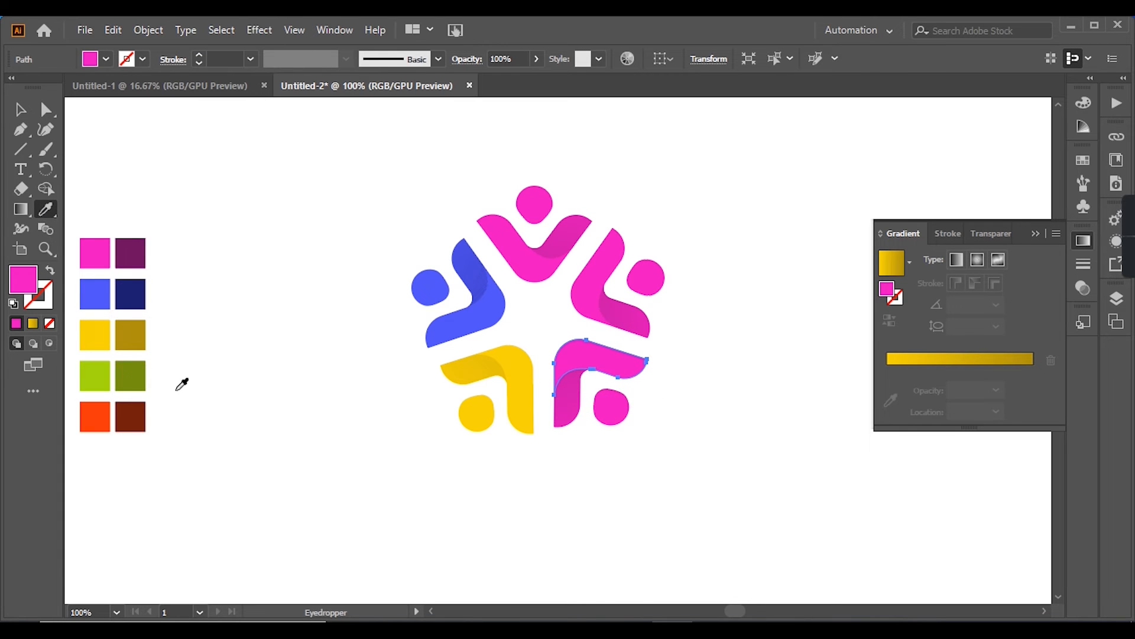
{"action": "left_click", "coordinate": [621, 419], "text": "ctrl+shift"}
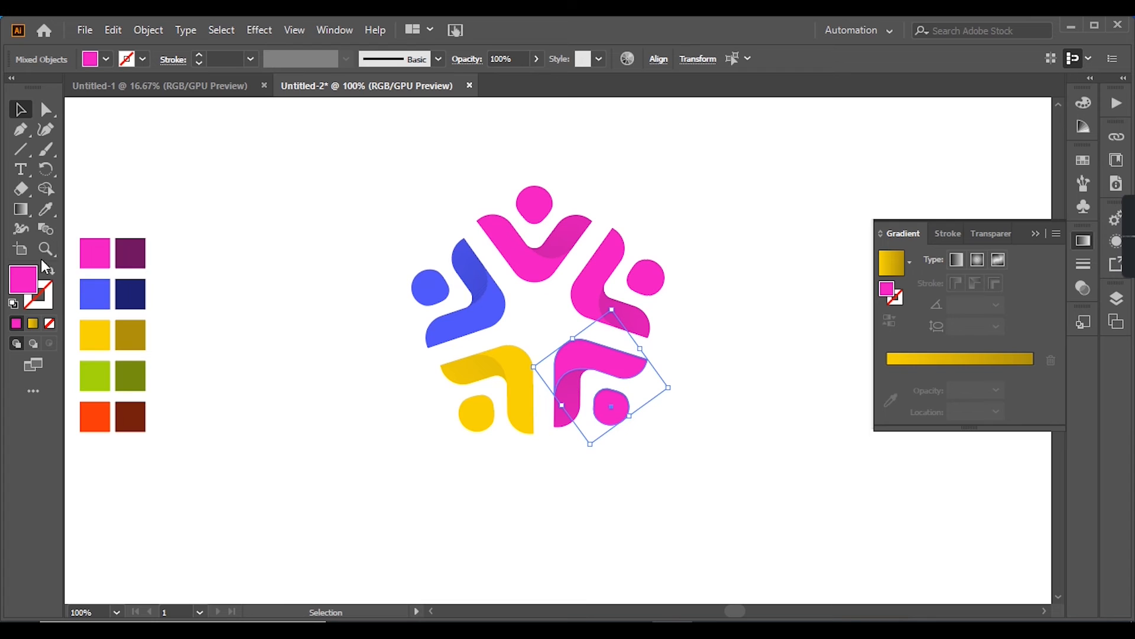
{"action": "left_click", "coordinate": [104, 371]}
{"action": "key", "text": "v"}
{"action": "left_click", "coordinate": [226, 173]}
Set the gradient stops of the lower-right figure's shaded arm to the palette's light green and dark green
{"action": "left_click", "coordinate": [567, 406]}
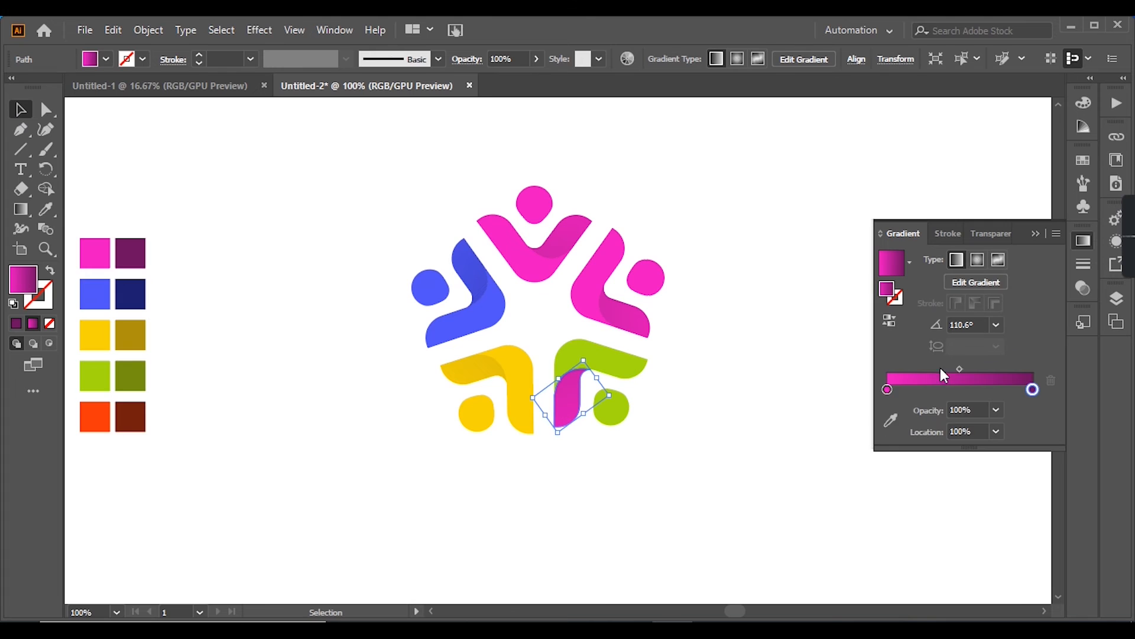
{"action": "left_click", "coordinate": [887, 389]}
{"action": "left_click", "coordinate": [891, 420]}
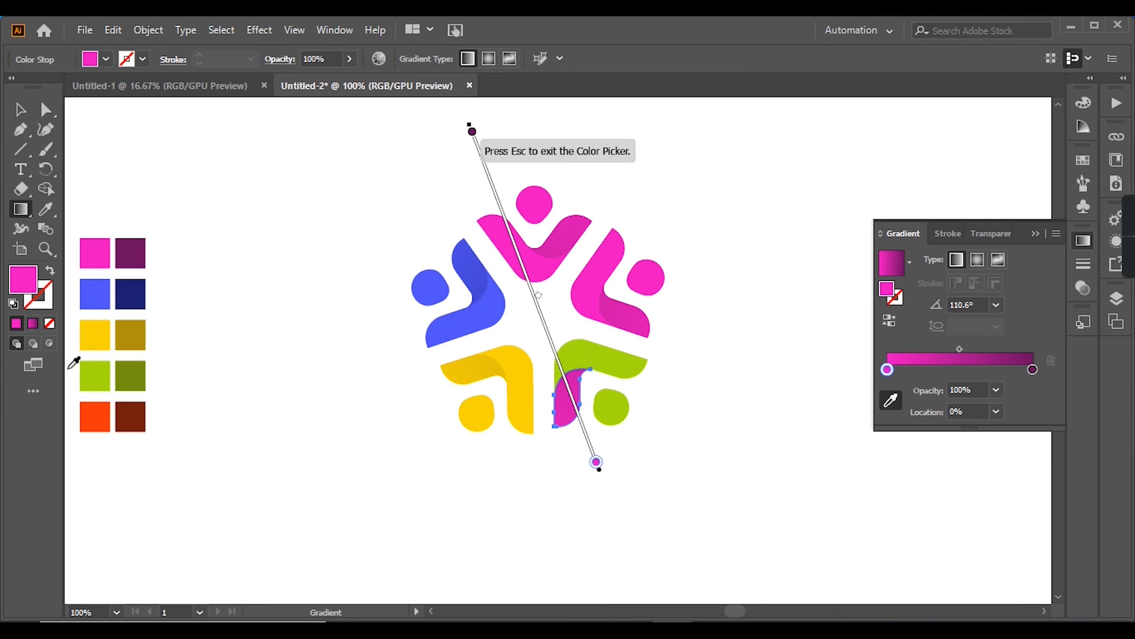
{"action": "left_click", "coordinate": [101, 373]}
{"action": "left_click", "coordinate": [1032, 372]}
{"action": "left_click", "coordinate": [139, 387]}
{"action": "left_click", "coordinate": [22, 109]}
{"action": "left_click", "coordinate": [239, 192]}
Ungroup the upper-right figure completely and fill its head and unshaded body part with the palette's orange-red
{"action": "right_click", "coordinate": [594, 301]}
{"action": "left_click", "coordinate": [640, 443]}
{"action": "right_click", "coordinate": [591, 296]}
{"action": "left_click", "coordinate": [615, 437]}
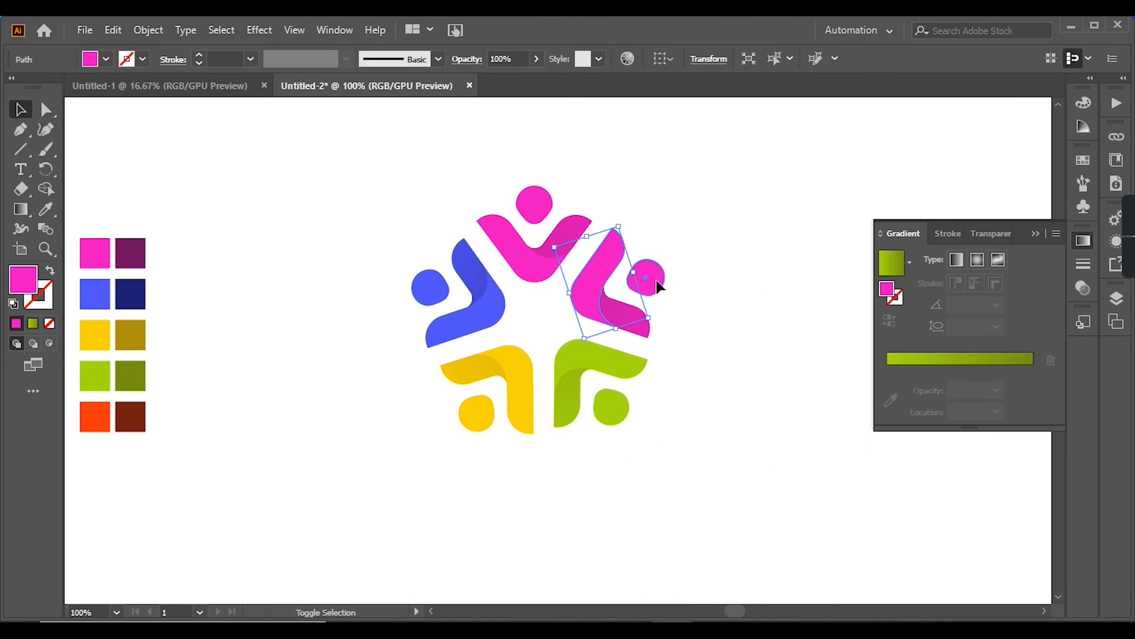
{"action": "left_click", "coordinate": [651, 281], "text": "shift"}
{"action": "key", "text": "i"}
{"action": "left_click", "coordinate": [96, 417]}
{"action": "left_click", "coordinate": [22, 110]}
{"action": "left_click", "coordinate": [242, 172]}
Set the gradient stops of the upper-right figure's shaded arm to the palette's orange-red and dark brown
{"action": "left_click", "coordinate": [625, 315]}
{"action": "left_click", "coordinate": [888, 389]}
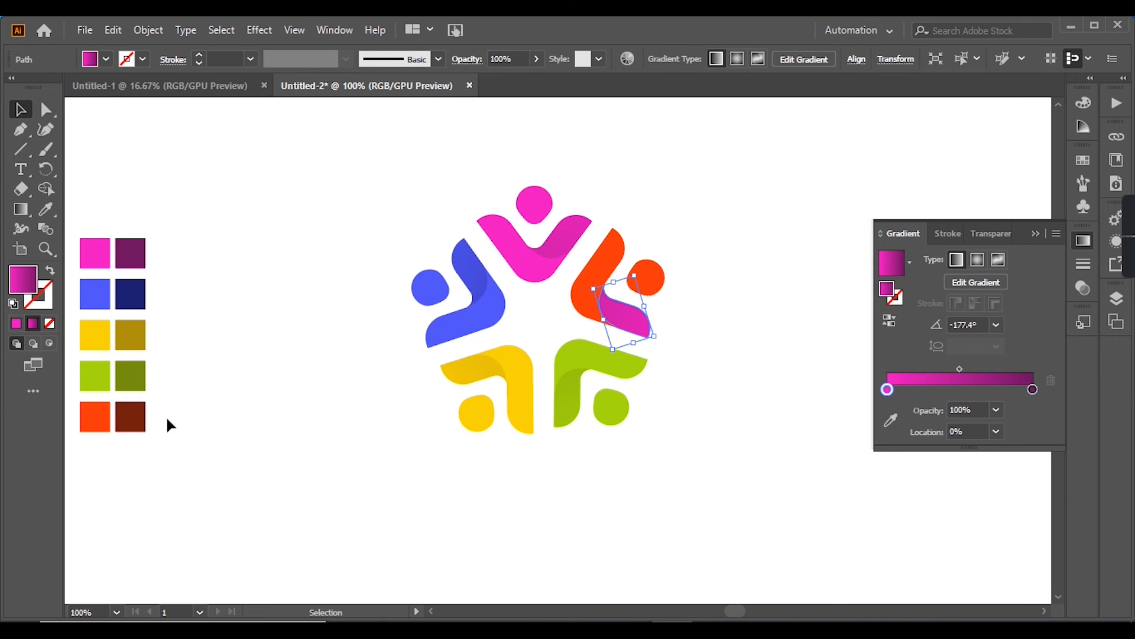
{"action": "left_click", "coordinate": [890, 421]}
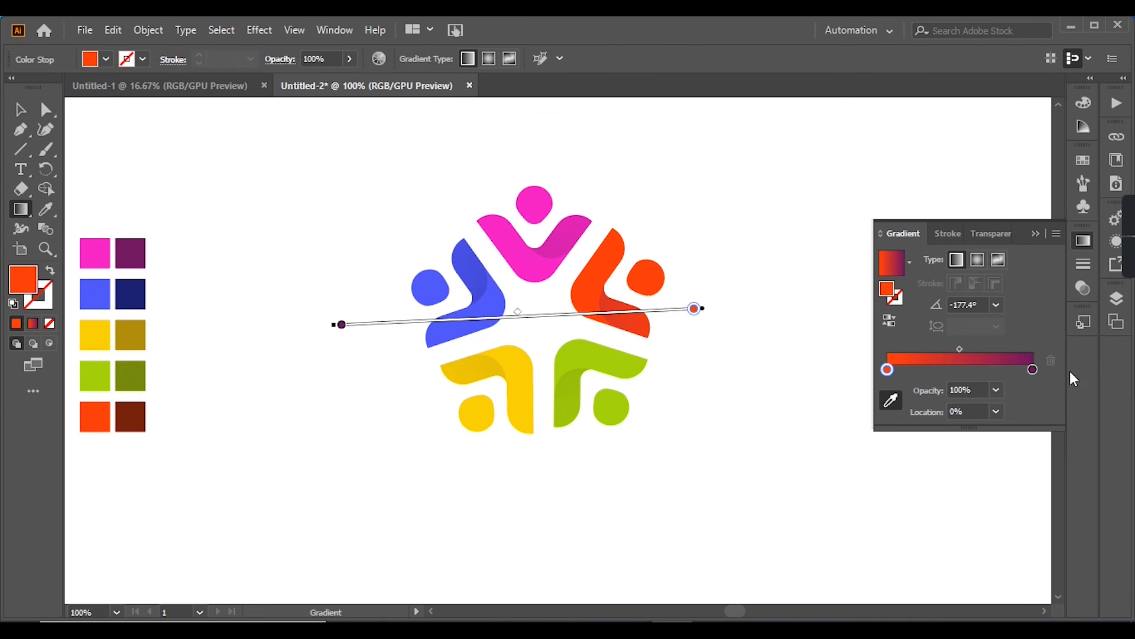
{"action": "left_click", "coordinate": [1034, 370]}
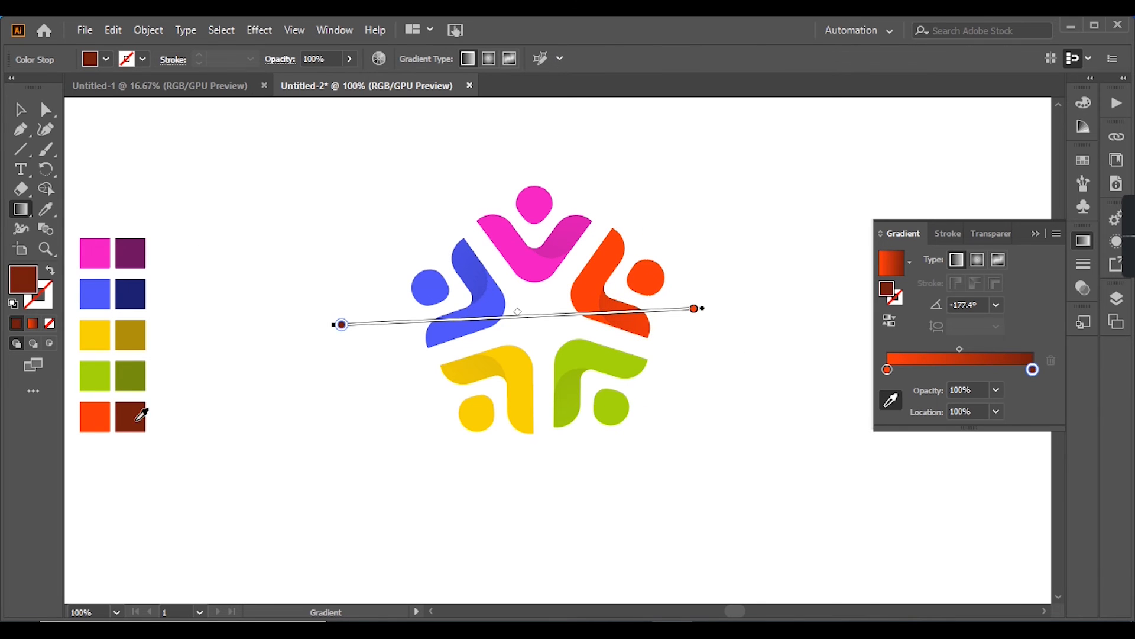
{"action": "left_click", "coordinate": [24, 118]}
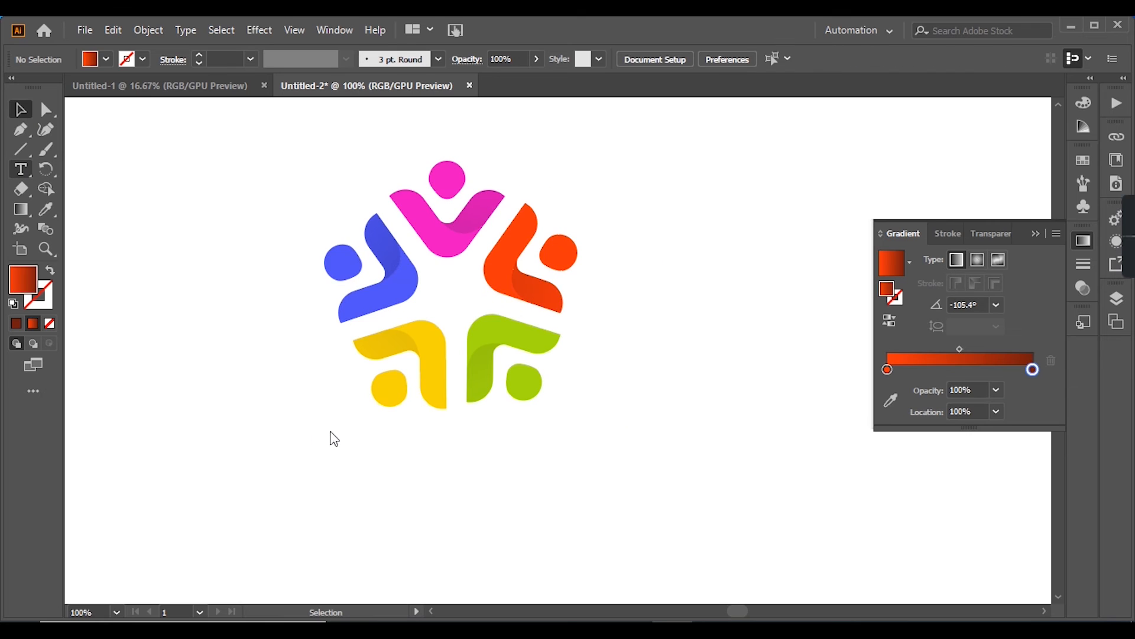
Add a line of placeholder text beneath the logo and enlarge it to about 42 pt
{"action": "scroll", "coordinate": [304, 375], "scroll_direction": "down", "scroll_amount": 2}
{"action": "left_click", "coordinate": [341, 429]}
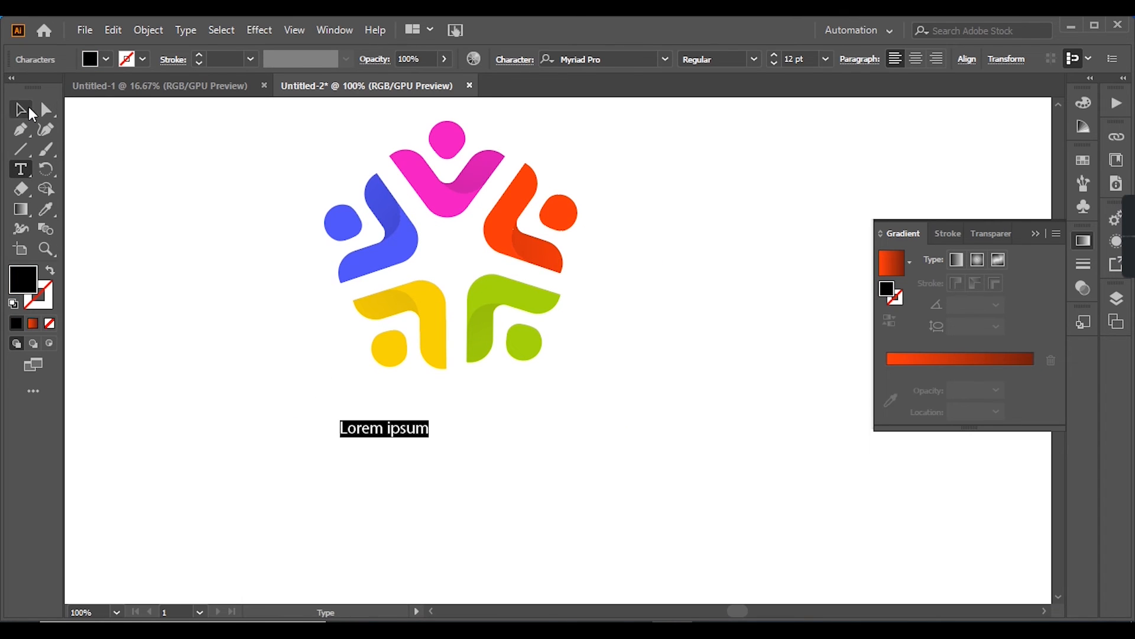
{"action": "left_click", "coordinate": [31, 112]}
{"action": "left_click_drag", "start_coordinate": [432, 439], "coordinate": [618, 472]}
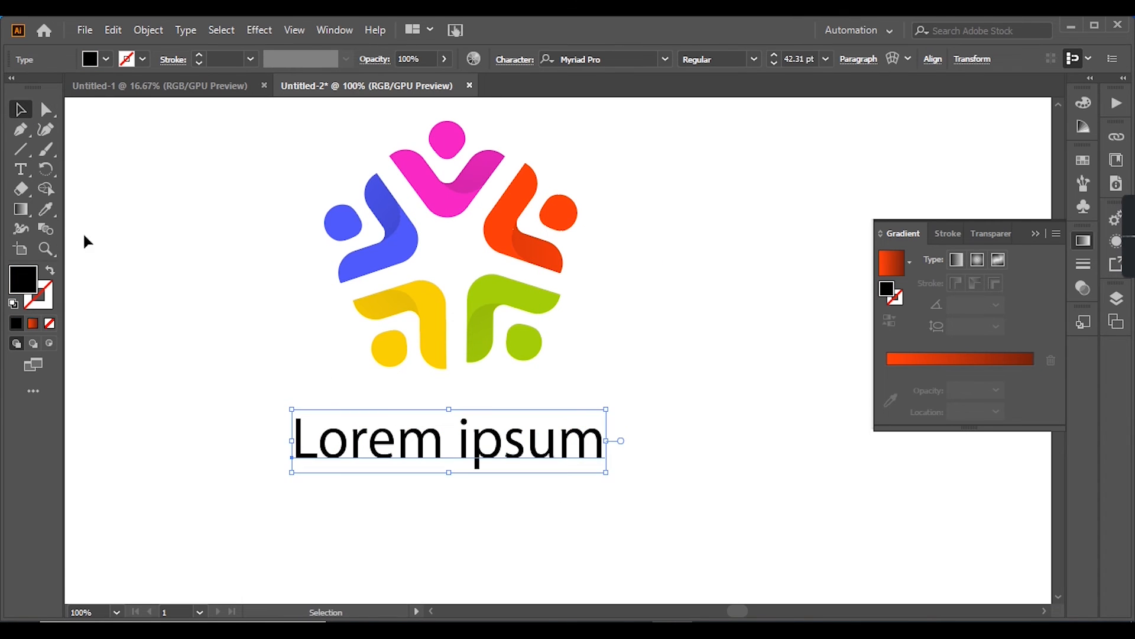
Replace the placeholder text beneath the logo with "Social media"
{"action": "key", "text": "t"}
{"action": "left_click_drag", "start_coordinate": [304, 448], "coordinate": [623, 489]}
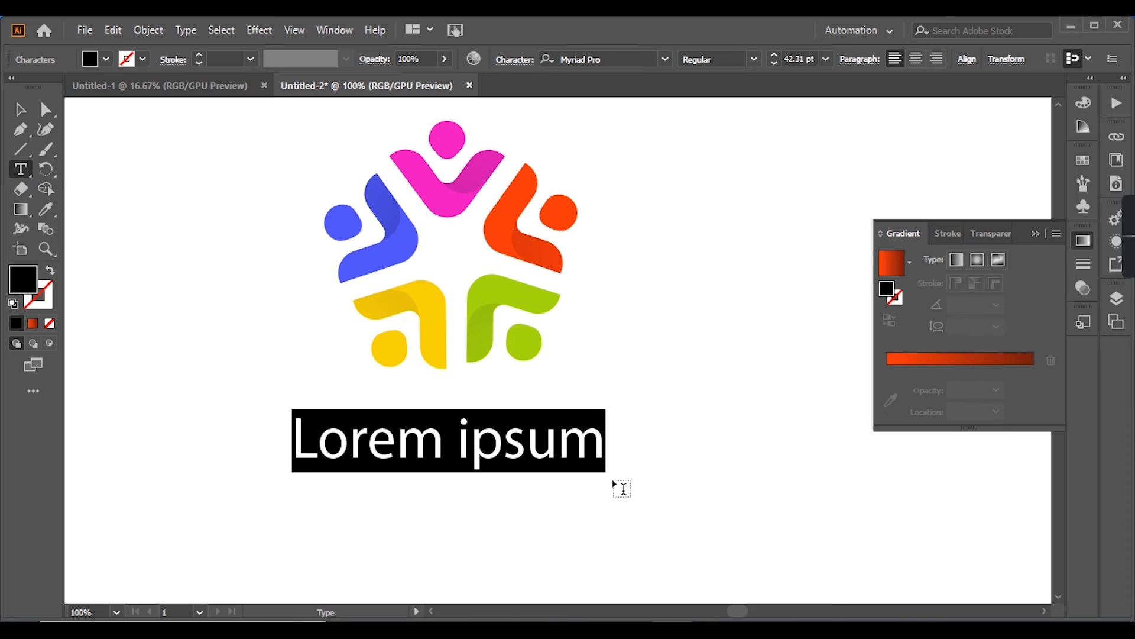
{"action": "key", "text": "BackSpace"}
{"action": "type", "text": "Social media"}
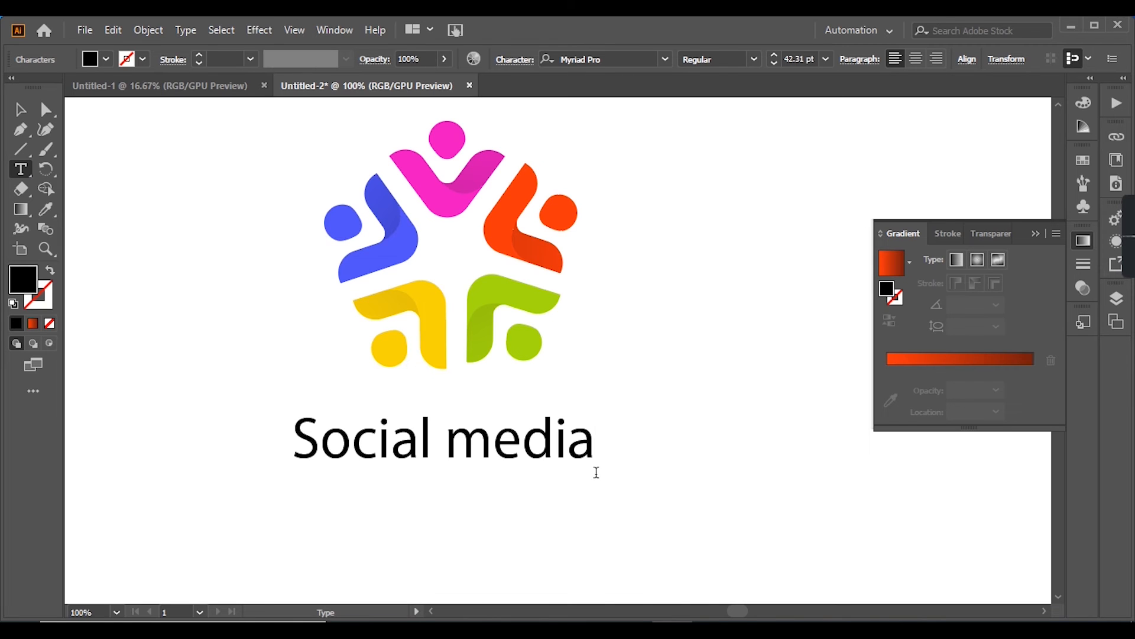
Add "Network" to the end of the caption and delete the word "Social" from its beginning
{"action": "type", "text": "Network"}
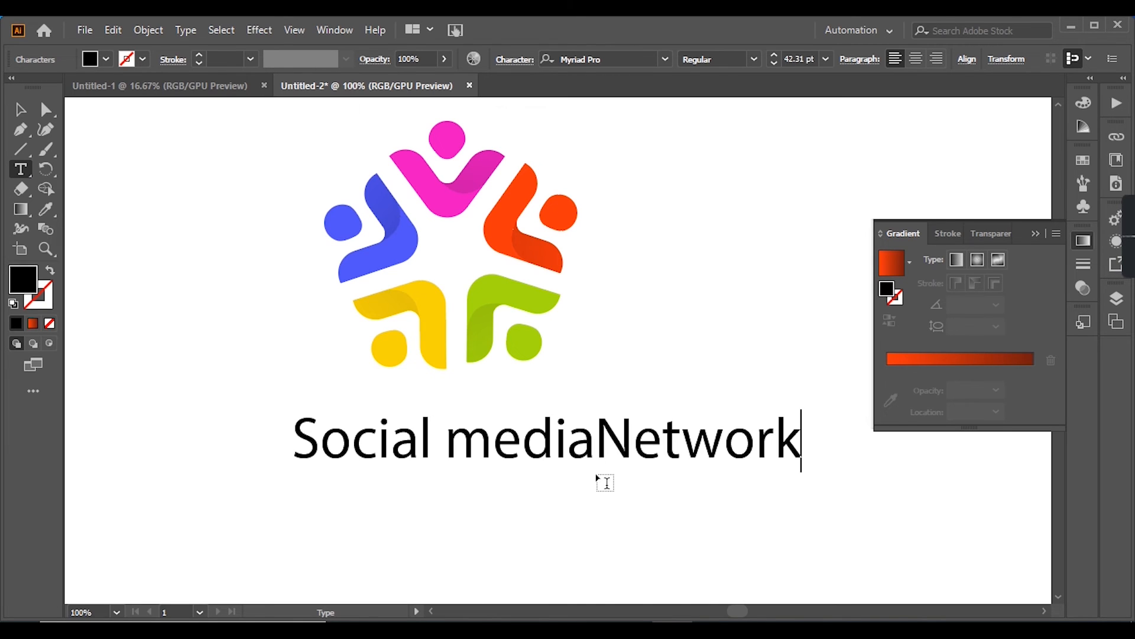
{"action": "left_click_drag", "start_coordinate": [446, 450], "coordinate": [289, 450]}
{"action": "key", "text": "BackSpace"}
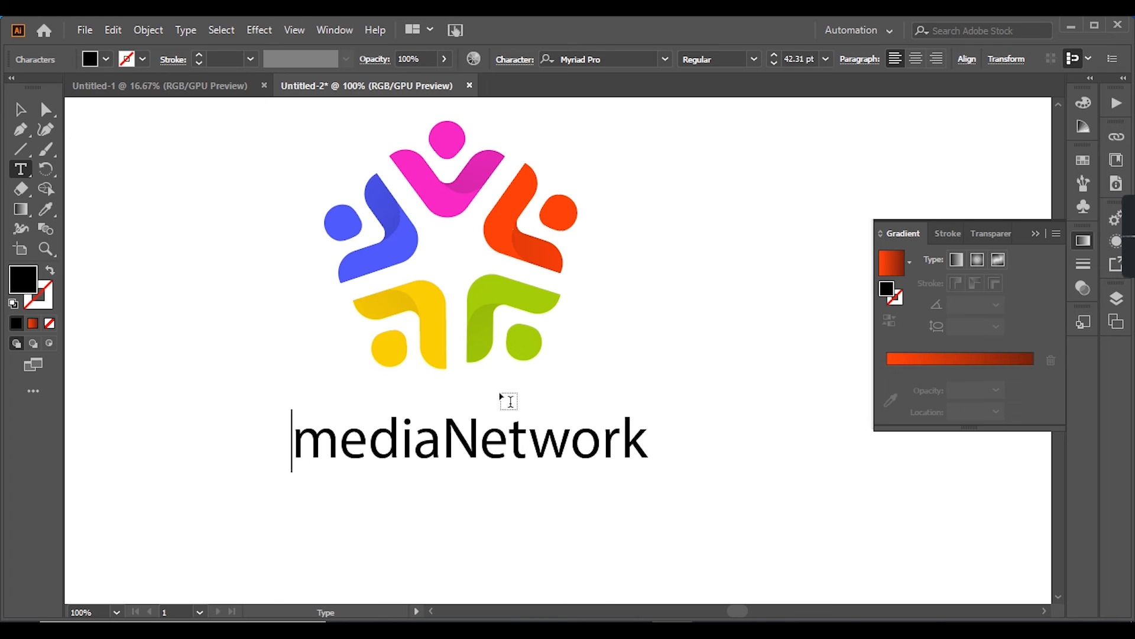
{"action": "left_click", "coordinate": [22, 113]}
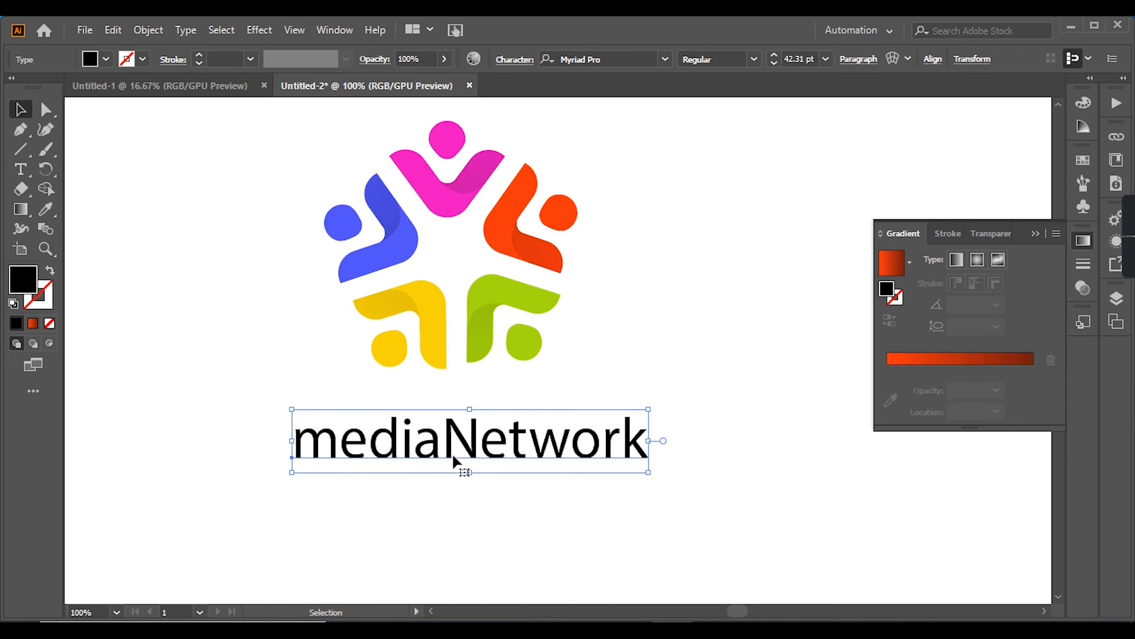
Change the caption to uppercase and set its font to Poppins SemiBold
{"action": "left_click", "coordinate": [185, 30]}
{"action": "mouse_move", "coordinate": [228, 285]}
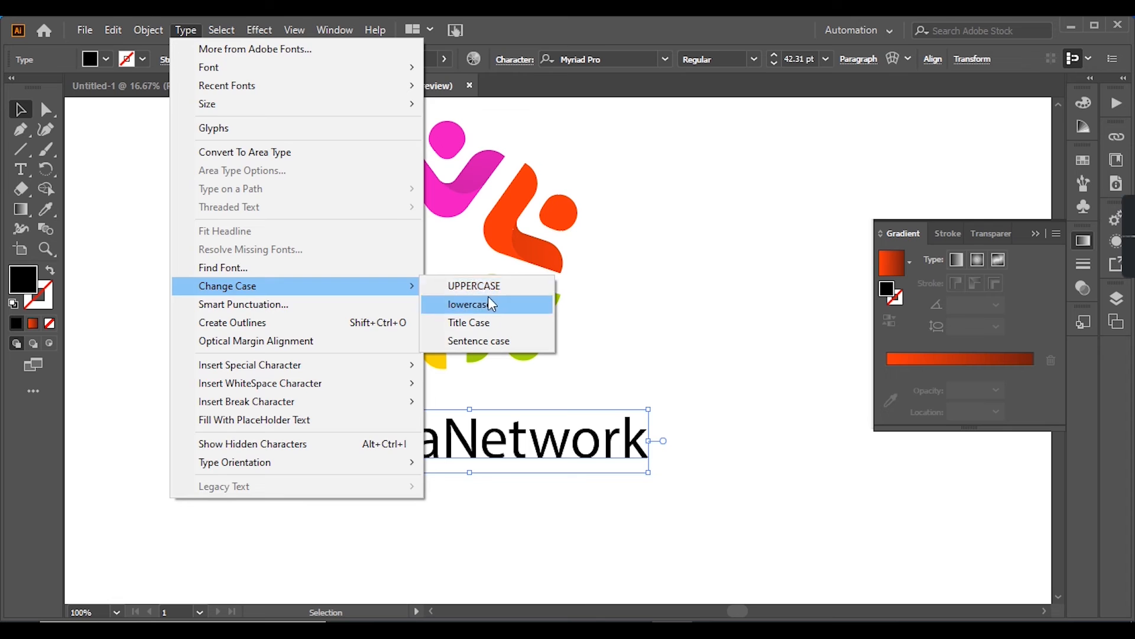
{"action": "left_click", "coordinate": [473, 282]}
{"action": "left_click", "coordinate": [626, 58]}
{"action": "type", "text": "pop"}
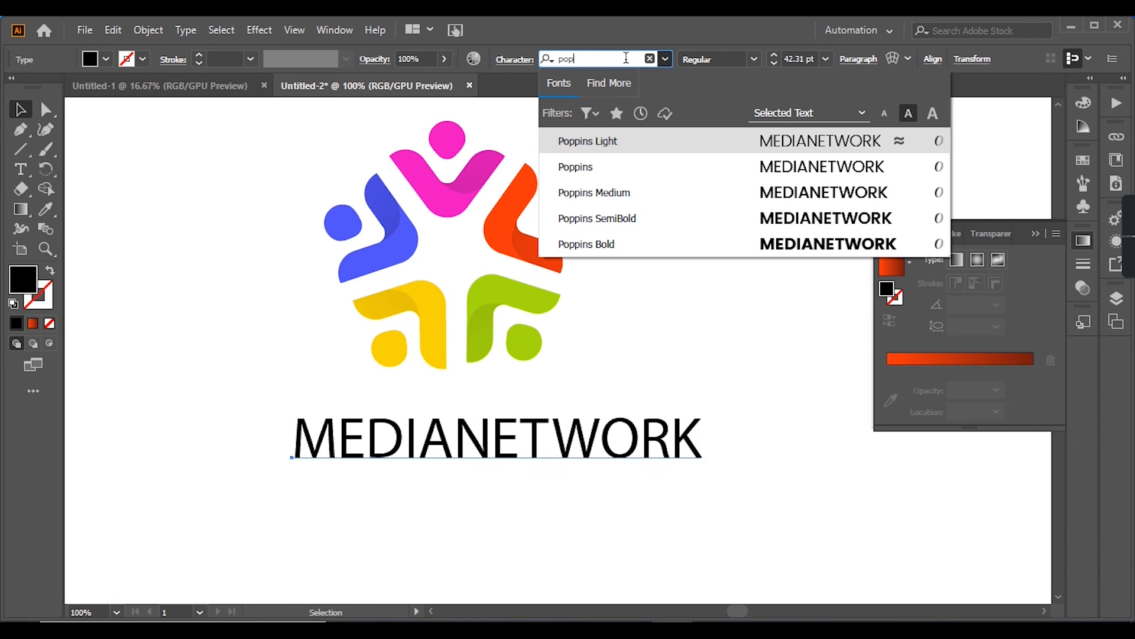
{"action": "left_click", "coordinate": [712, 219]}
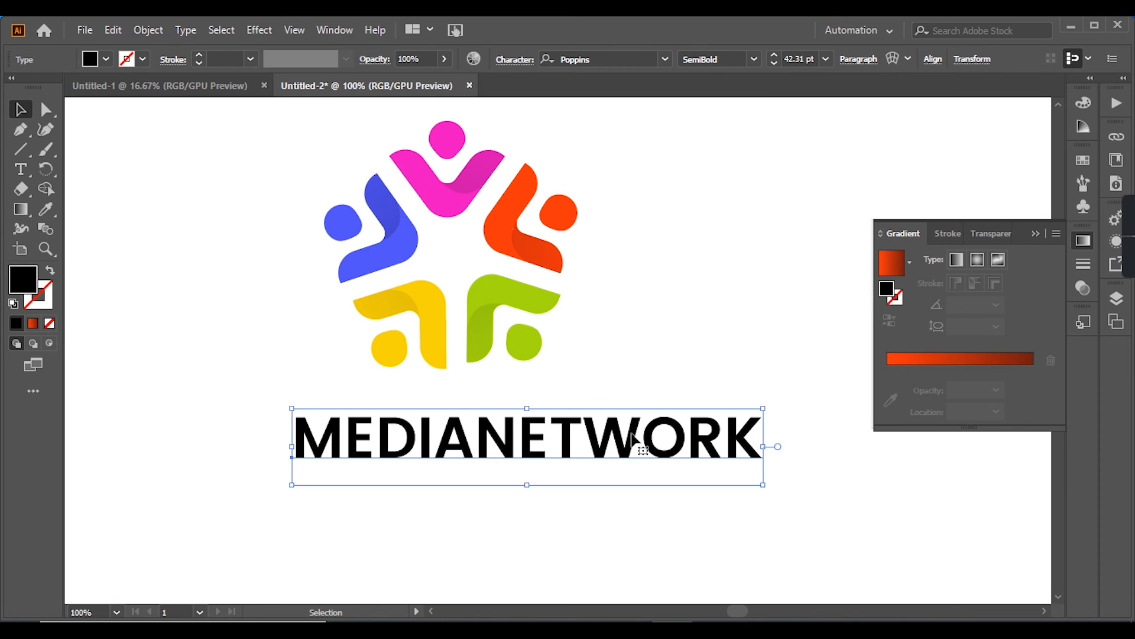
Move the caption slightly up and left and insert a space between MEDIA and NETWORK
{"action": "left_click_drag", "start_coordinate": [631, 434], "coordinate": [594, 423]}
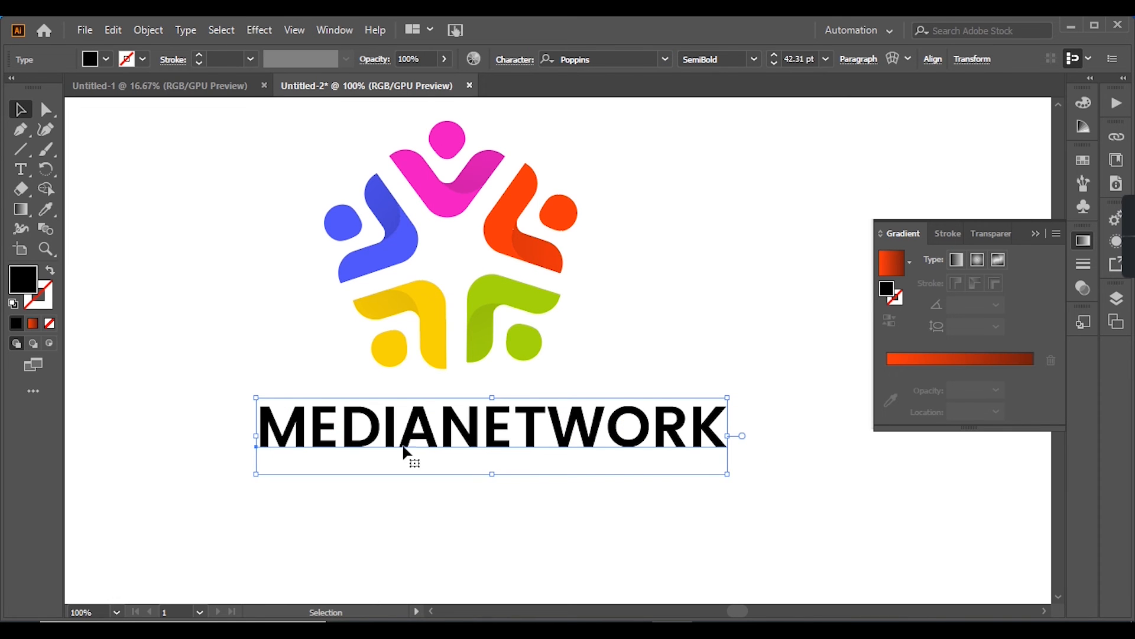
{"action": "left_click", "coordinate": [22, 172]}
{"action": "left_click", "coordinate": [443, 450]}
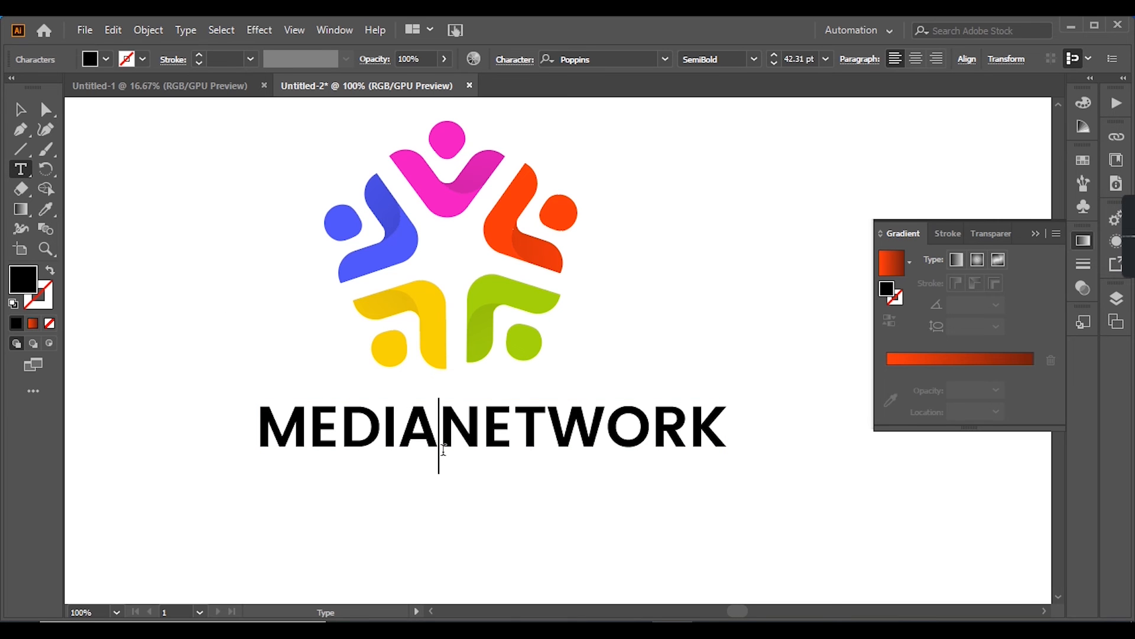
{"action": "key", "text": "Escape"}
Shrink the MEDIA NETWORK caption to about 32 pt and reposition it beneath the ring of figures
{"action": "left_click_drag", "start_coordinate": [747, 475], "coordinate": [686, 465]}
{"action": "left_click_drag", "start_coordinate": [604, 441], "coordinate": [573, 433]}
{"action": "left_click", "coordinate": [532, 470]}
{"action": "left_click", "coordinate": [489, 434]}
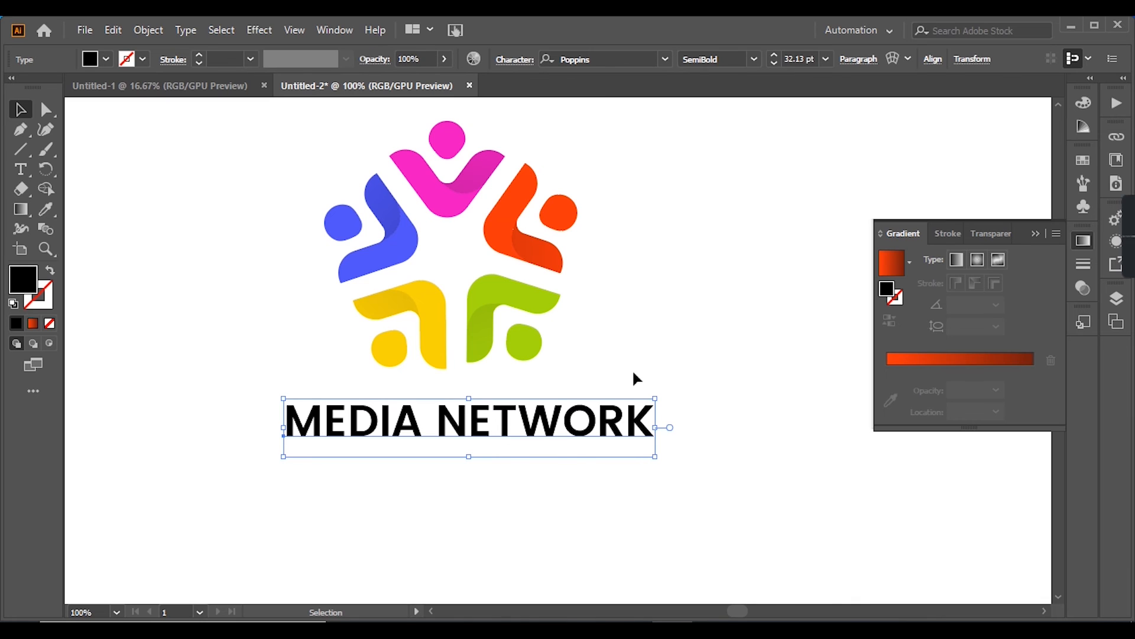
Set the caption's font style to Bold and its tracking to 30
{"action": "left_click", "coordinate": [754, 59]}
{"action": "left_click", "coordinate": [705, 146]}
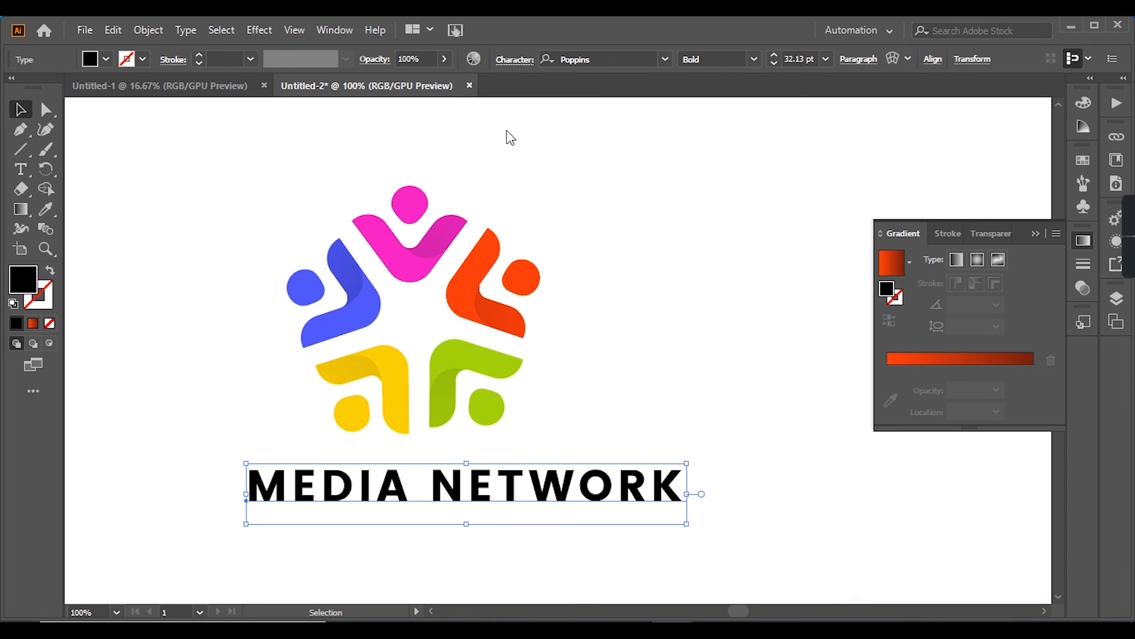
{"action": "key", "text": "ctrl+t"}
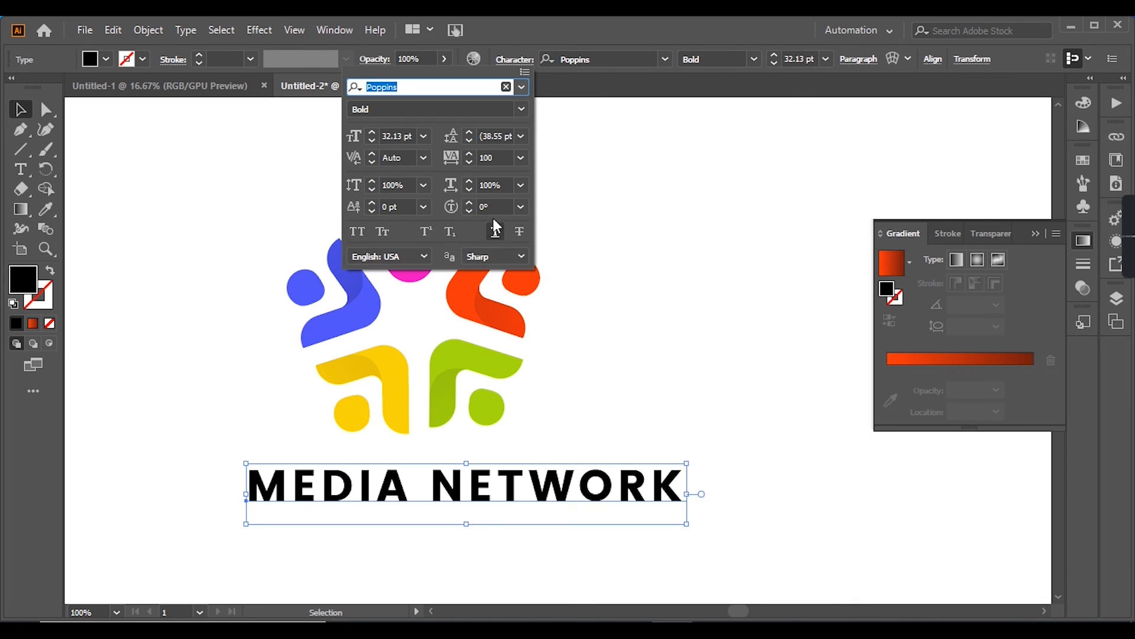
{"action": "double_click", "coordinate": [499, 157]}
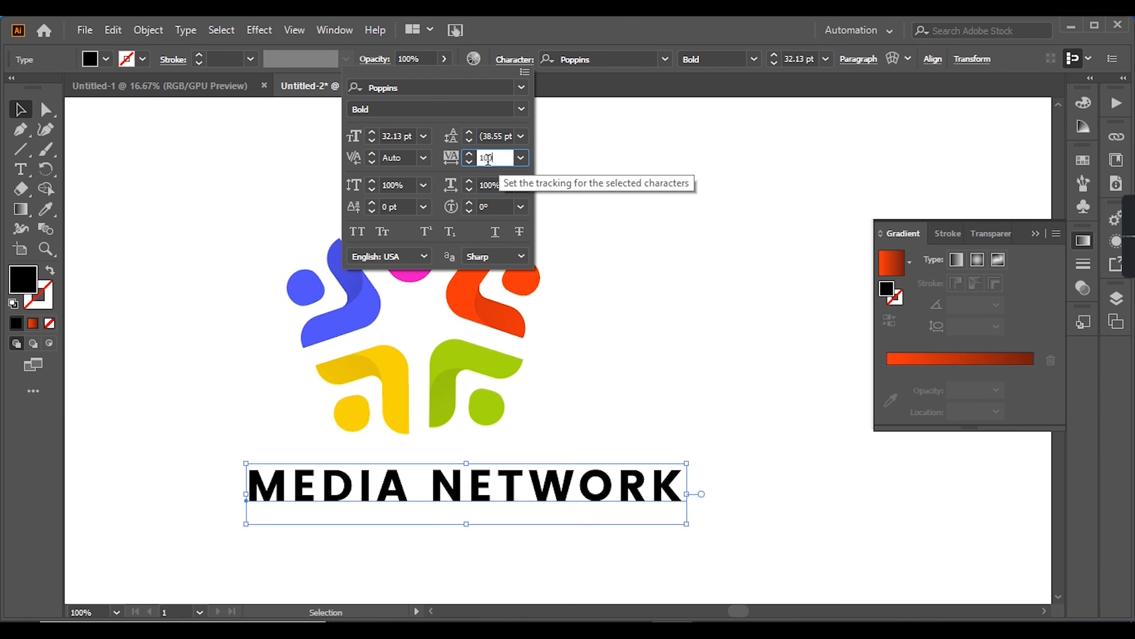
{"action": "type", "text": "30"}
{"action": "key", "text": "Return"}
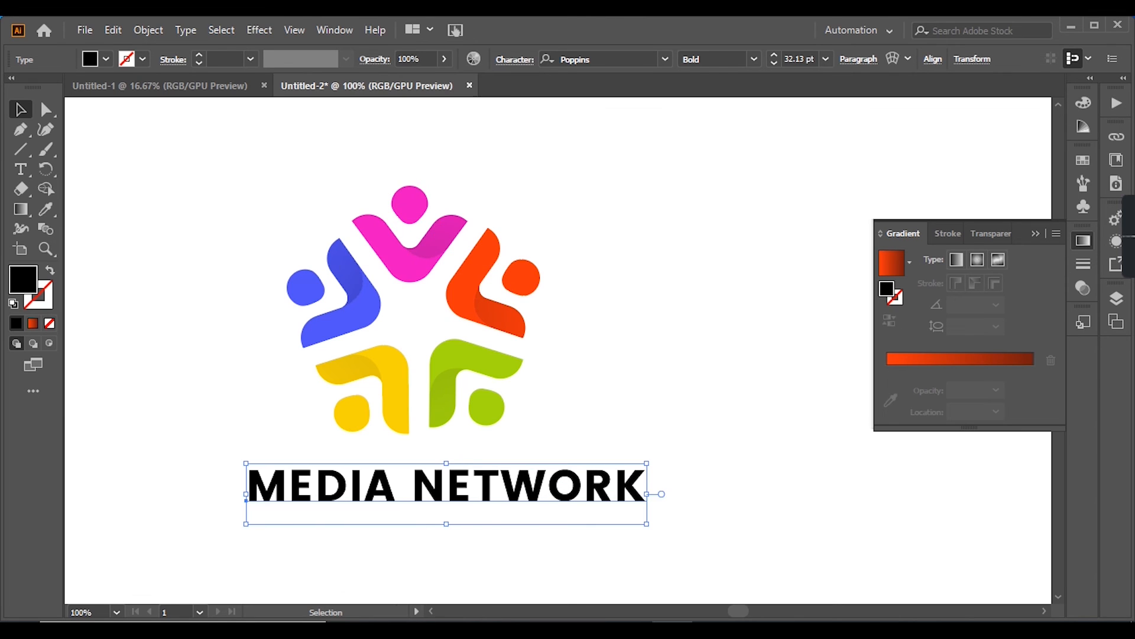
Enlarge the ring of figures slightly and line up the caption centrally beneath it
{"action": "left_click", "coordinate": [569, 432]}
{"action": "left_click_drag", "start_coordinate": [529, 482], "coordinate": [501, 472]}
{"action": "left_click", "coordinate": [520, 409]}
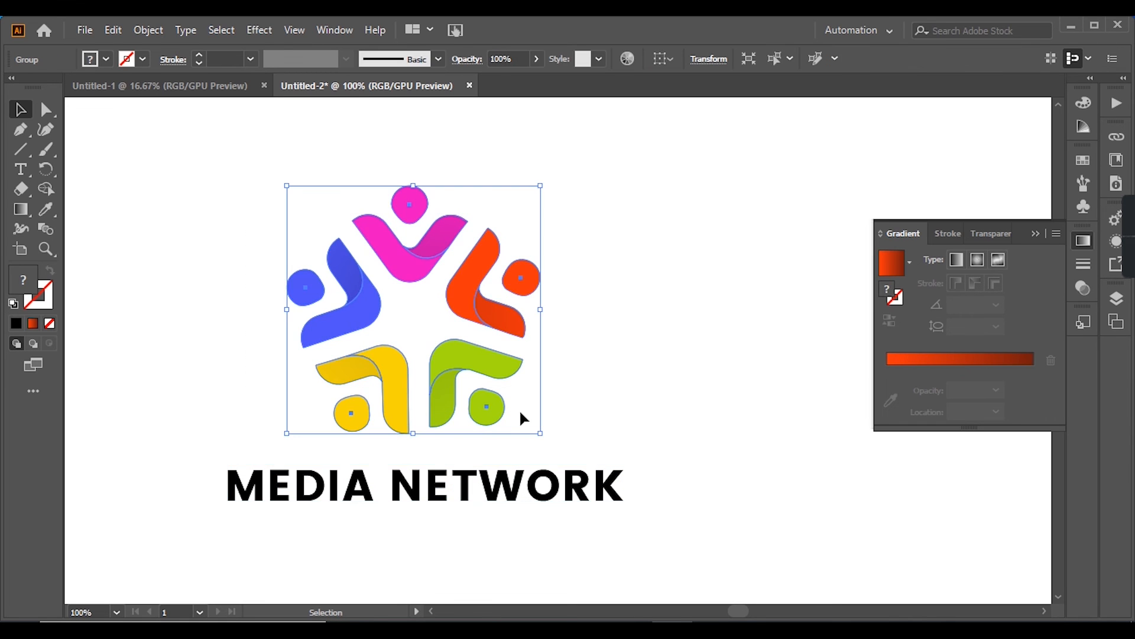
{"action": "scroll", "coordinate": [519, 410], "scroll_direction": "down", "scroll_amount": 1}
{"action": "left_click_drag", "start_coordinate": [536, 258], "coordinate": [548, 245]}
{"action": "left_click_drag", "start_coordinate": [498, 323], "coordinate": [499, 312]}
{"action": "left_click", "coordinate": [527, 438]}
{"action": "left_click", "coordinate": [510, 459]}
{"action": "left_click_drag", "start_coordinate": [512, 466], "coordinate": [505, 465]}
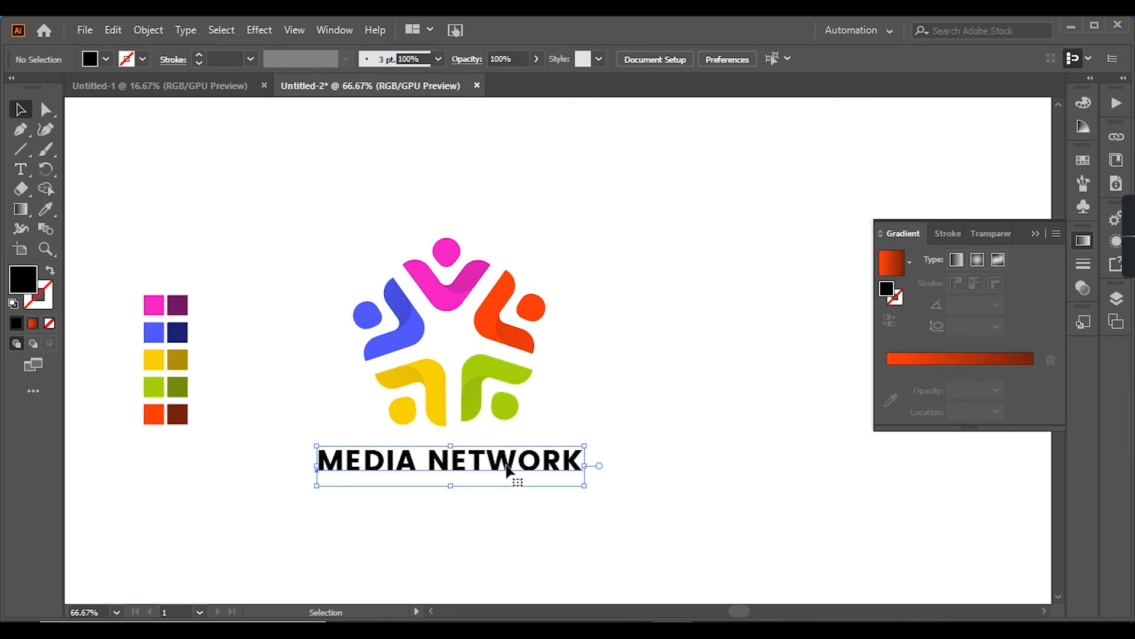
Convert the caption to outlines and ungroup it into separate letters
{"action": "right_click", "coordinate": [489, 467]}
{"action": "scroll", "coordinate": [587, 420], "scroll_direction": "up", "scroll_amount": 1}
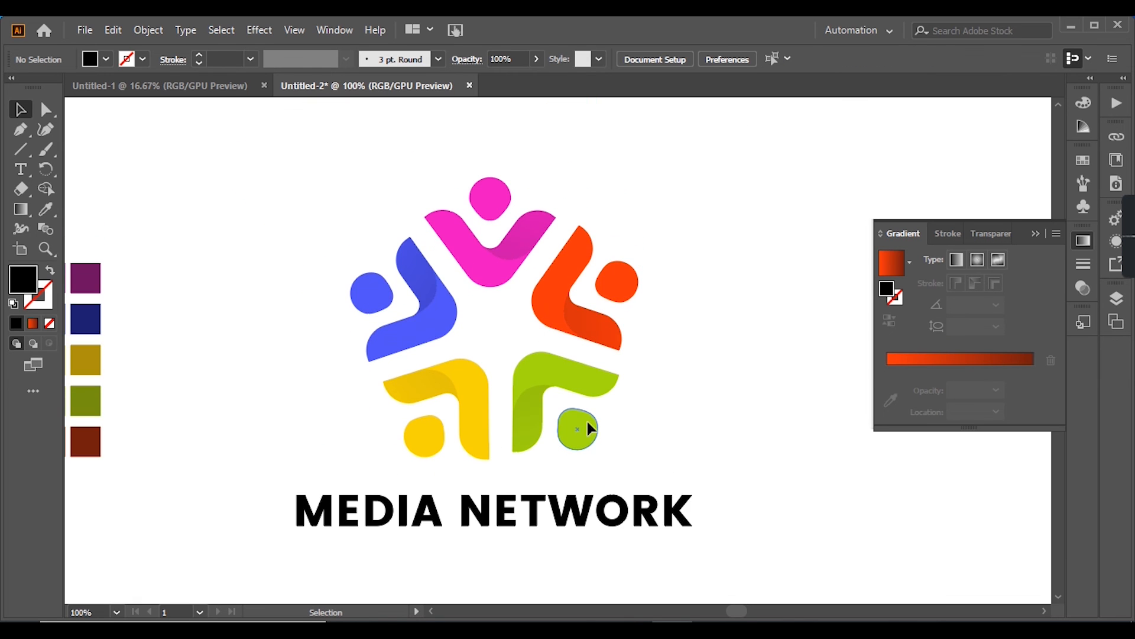
{"action": "scroll", "coordinate": [587, 420], "scroll_direction": "down", "scroll_amount": 1}
{"action": "scroll", "coordinate": [587, 420], "scroll_direction": "right", "scroll_amount": 1}
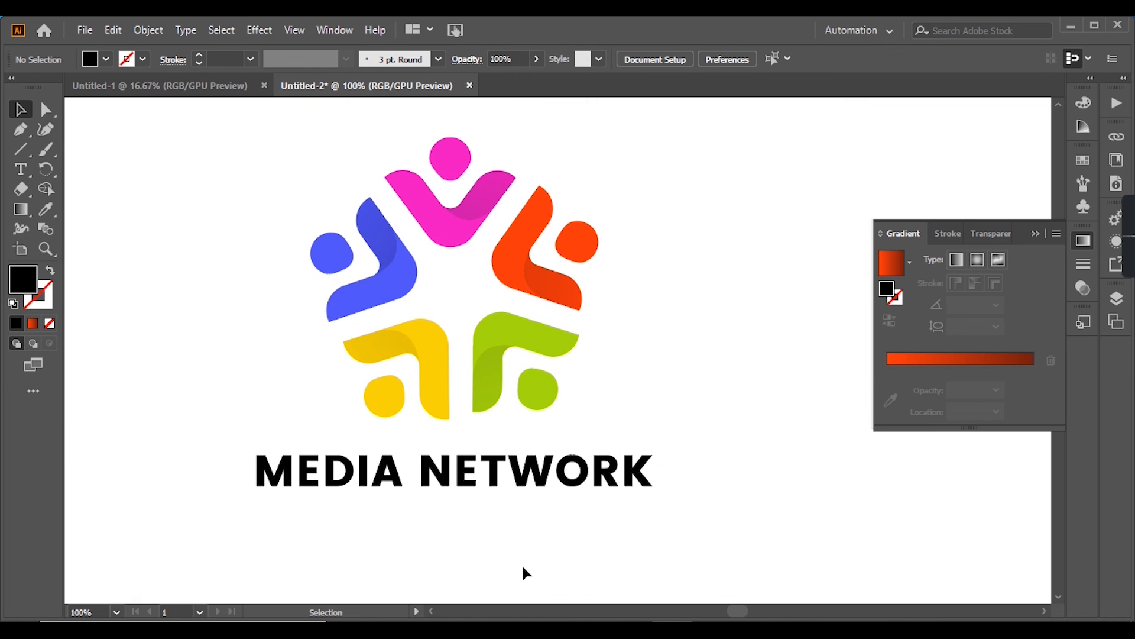
{"action": "right_click", "coordinate": [494, 492]}
{"action": "left_click", "coordinate": [550, 342]}
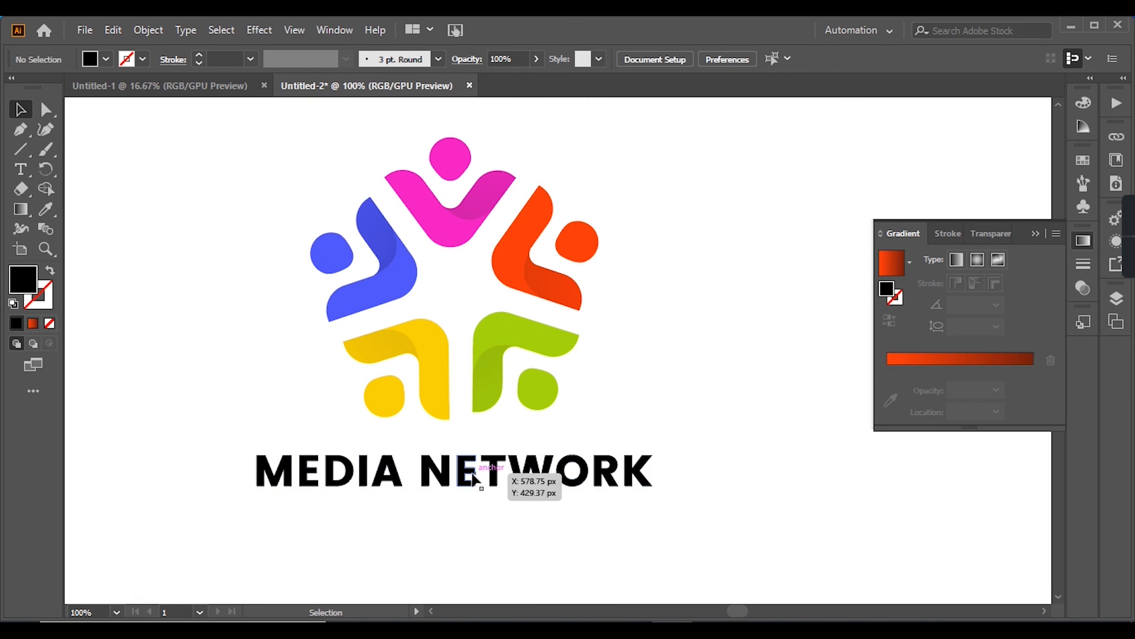
{"action": "left_click", "coordinate": [448, 482]}
{"action": "left_click", "coordinate": [456, 502]}
Fill the letters N, T, O and K of NETWORK with the top figure's magenta
{"action": "left_click", "coordinate": [443, 470]}
{"action": "left_click", "coordinate": [503, 473], "text": "shift"}
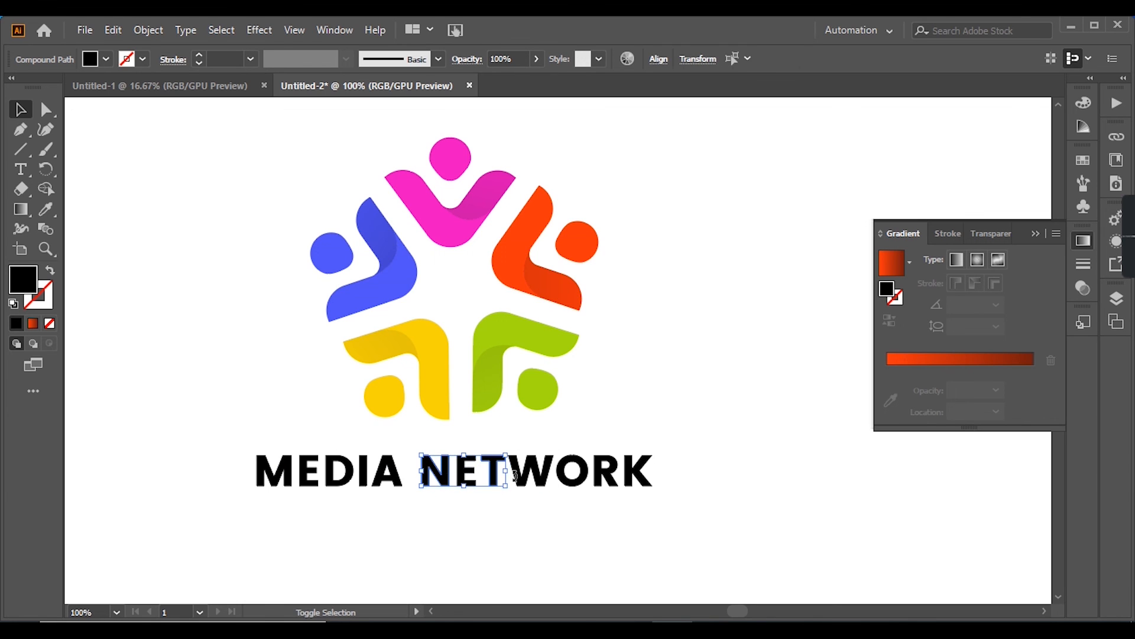
{"action": "left_click", "coordinate": [559, 476], "text": "shift"}
{"action": "left_click", "coordinate": [634, 476], "text": "shift"}
{"action": "left_click", "coordinate": [46, 212]}
{"action": "left_click", "coordinate": [408, 174]}
{"action": "left_click", "coordinate": [19, 112]}
{"action": "left_click", "coordinate": [448, 454]}
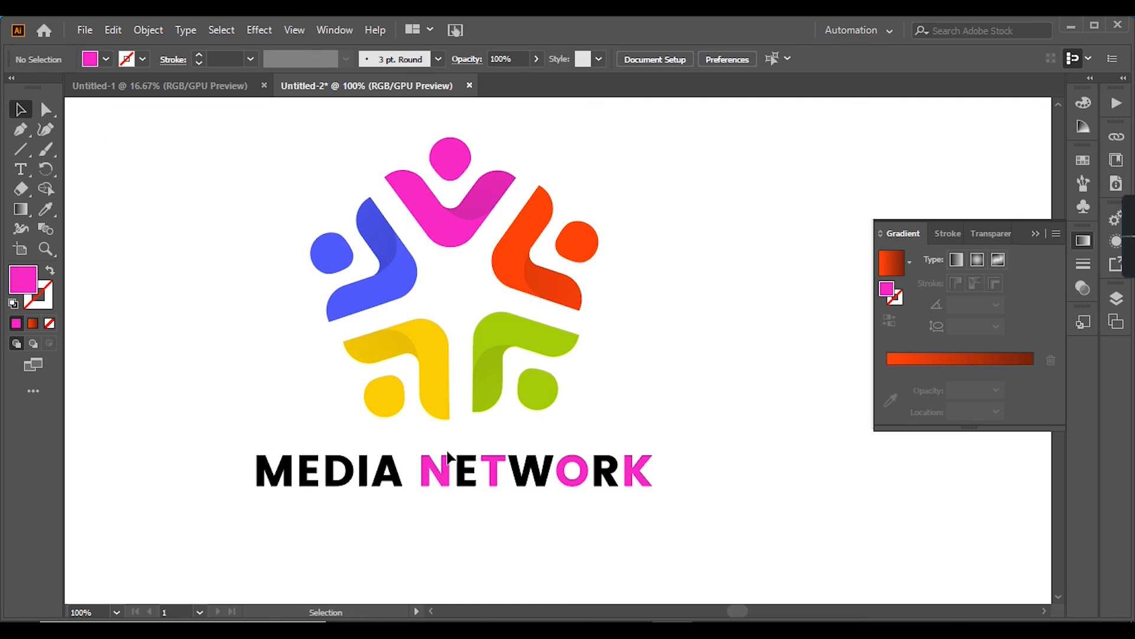
Fill the letters E, W and R of NETWORK with the logo's blue
{"action": "left_click", "coordinate": [496, 480]}
{"action": "left_click", "coordinate": [601, 480], "text": "shift"}
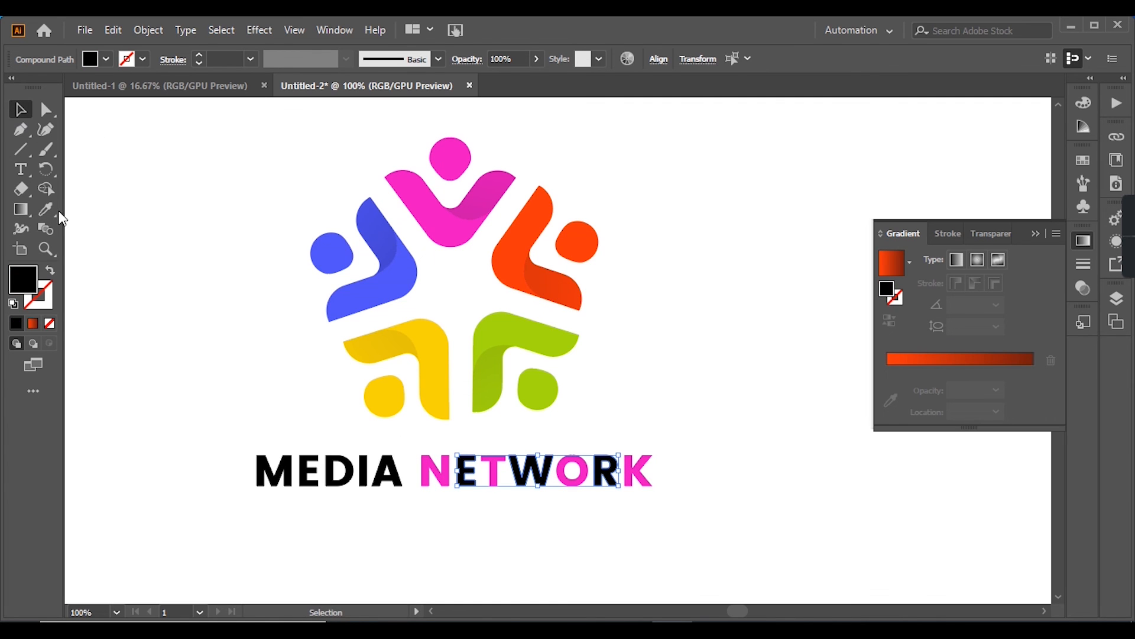
{"action": "left_click", "coordinate": [46, 209]}
{"action": "left_click", "coordinate": [525, 221]}
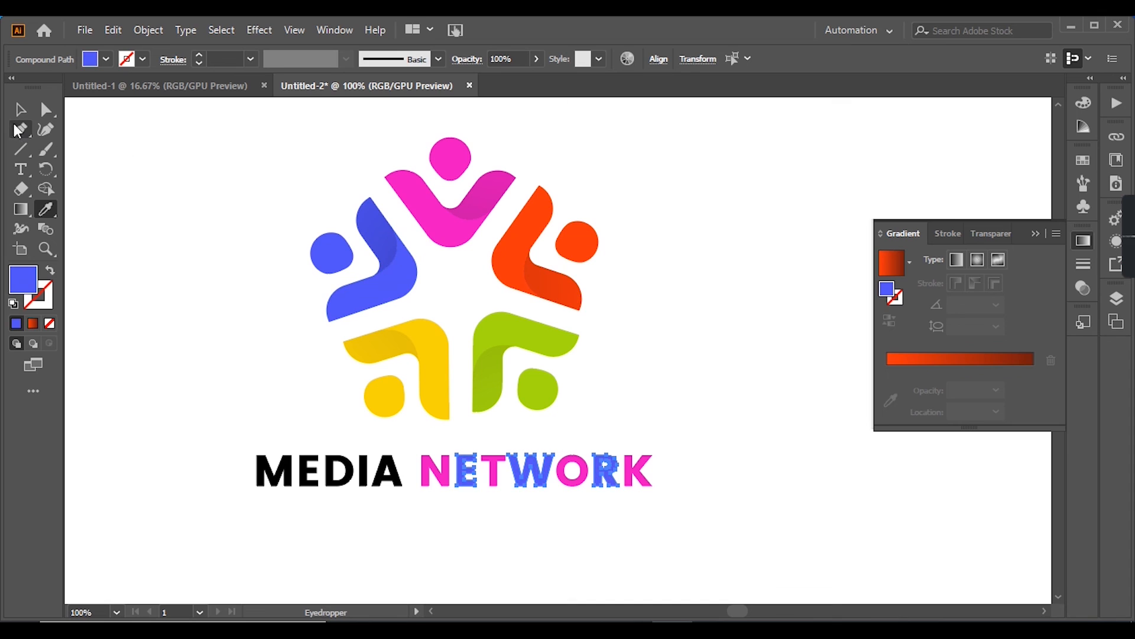
Fill all the letters of MEDIA with the left figure's blue
{"action": "left_click", "coordinate": [20, 111]}
{"action": "left_click", "coordinate": [143, 210]}
{"action": "left_click", "coordinate": [273, 481]}
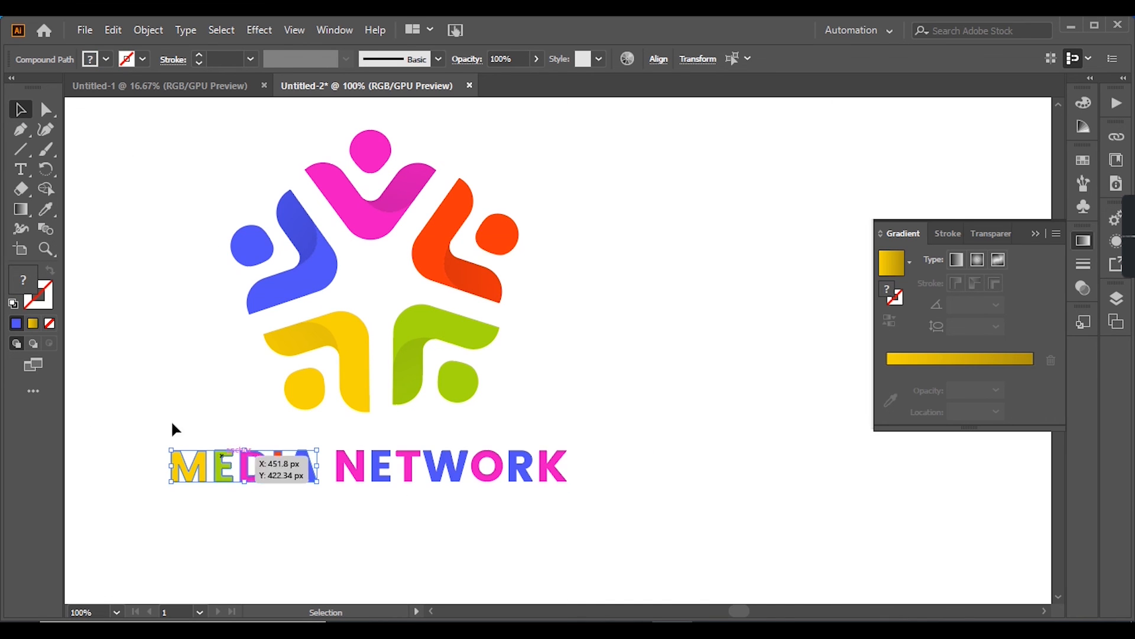
{"action": "left_click", "coordinate": [45, 210]}
{"action": "left_click", "coordinate": [320, 261]}
{"action": "left_click", "coordinate": [20, 110]}
{"action": "left_click", "coordinate": [94, 408]}
{"action": "left_click_drag", "start_coordinate": [542, 519], "coordinate": [541, 520]}
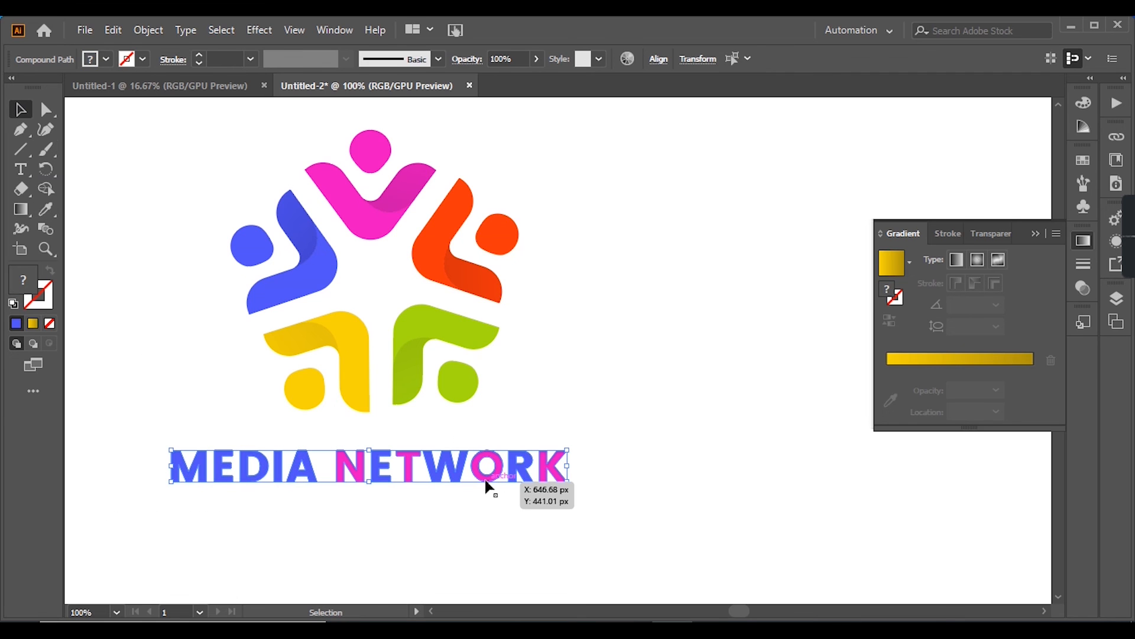
{"action": "left_click", "coordinate": [486, 533]}
Group the ring of figures and the MEDIA NETWORK caption into a single logo object
{"action": "scroll", "coordinate": [486, 533], "scroll_direction": "down", "scroll_amount": 2}
{"action": "scroll", "coordinate": [486, 533], "scroll_direction": "down", "scroll_amount": 1}
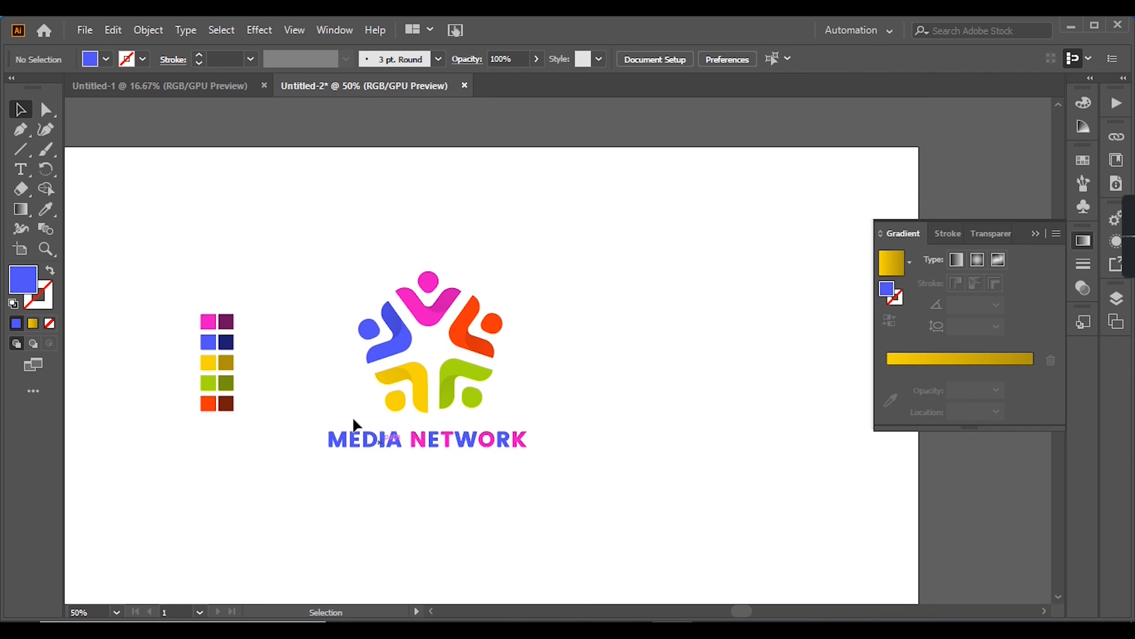
{"action": "scroll", "coordinate": [464, 485], "scroll_direction": "down", "scroll_amount": 2}
{"action": "scroll", "coordinate": [463, 485], "scroll_direction": "right", "scroll_amount": 1}
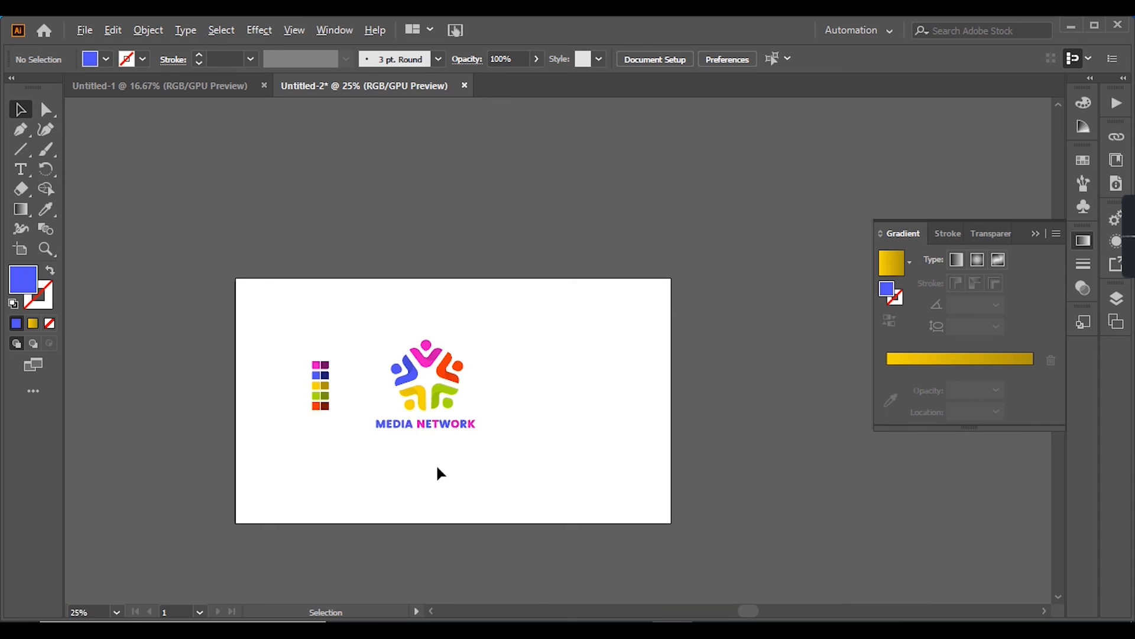
{"action": "scroll", "coordinate": [435, 464], "scroll_direction": "up", "scroll_amount": 1}
{"action": "left_click_drag", "start_coordinate": [369, 295], "coordinate": [515, 462]}
{"action": "left_click_drag", "start_coordinate": [333, 267], "coordinate": [520, 460]}
{"action": "left_click", "coordinate": [519, 461]}
{"action": "left_click_drag", "start_coordinate": [321, 402], "coordinate": [548, 450]}
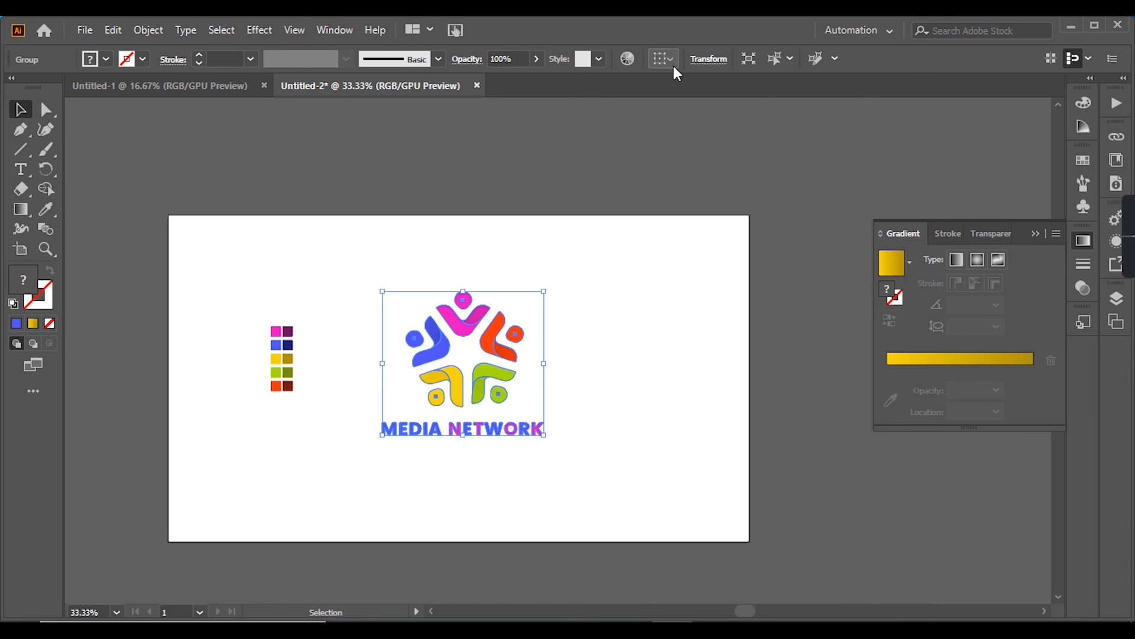
Set alignment relative to the artboard, center the logo group on it, and shift the logo slightly up and right
{"action": "left_click", "coordinate": [672, 60]}
{"action": "left_click", "coordinate": [690, 116]}
{"action": "left_click", "coordinate": [715, 59]}
{"action": "left_click", "coordinate": [786, 58]}
{"action": "left_click", "coordinate": [373, 284]}
{"action": "left_click_drag", "start_coordinate": [489, 395], "coordinate": [514, 373]}
Move the color palette swatches to the upper-right area of the artboard
{"action": "left_click_drag", "start_coordinate": [218, 296], "coordinate": [338, 447]}
{"action": "left_click_drag", "start_coordinate": [282, 355], "coordinate": [716, 289]}
{"action": "left_click_drag", "start_coordinate": [703, 303], "coordinate": [708, 305]}
{"action": "left_click", "coordinate": [685, 355]}
Center the complete logo horizontally and vertically on the artboard again
{"action": "left_click_drag", "start_coordinate": [387, 277], "coordinate": [568, 456]}
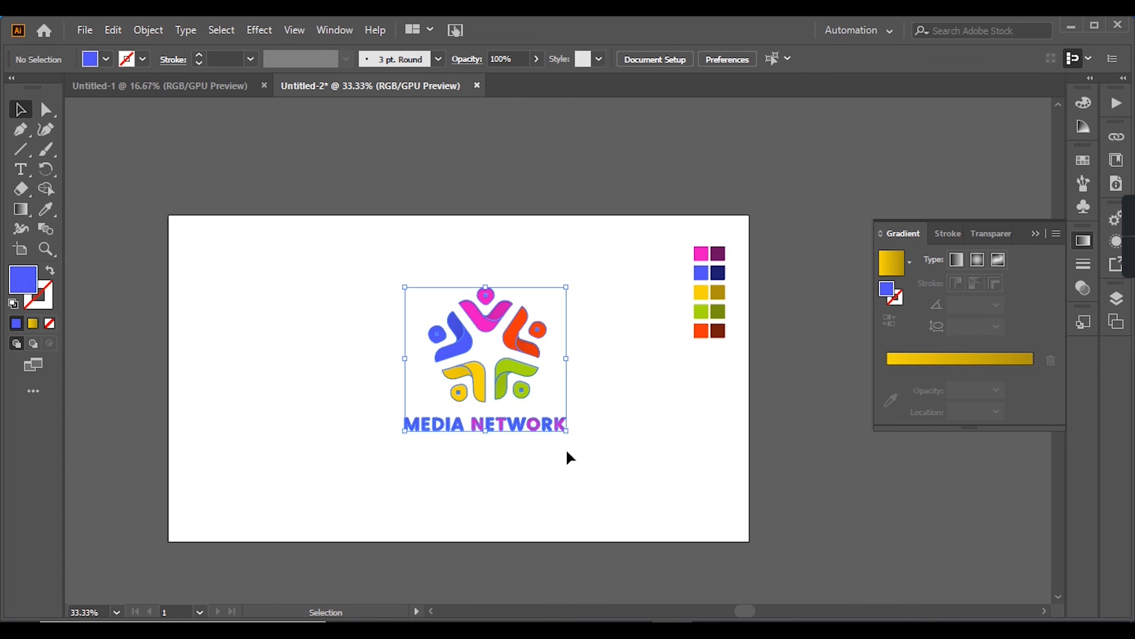
{"action": "left_click", "coordinate": [713, 62]}
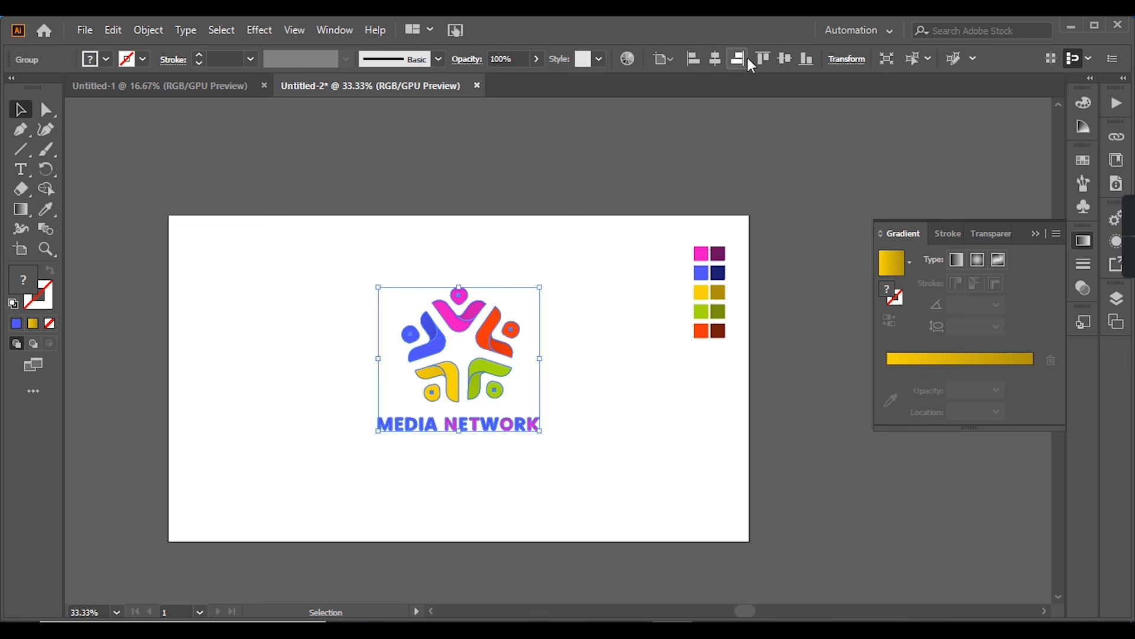
{"action": "left_click", "coordinate": [784, 63]}
{"action": "left_click", "coordinate": [614, 302]}
{"action": "mouse_move", "coordinate": [1127, 261]}
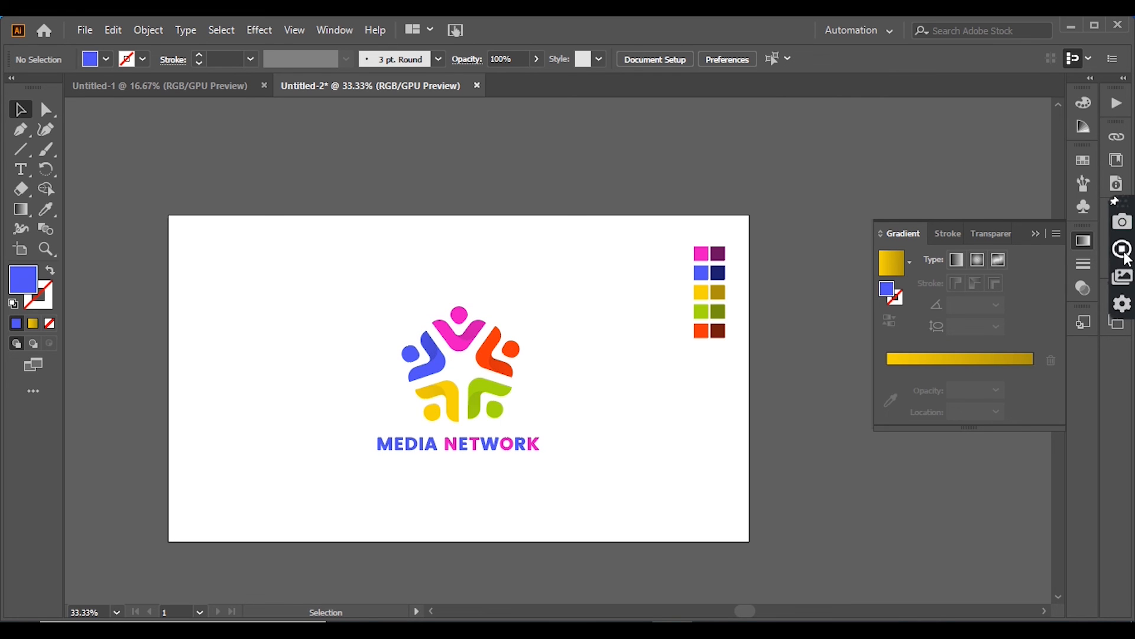